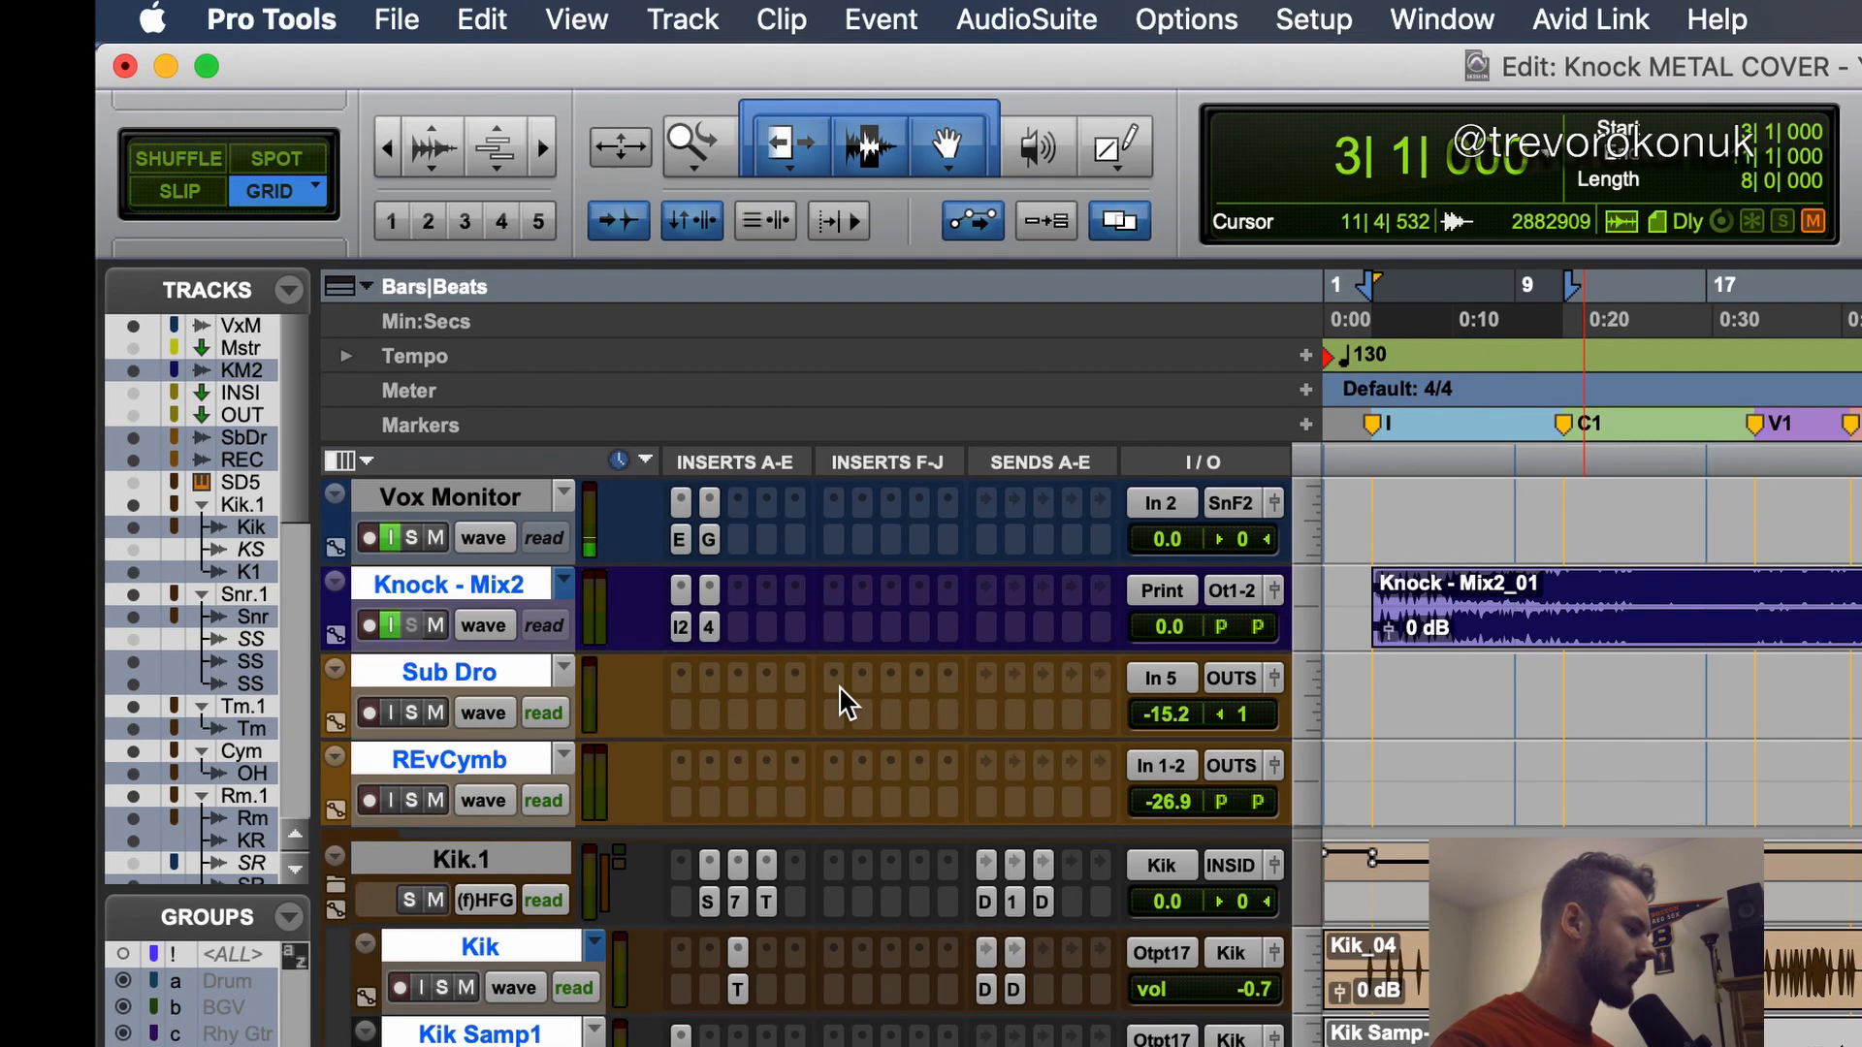
- Show only the audio tracks in the session
click(287, 289)
mouse_move(463, 367)
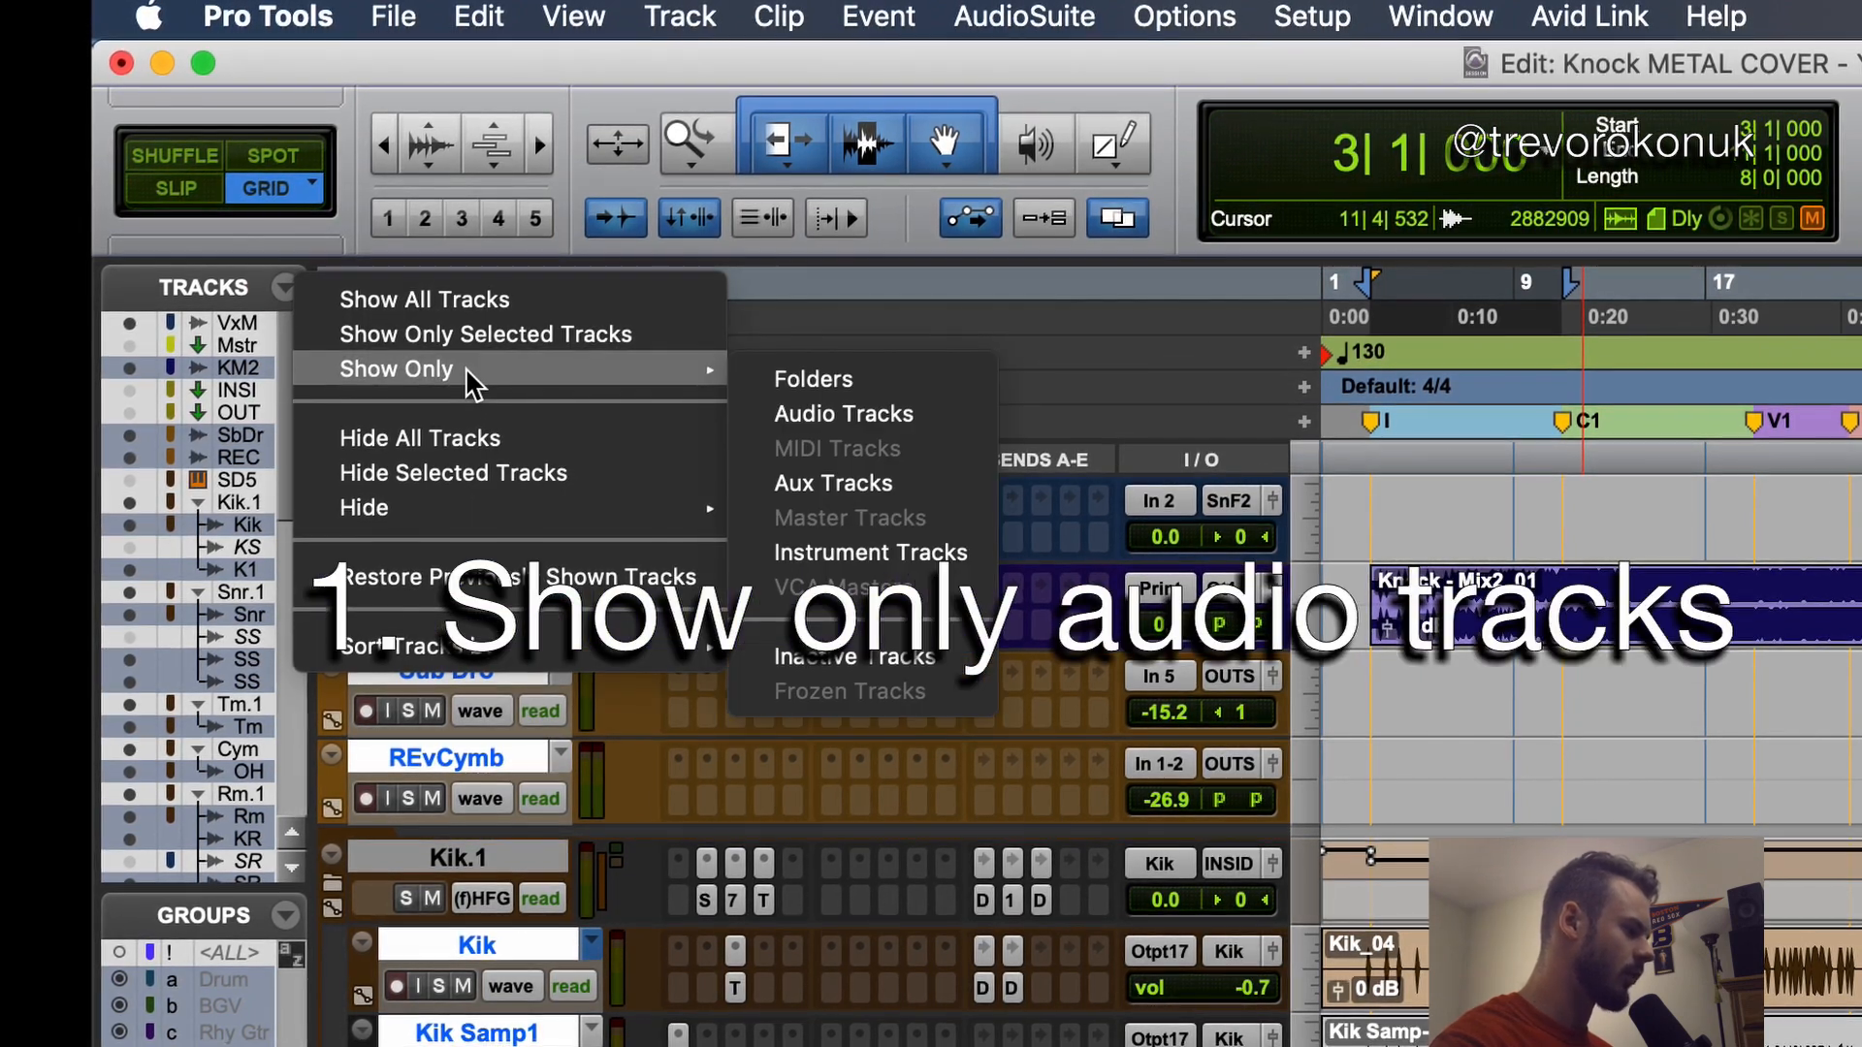
click(815, 414)
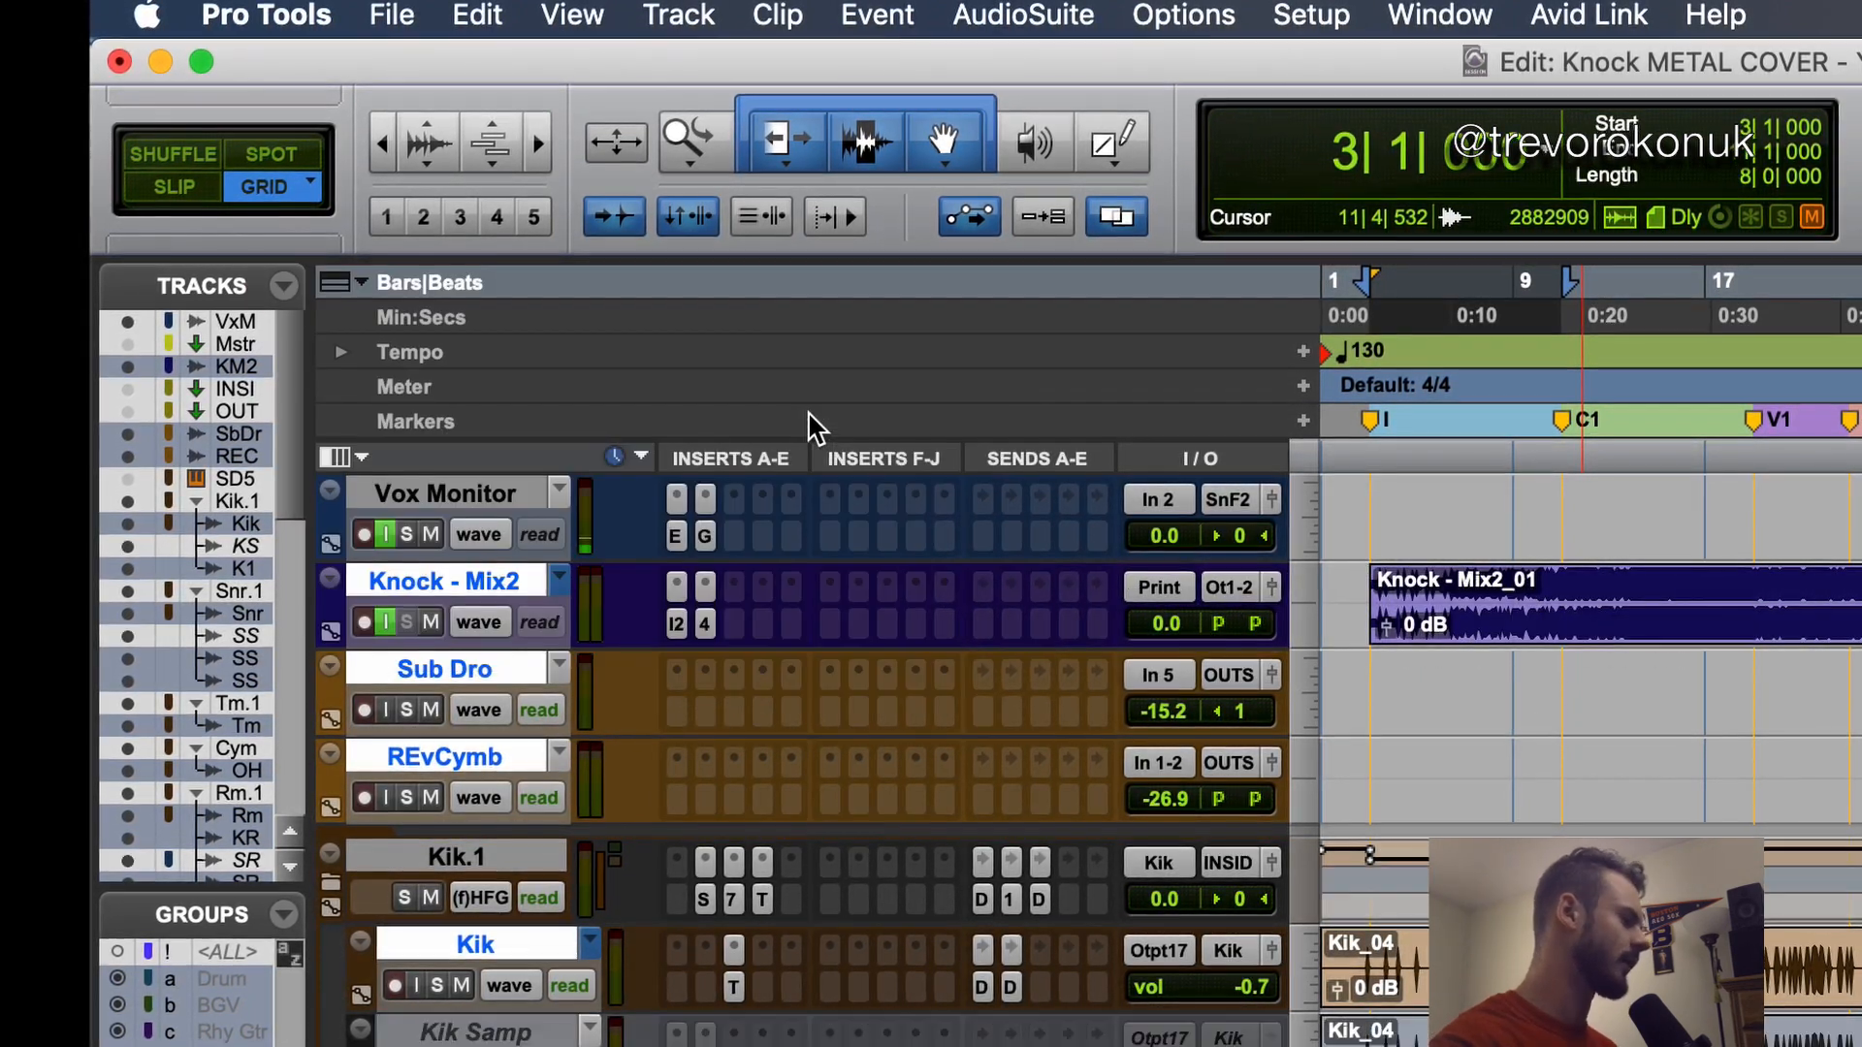
- Hide all inactive tracks in the session
click(283, 286)
mouse_move(445, 505)
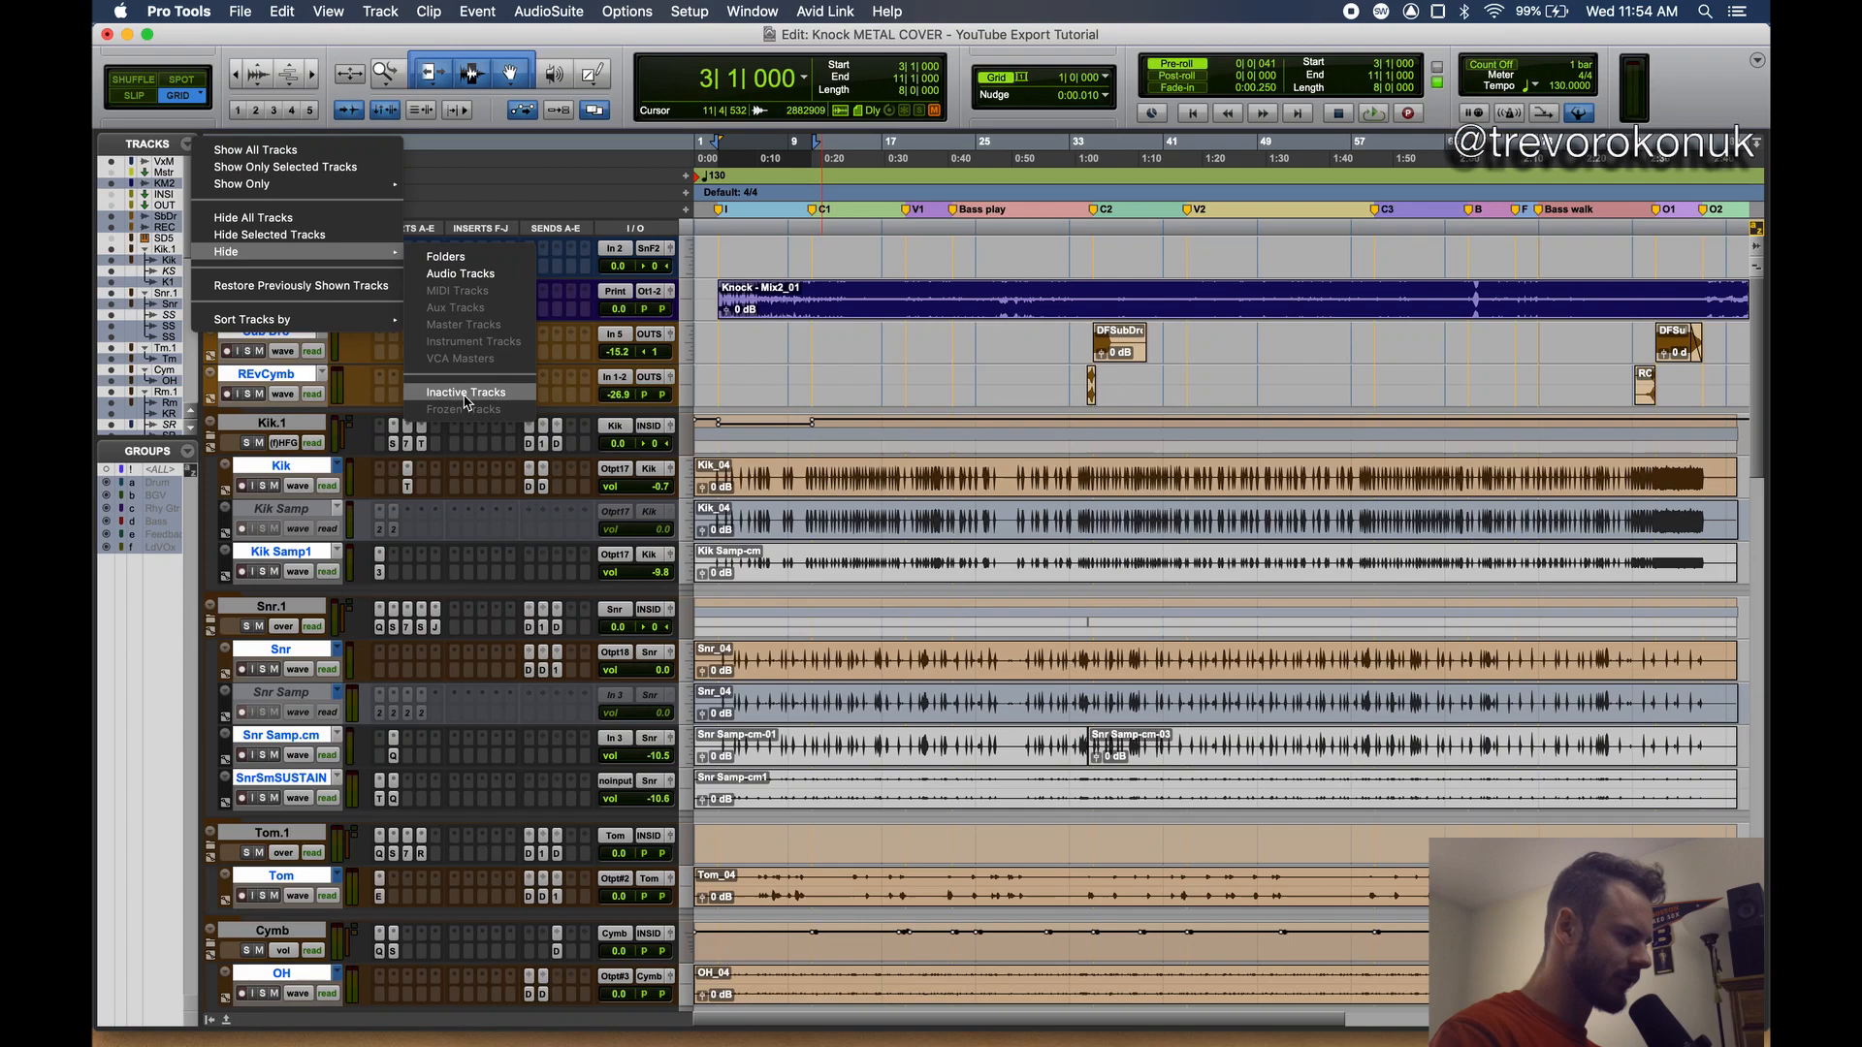
click(466, 402)
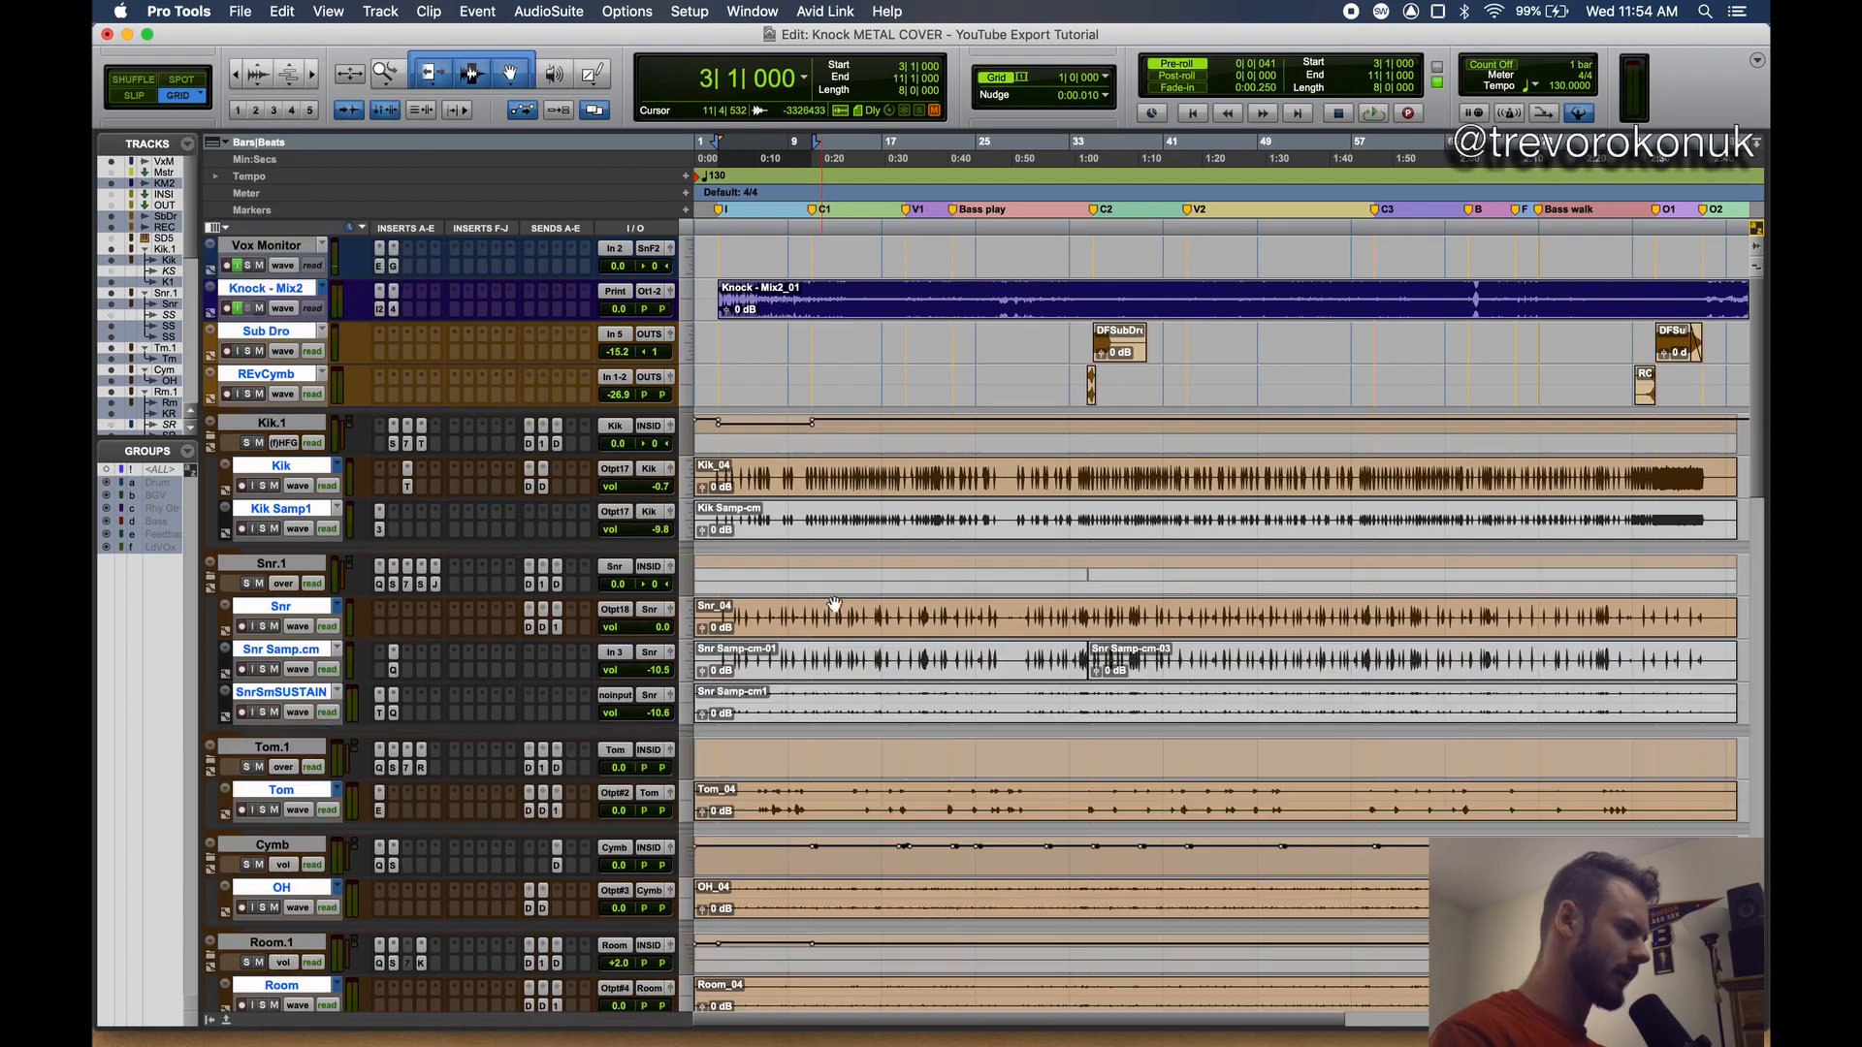
- Look through the visible tracks from the mix and drum tracks down to the bass and guitar tracks
scroll(891, 488, down, 10)
scroll(890, 488, up, 10)
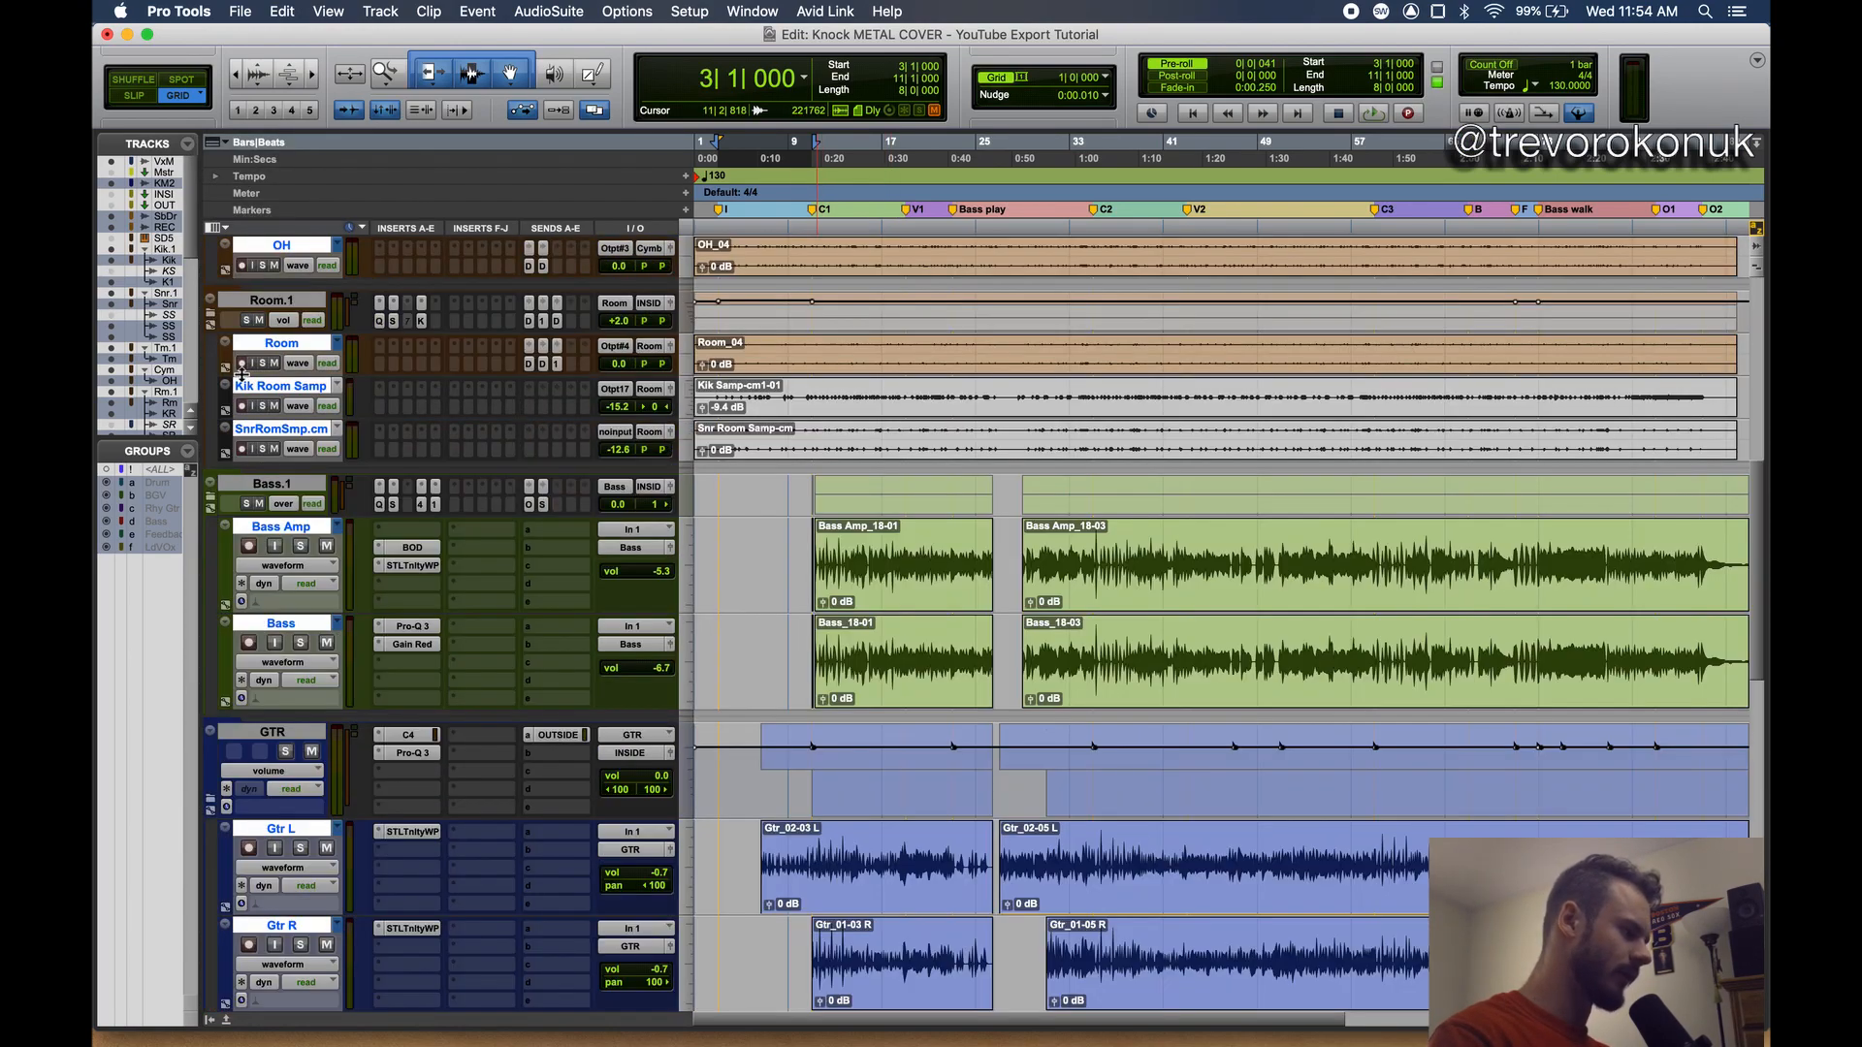
click(212, 309)
click(212, 309)
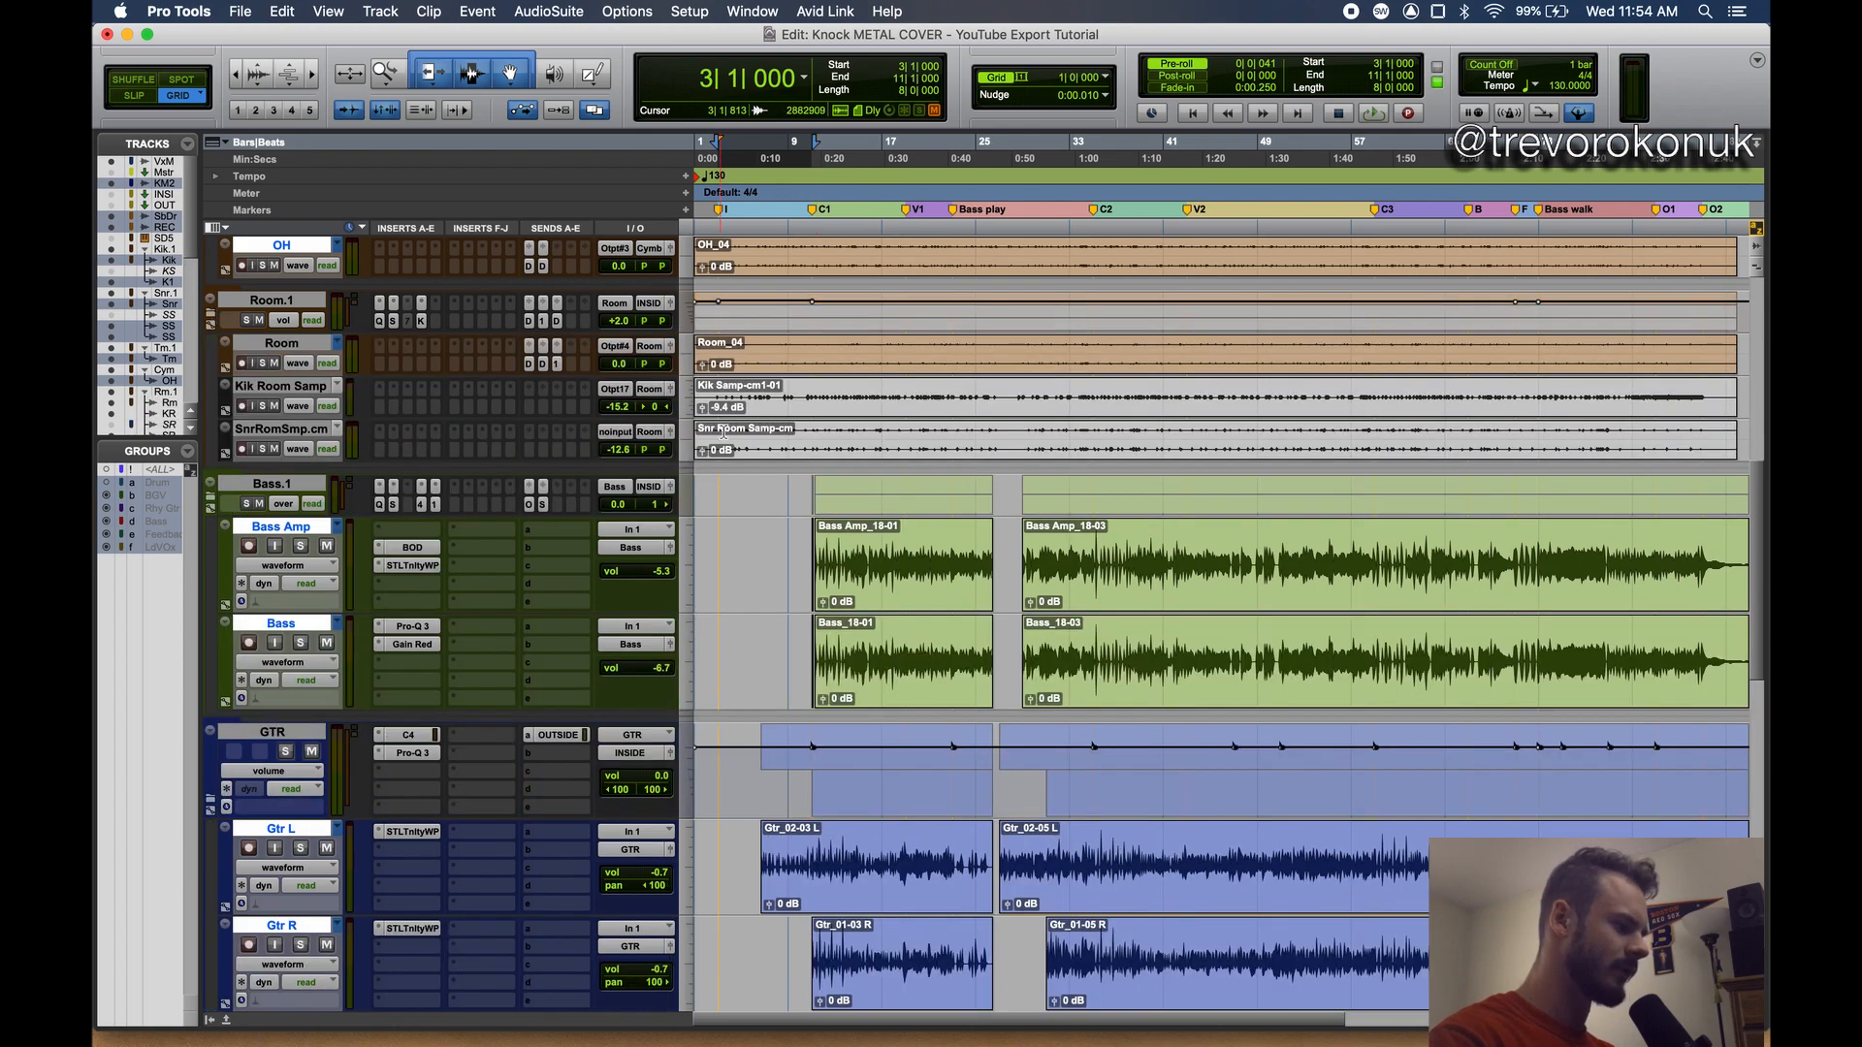
scroll(422, 394, up, 5)
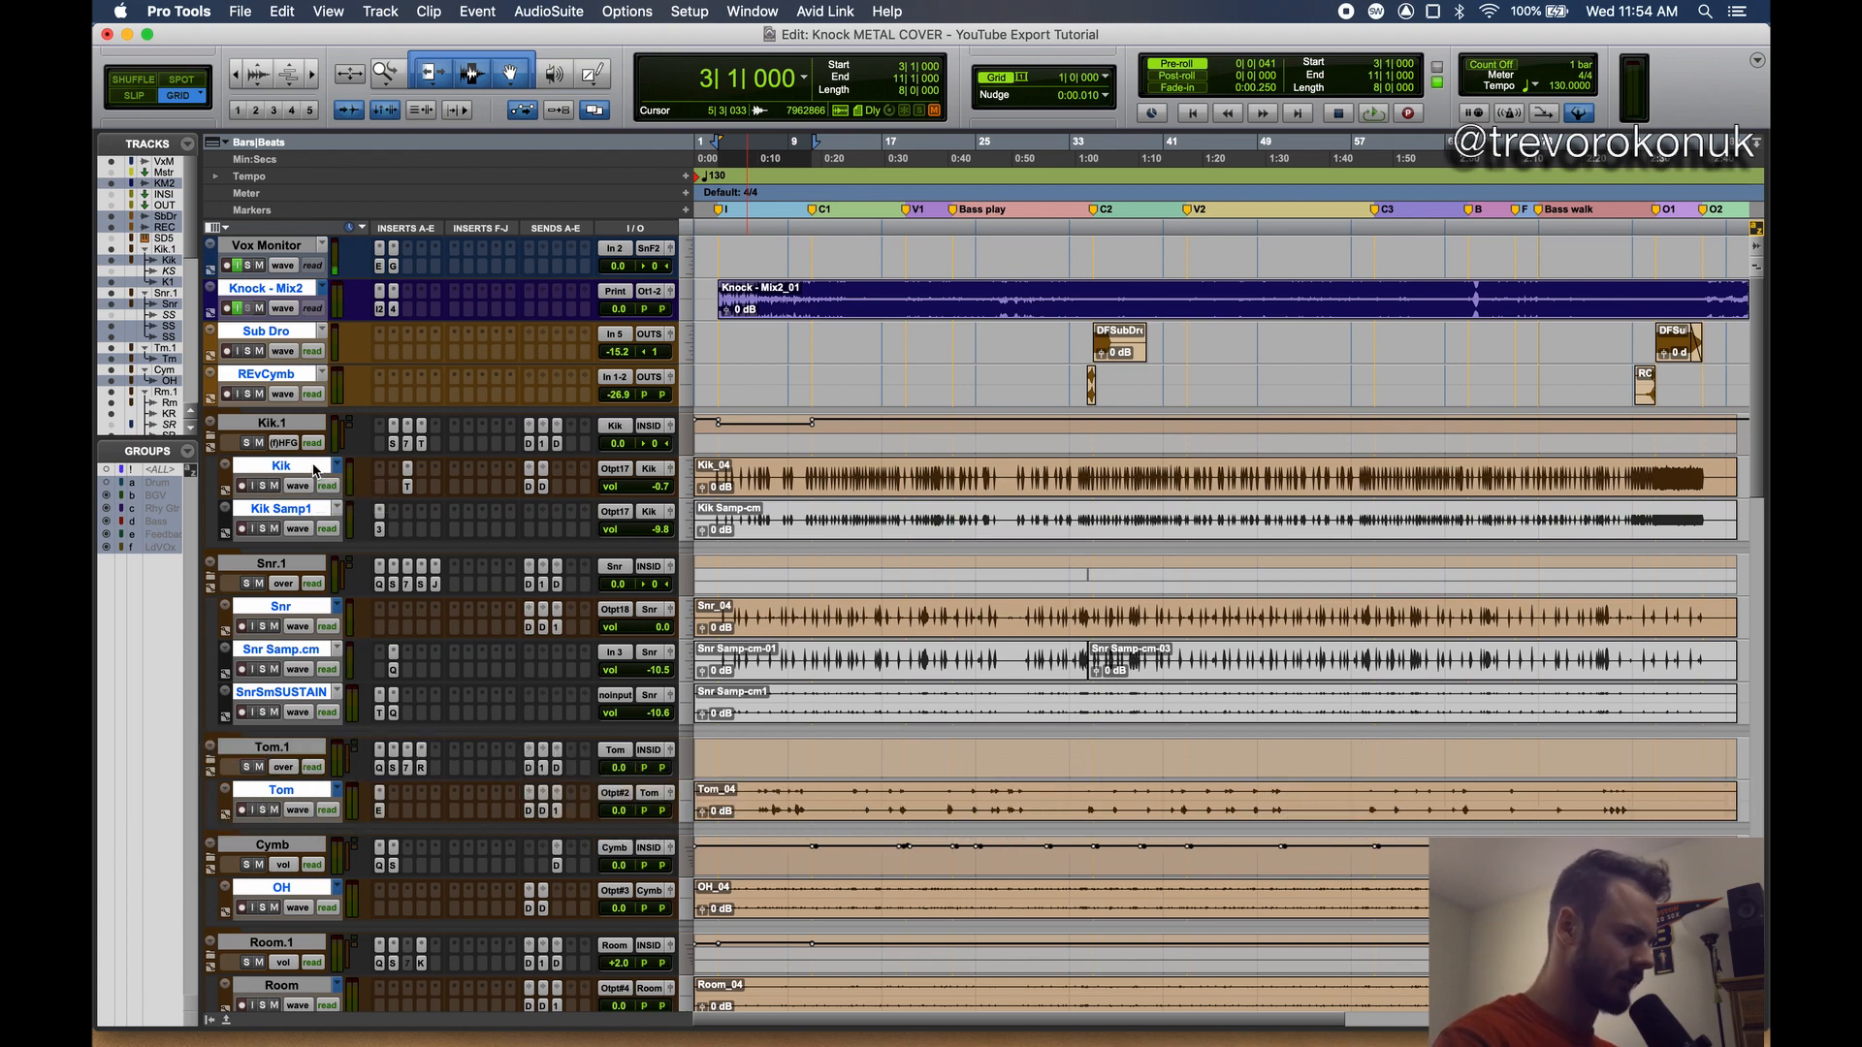
scroll(293, 642, down, 3)
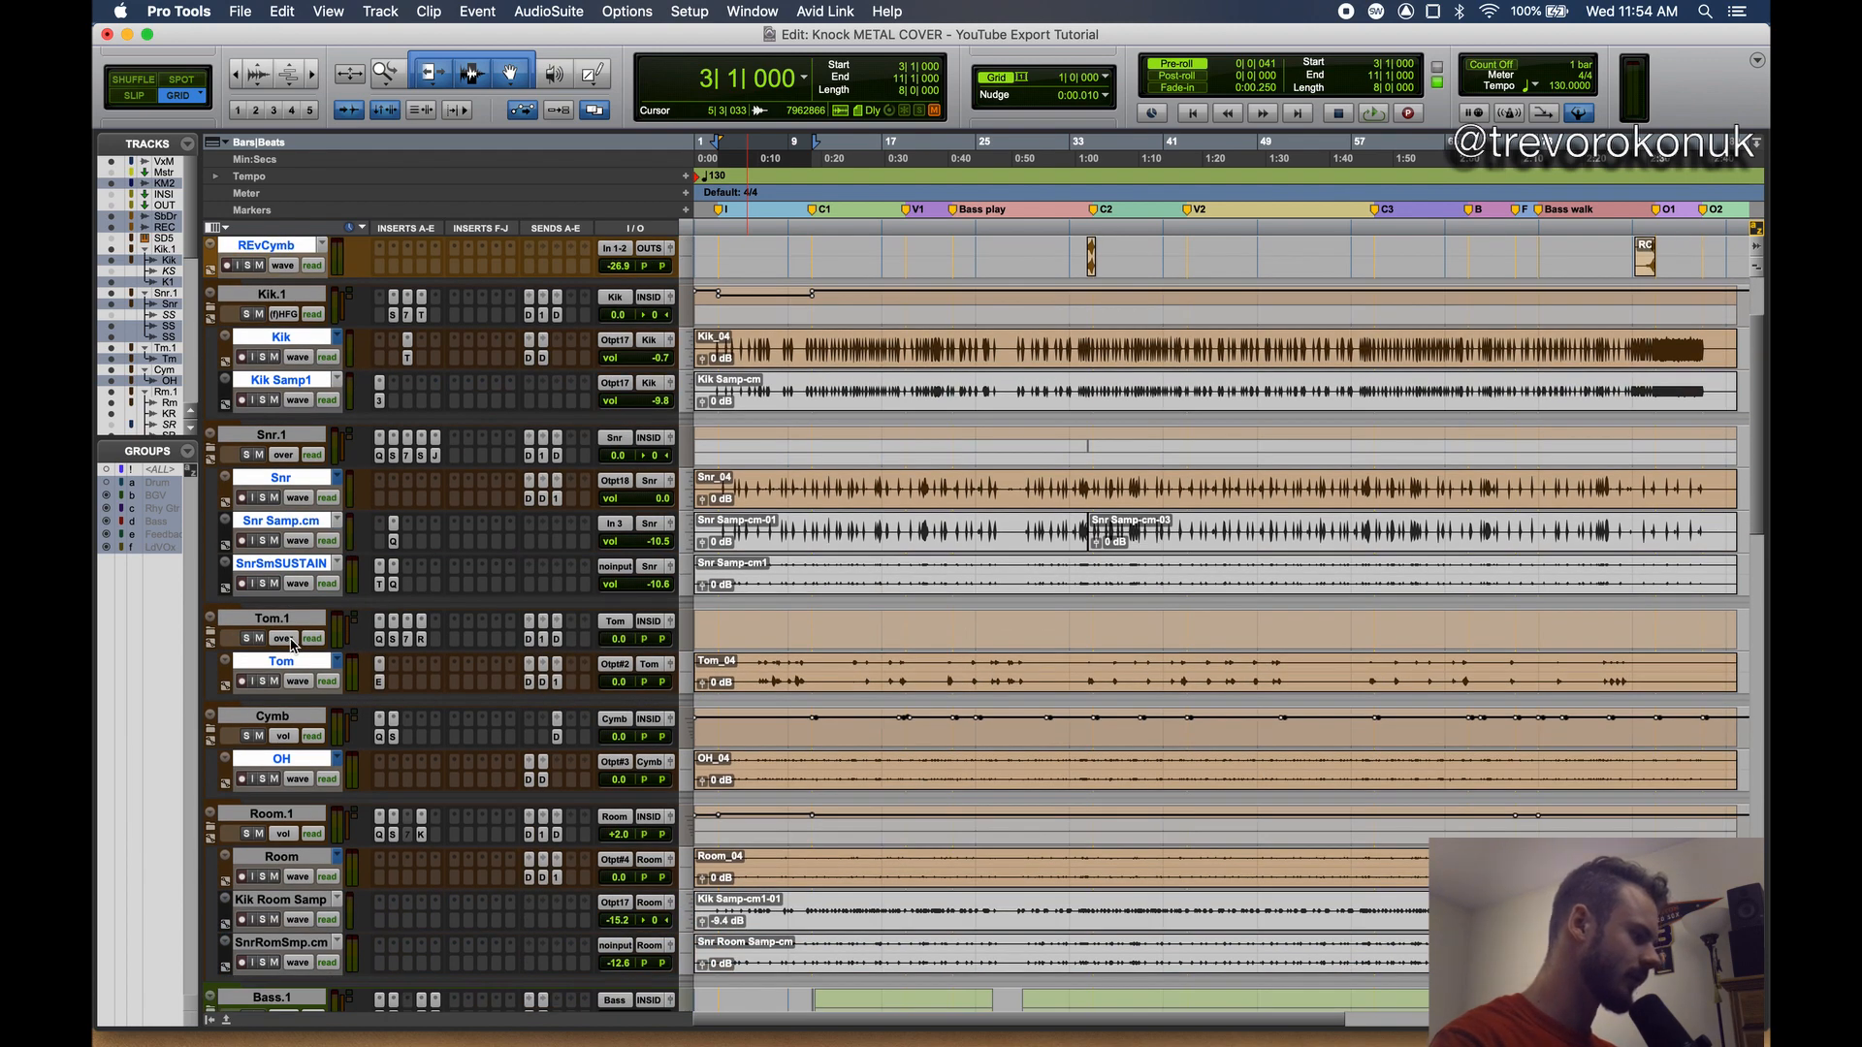
scroll(293, 642, down, 12)
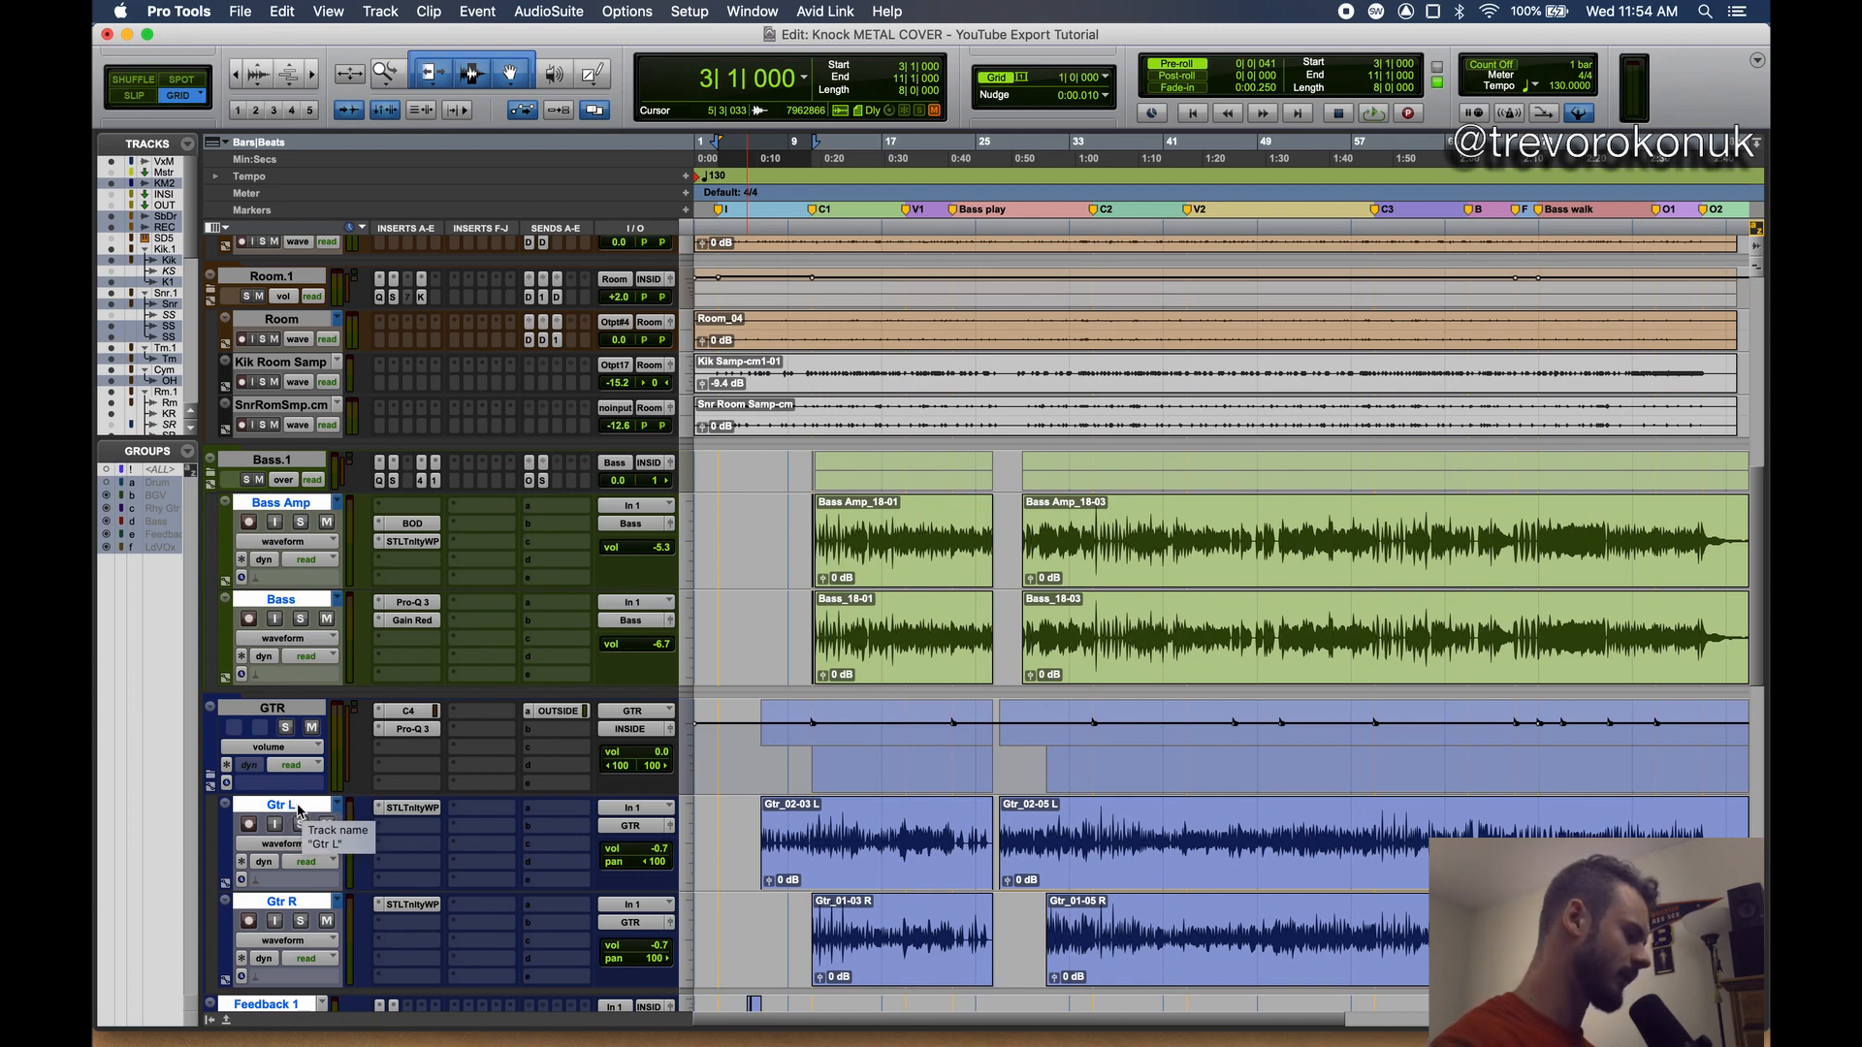
scroll(445, 359, up, 10)
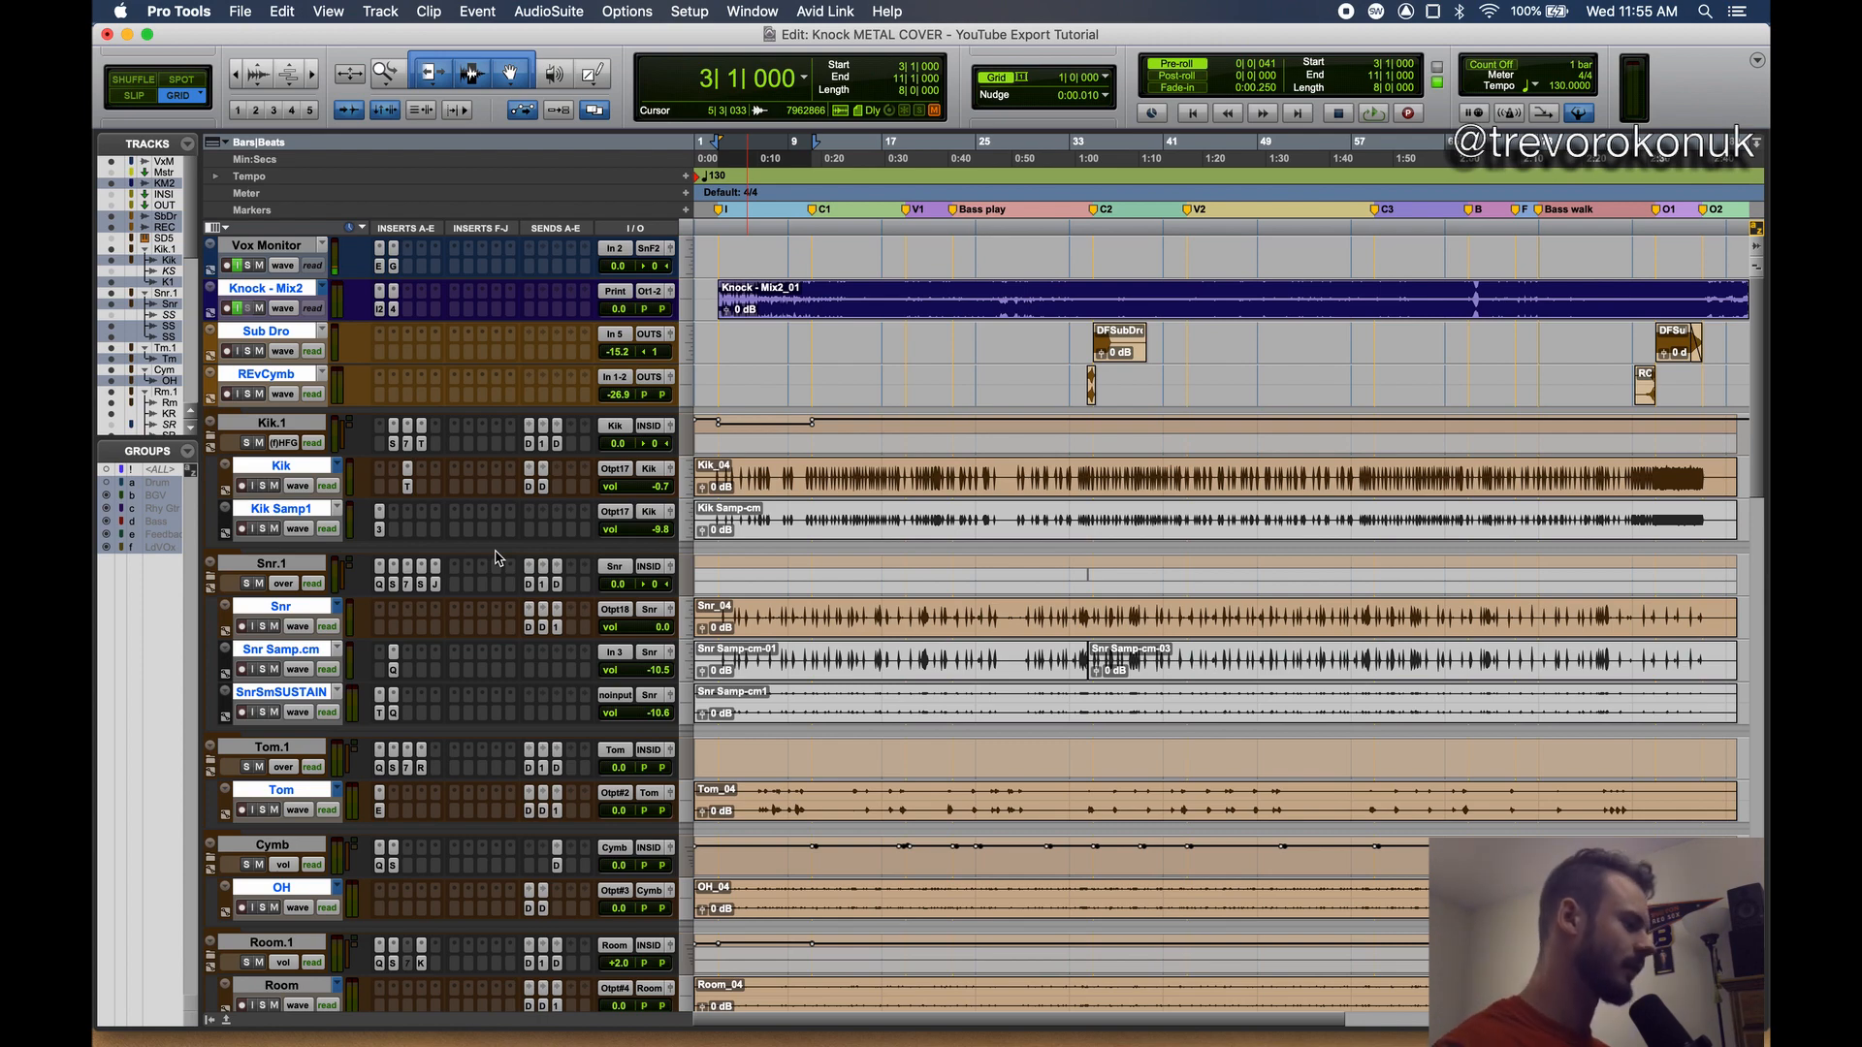
scroll(284, 625, down, 5)
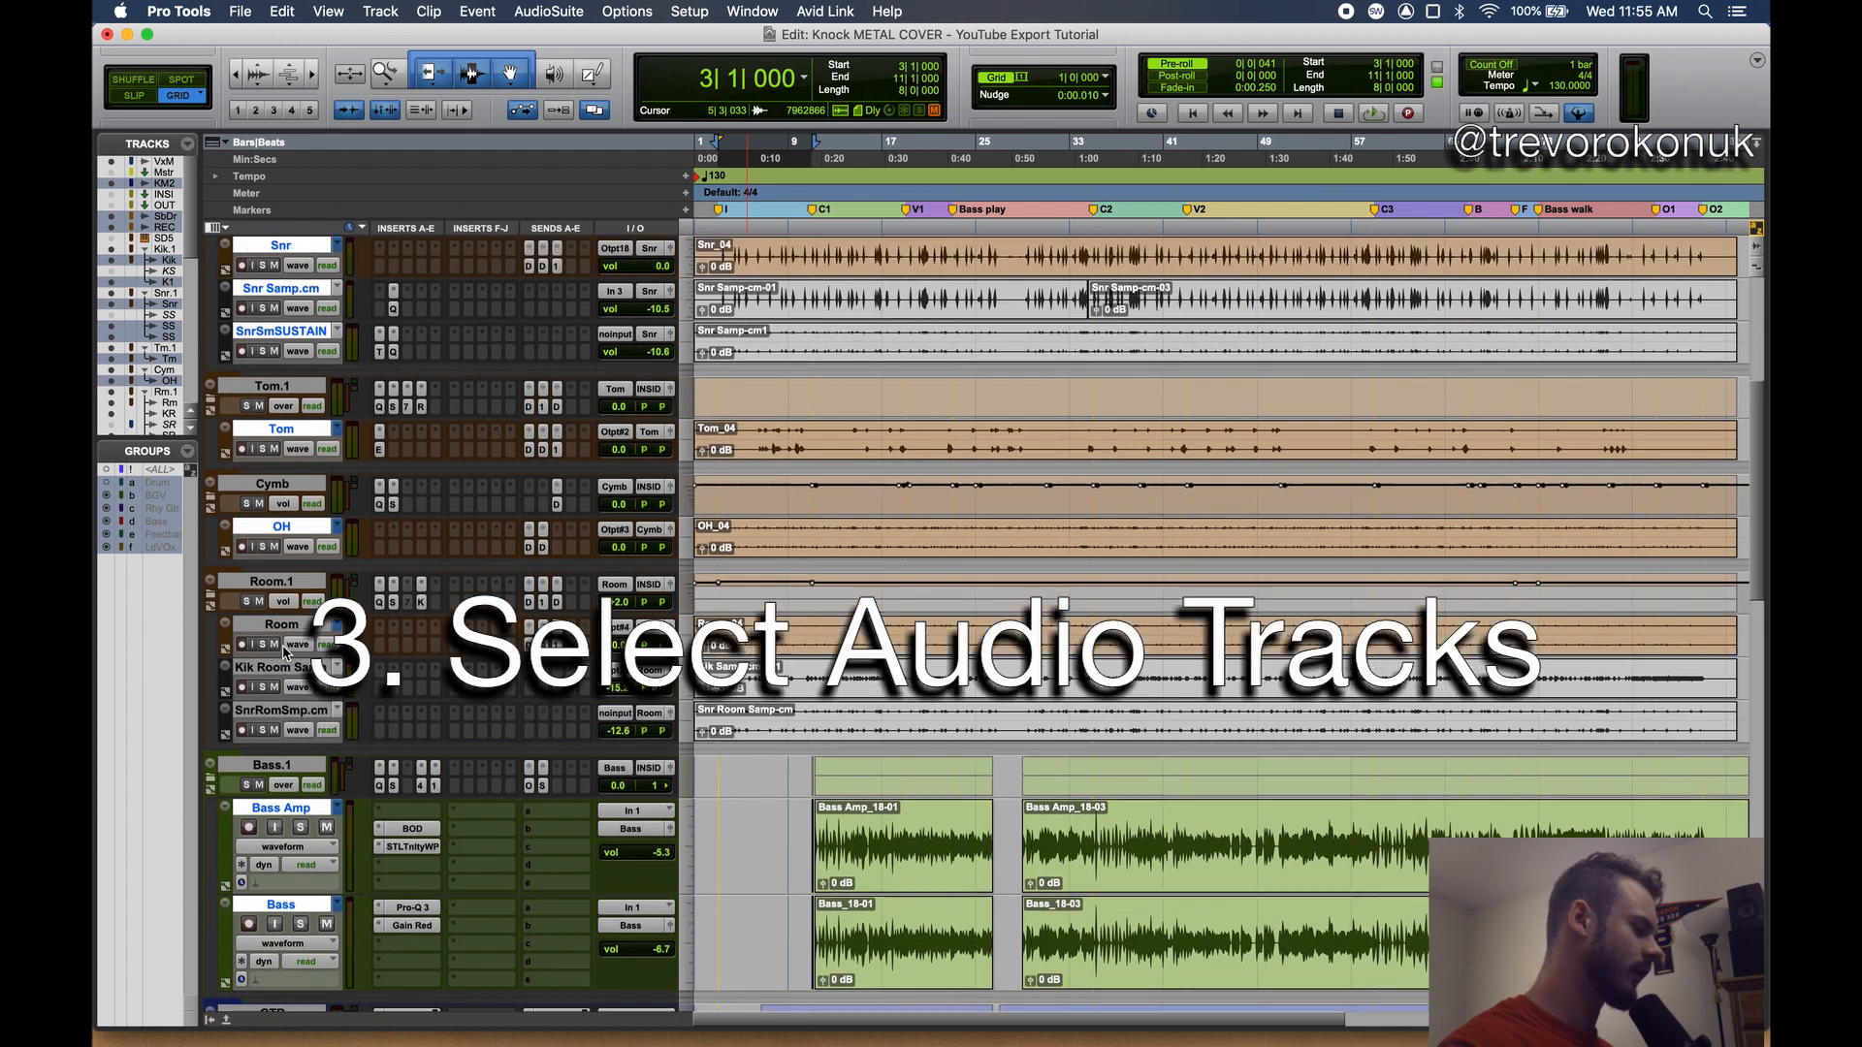
scroll(285, 652, up, 5)
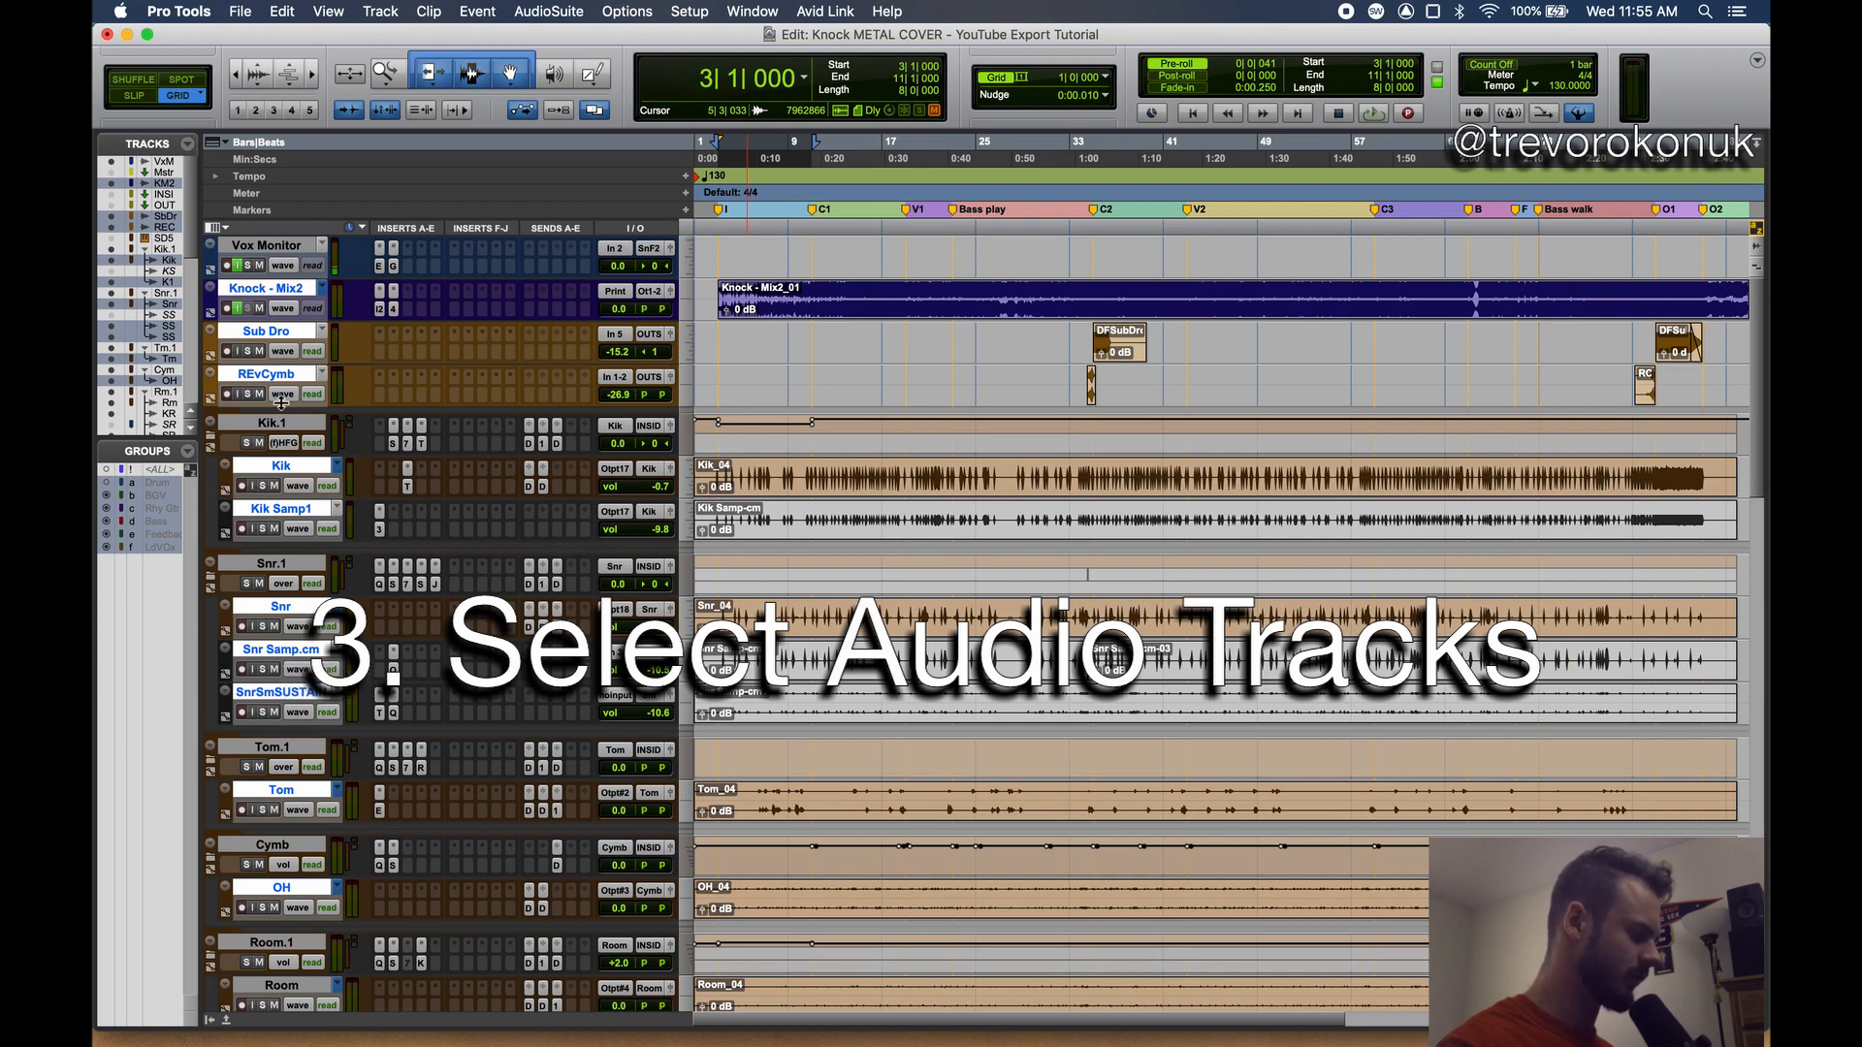
- Select the Knock - Mix2, Sub Dro and REvCymb tracks together
click(273, 289)
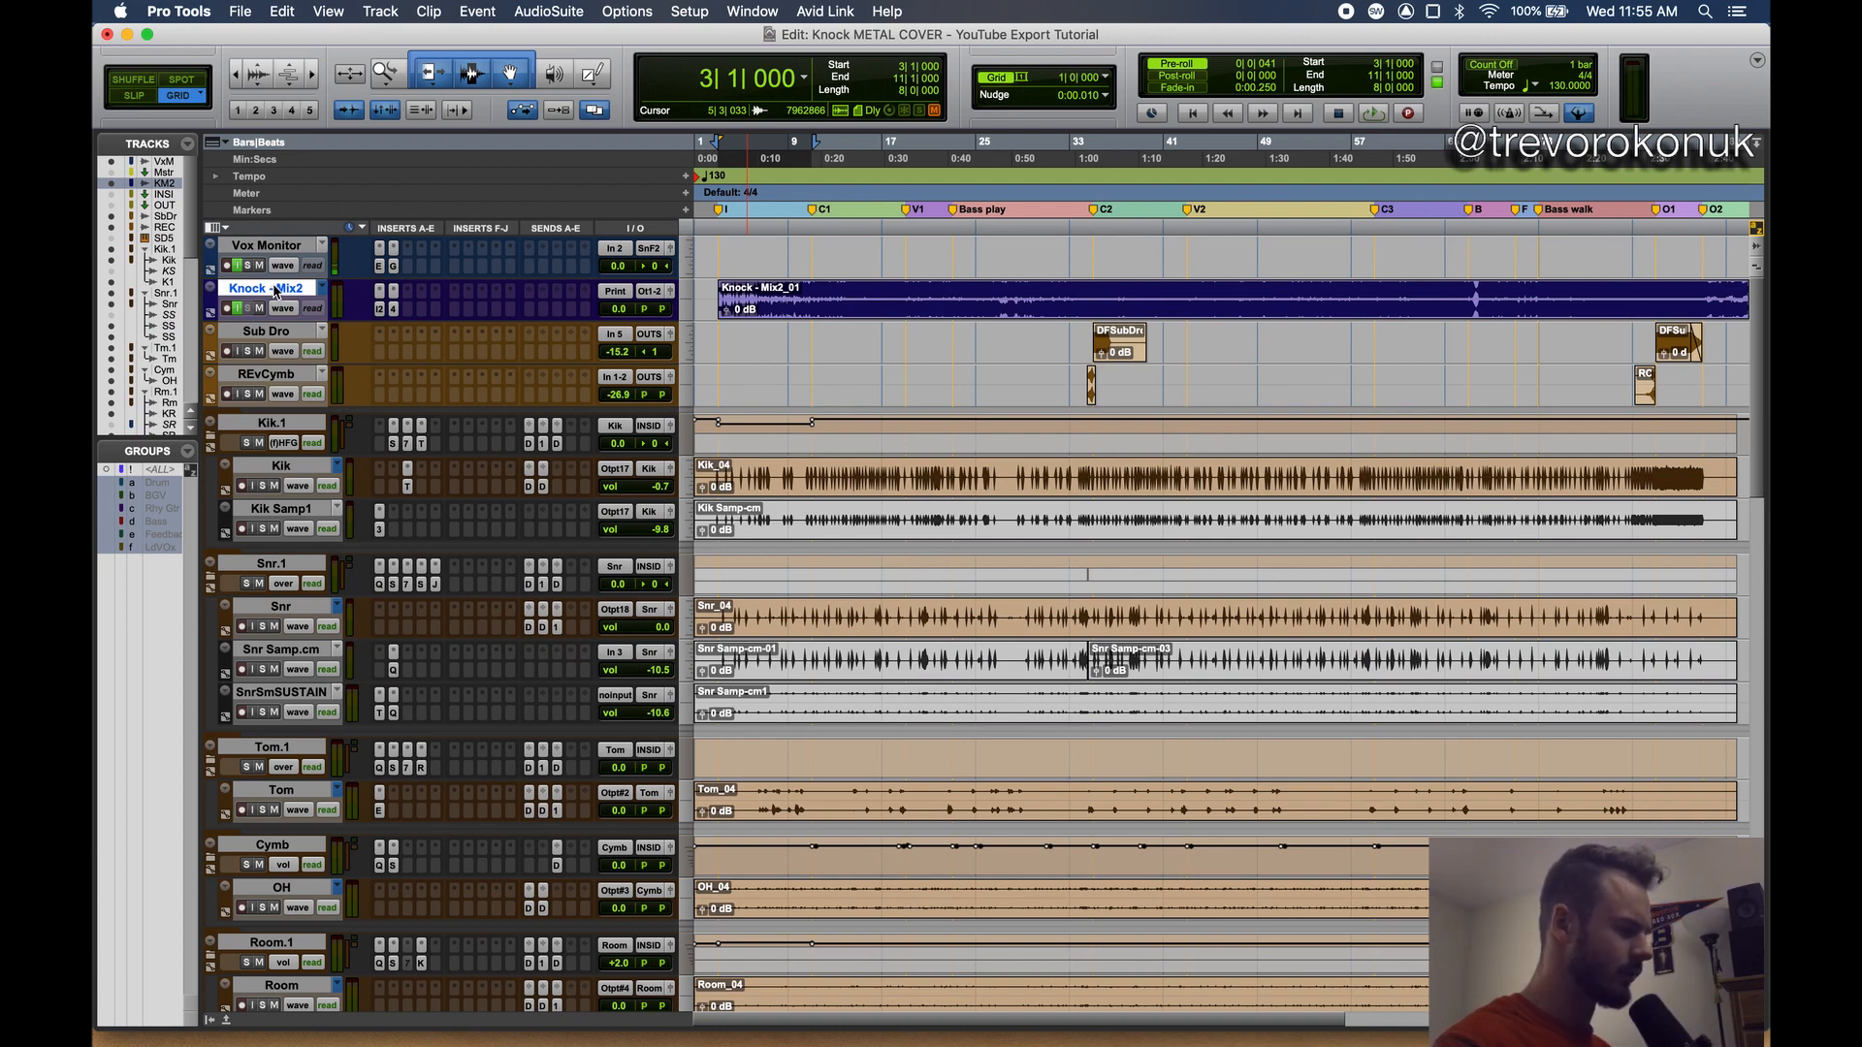
shift+click(275, 334)
shift+click(276, 376)
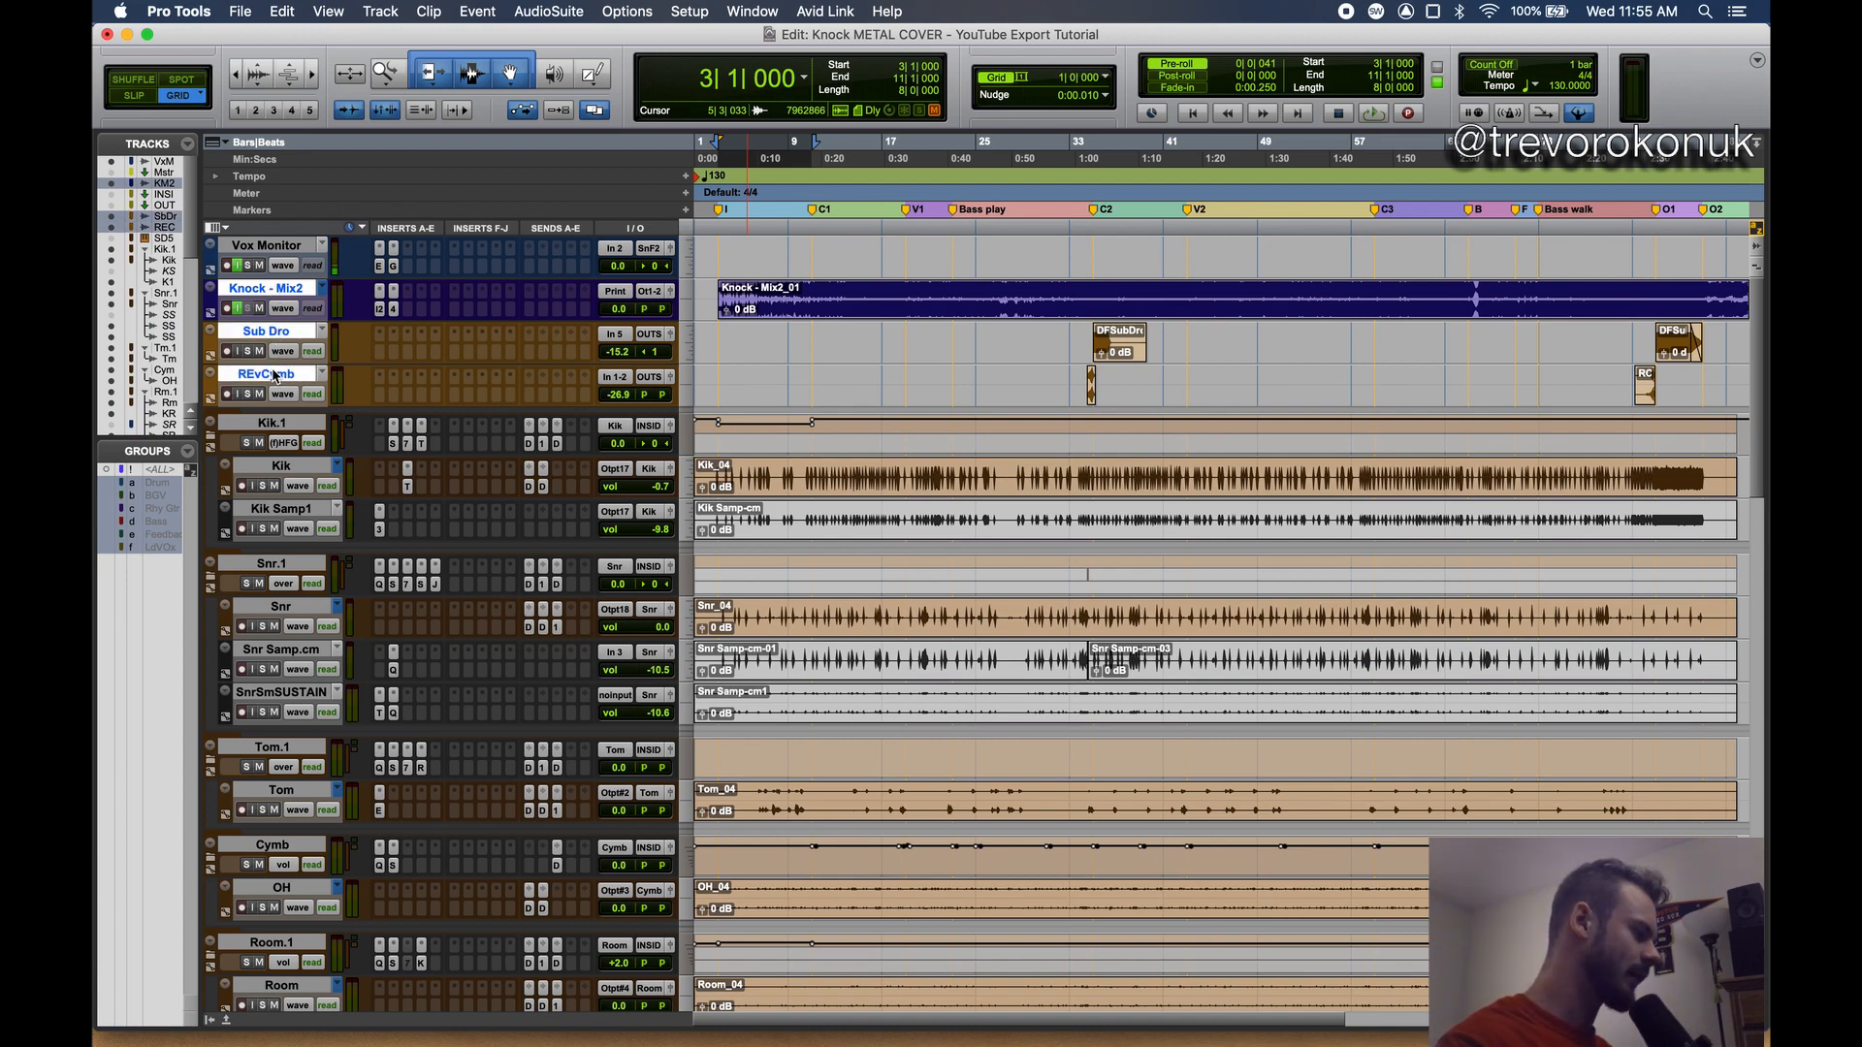
- Select the whole range of tracks from Knock - Mix2 through LOFI Vox
click(286, 291)
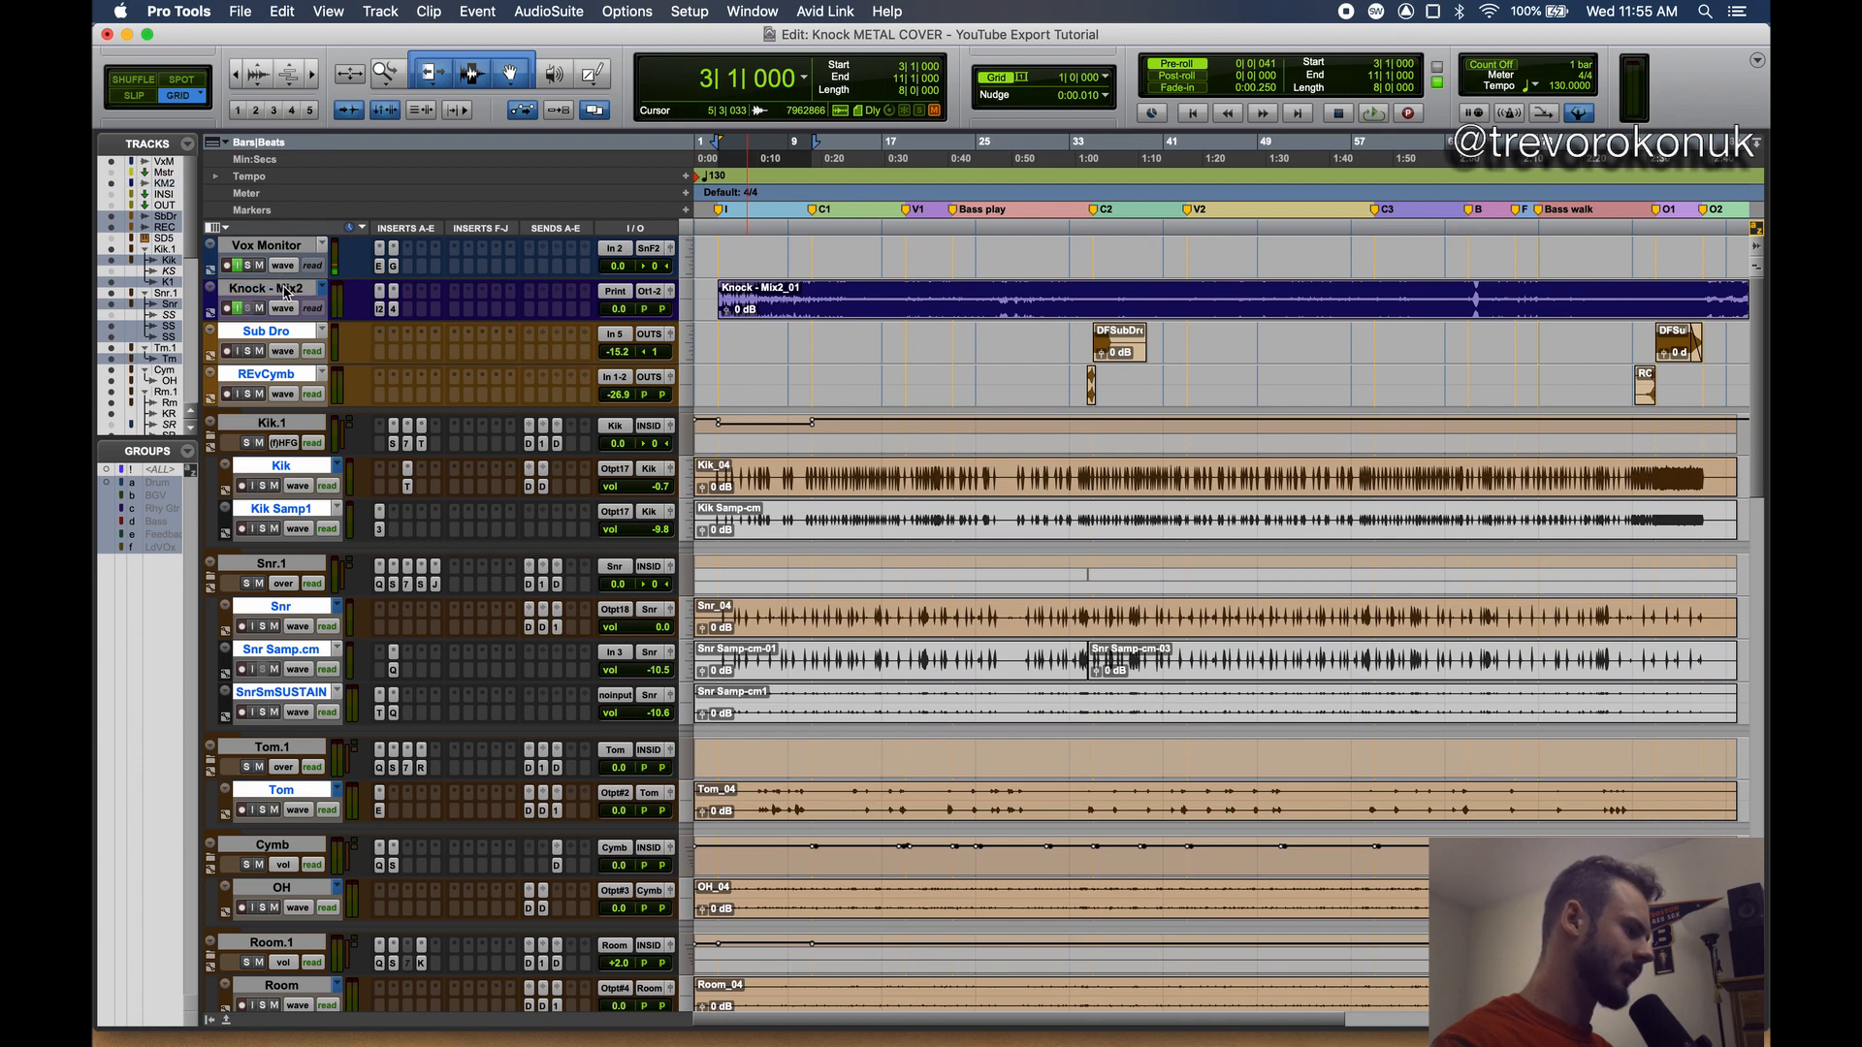
scroll(319, 619, down, 15)
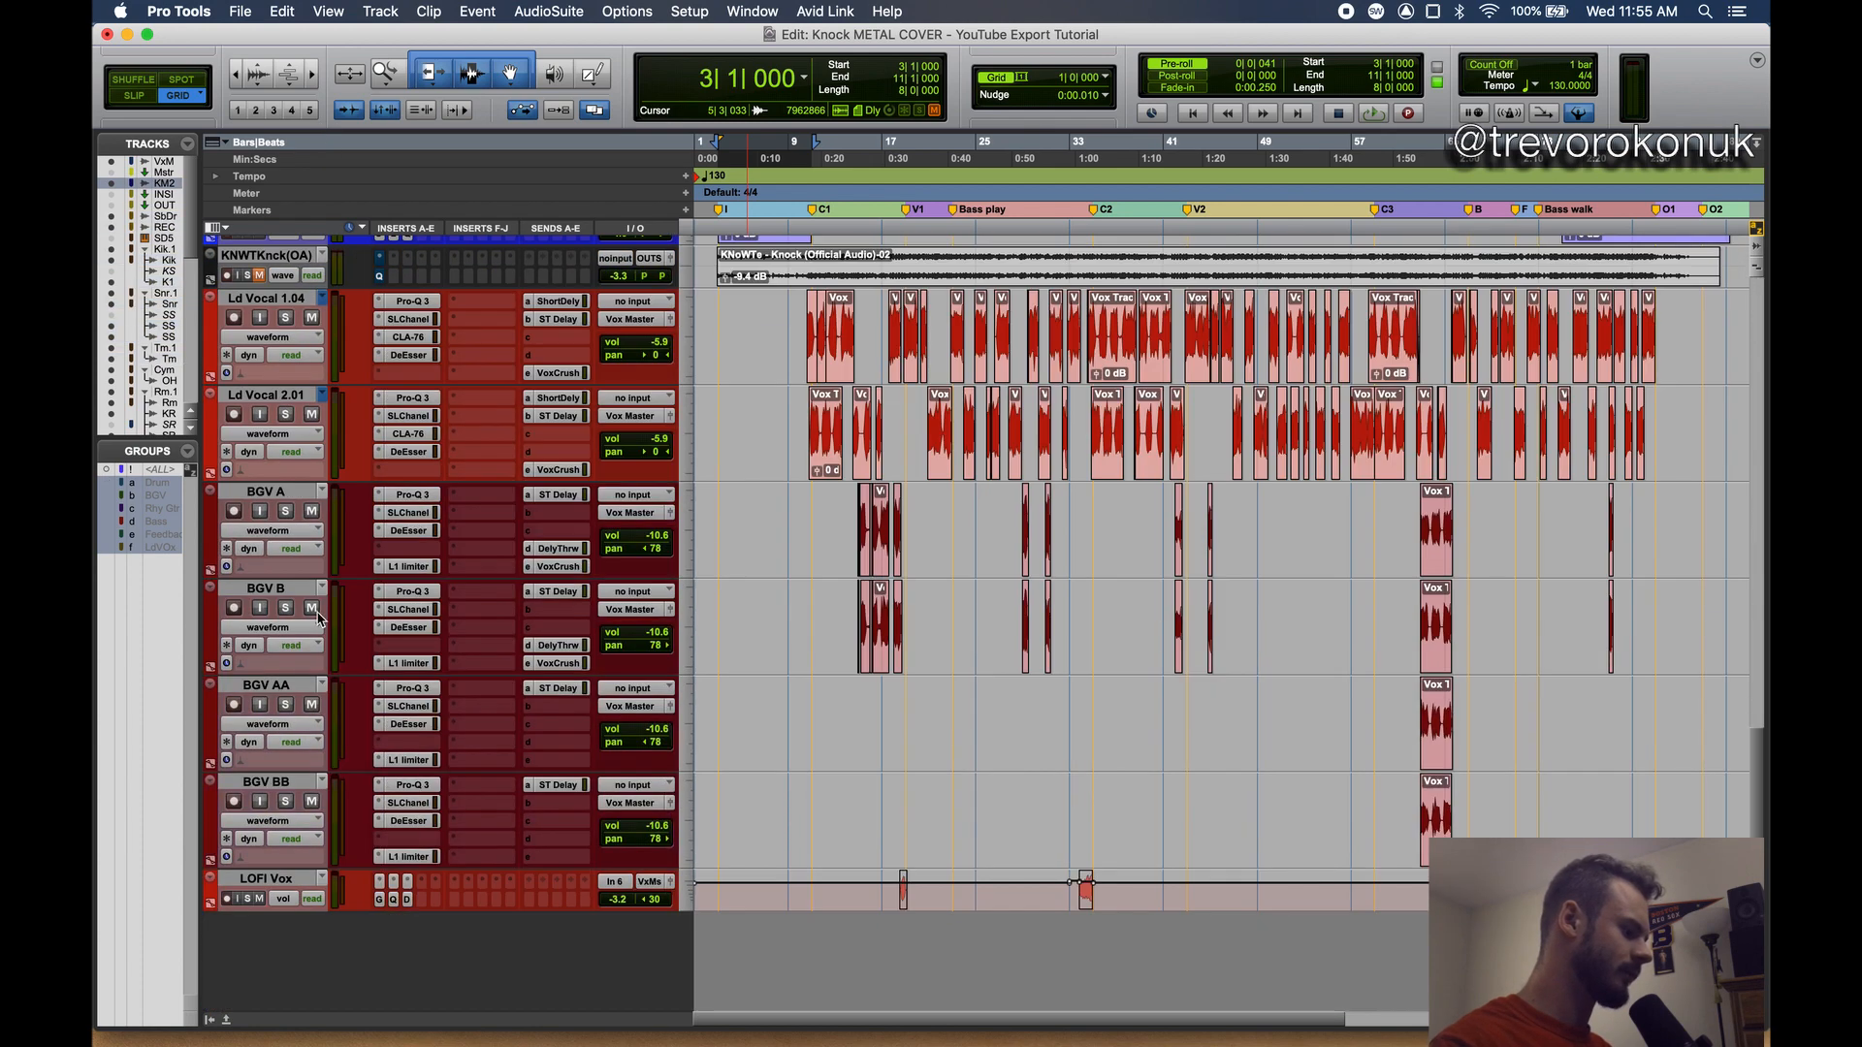
shift+click(286, 880)
- Remove the folder tracks, from GTR and Bass.1 up to Kik.1, from the selection so only audio tracks stay selected
scroll(286, 881, up, 10)
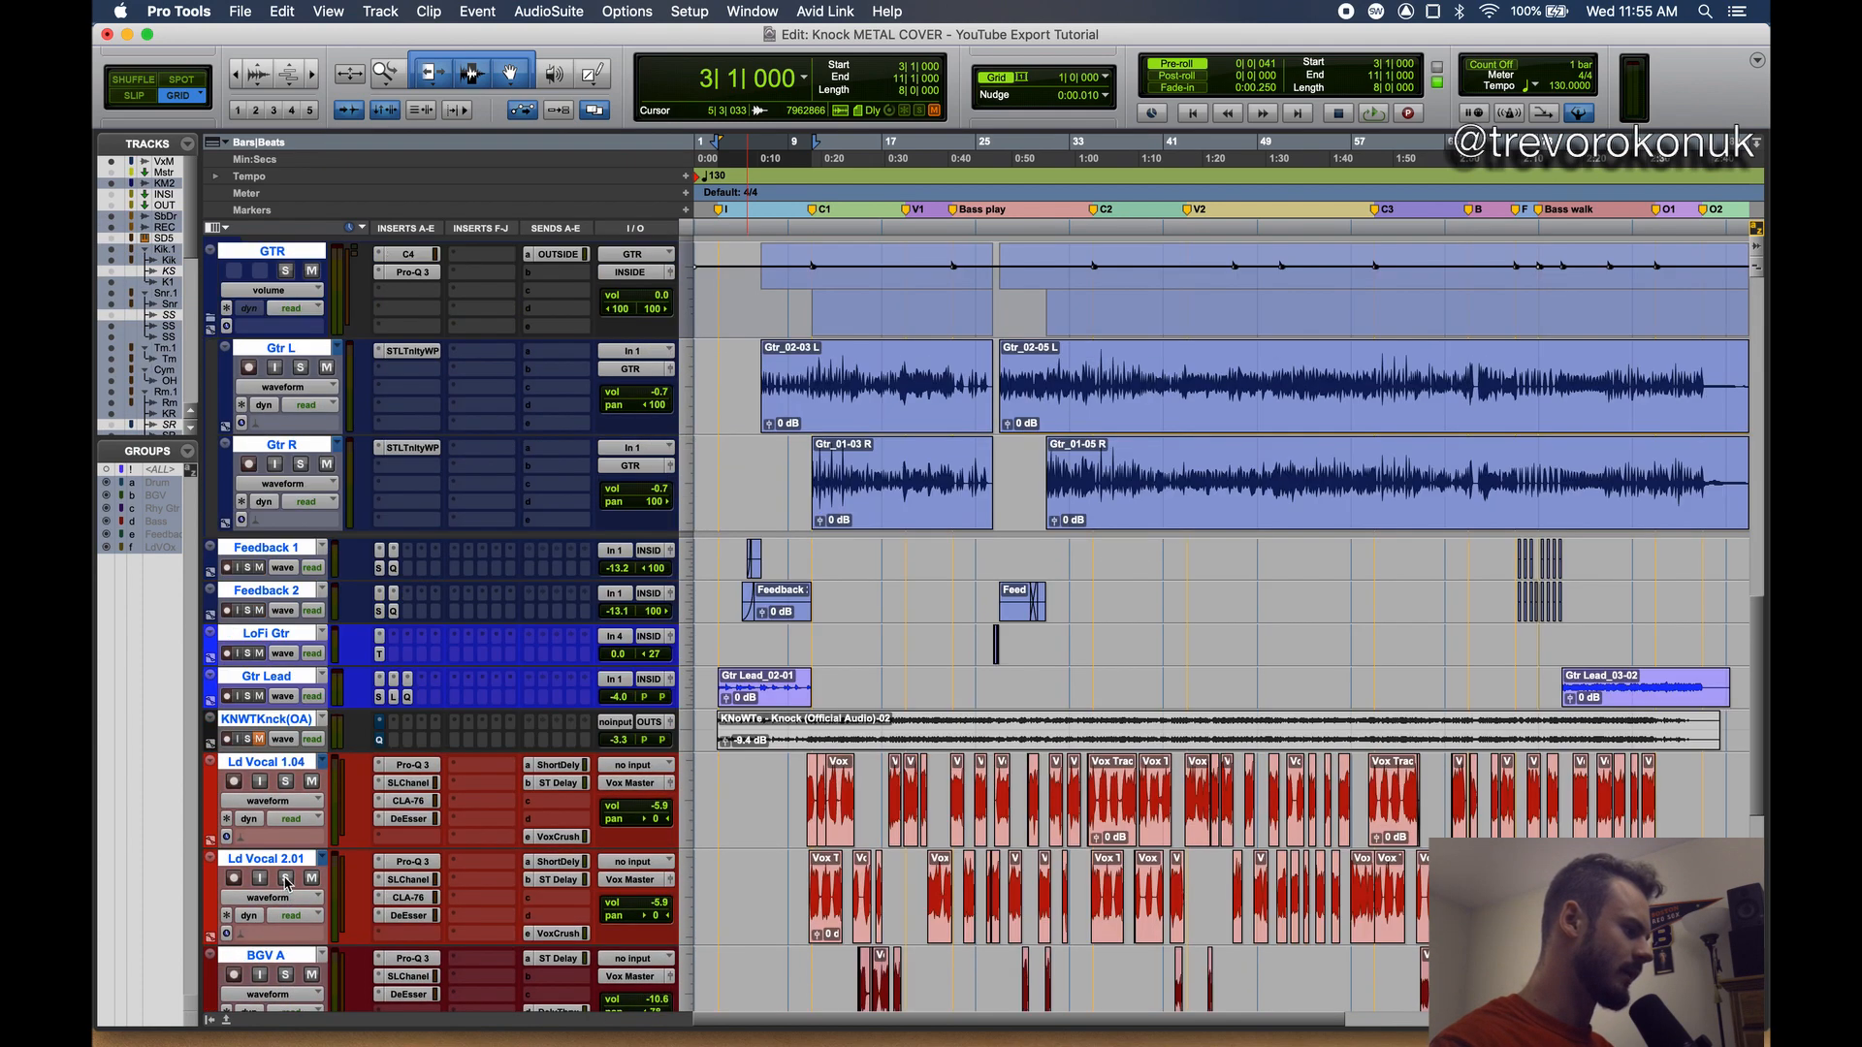
super+click(296, 551)
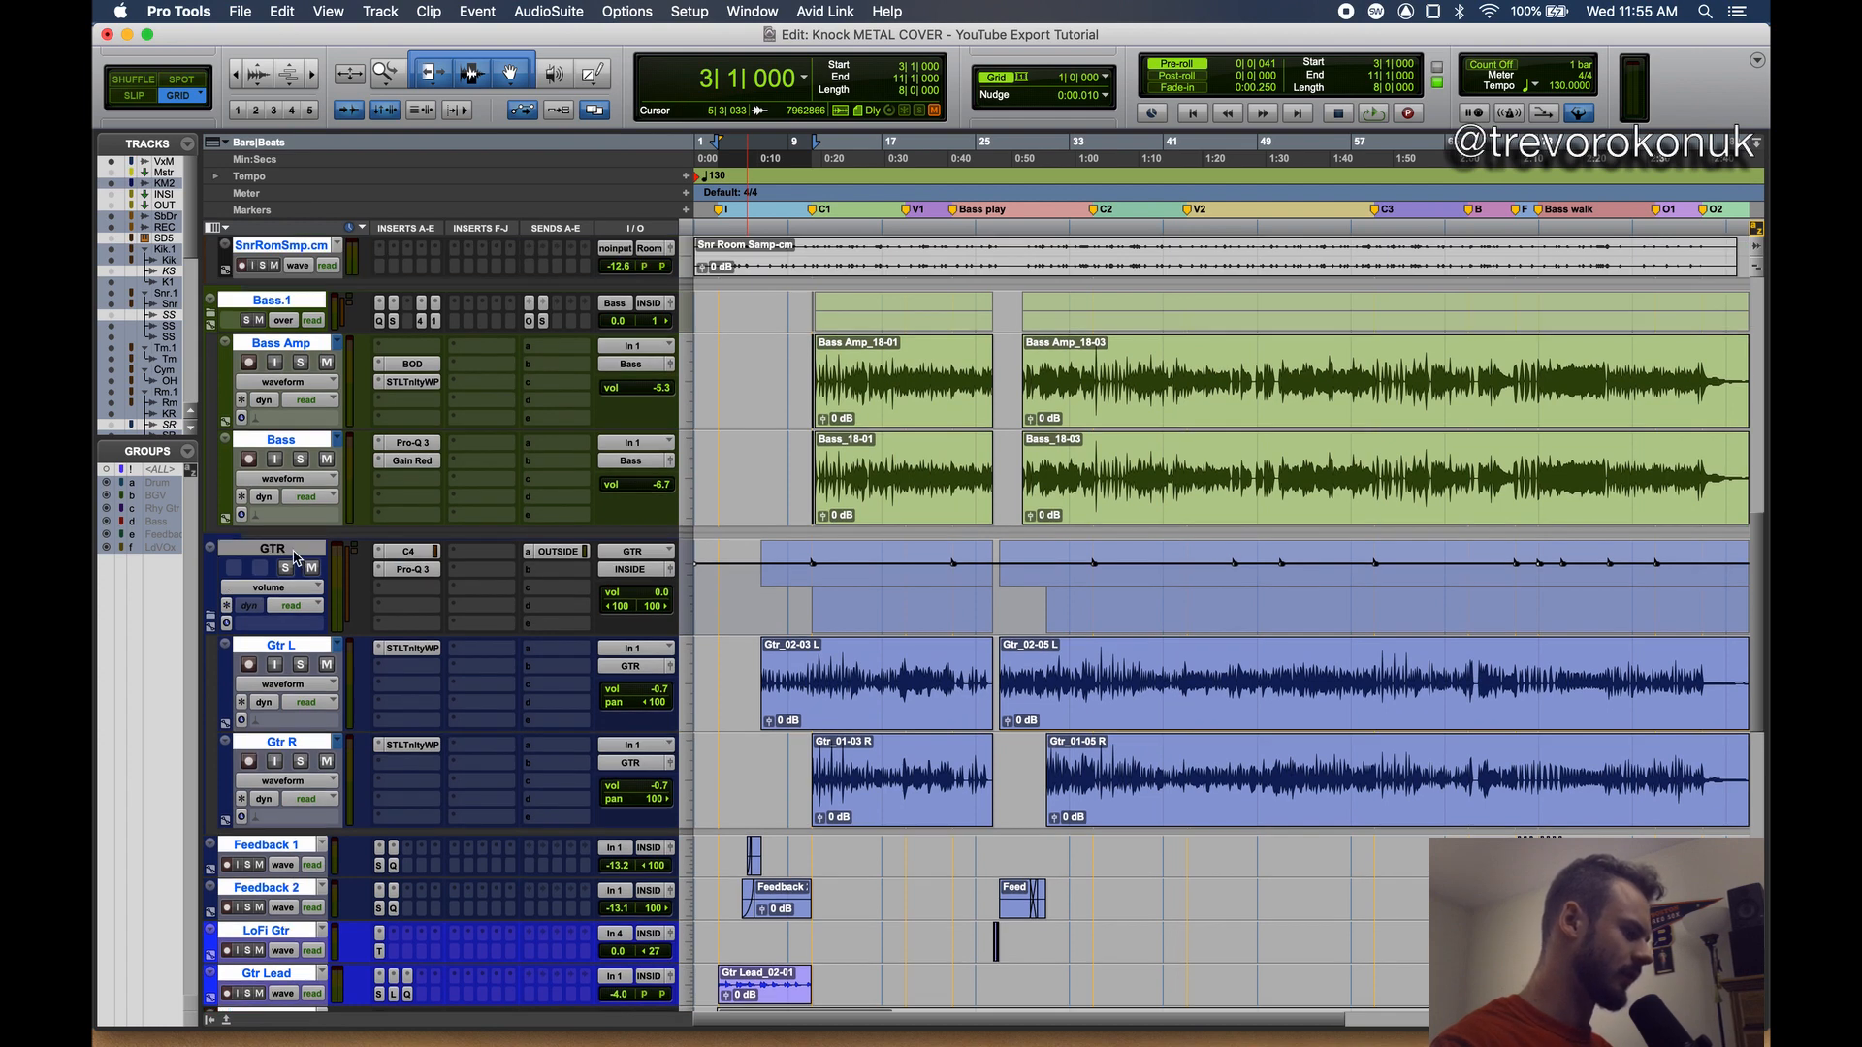
super+click(287, 296)
scroll(287, 296, up, 3)
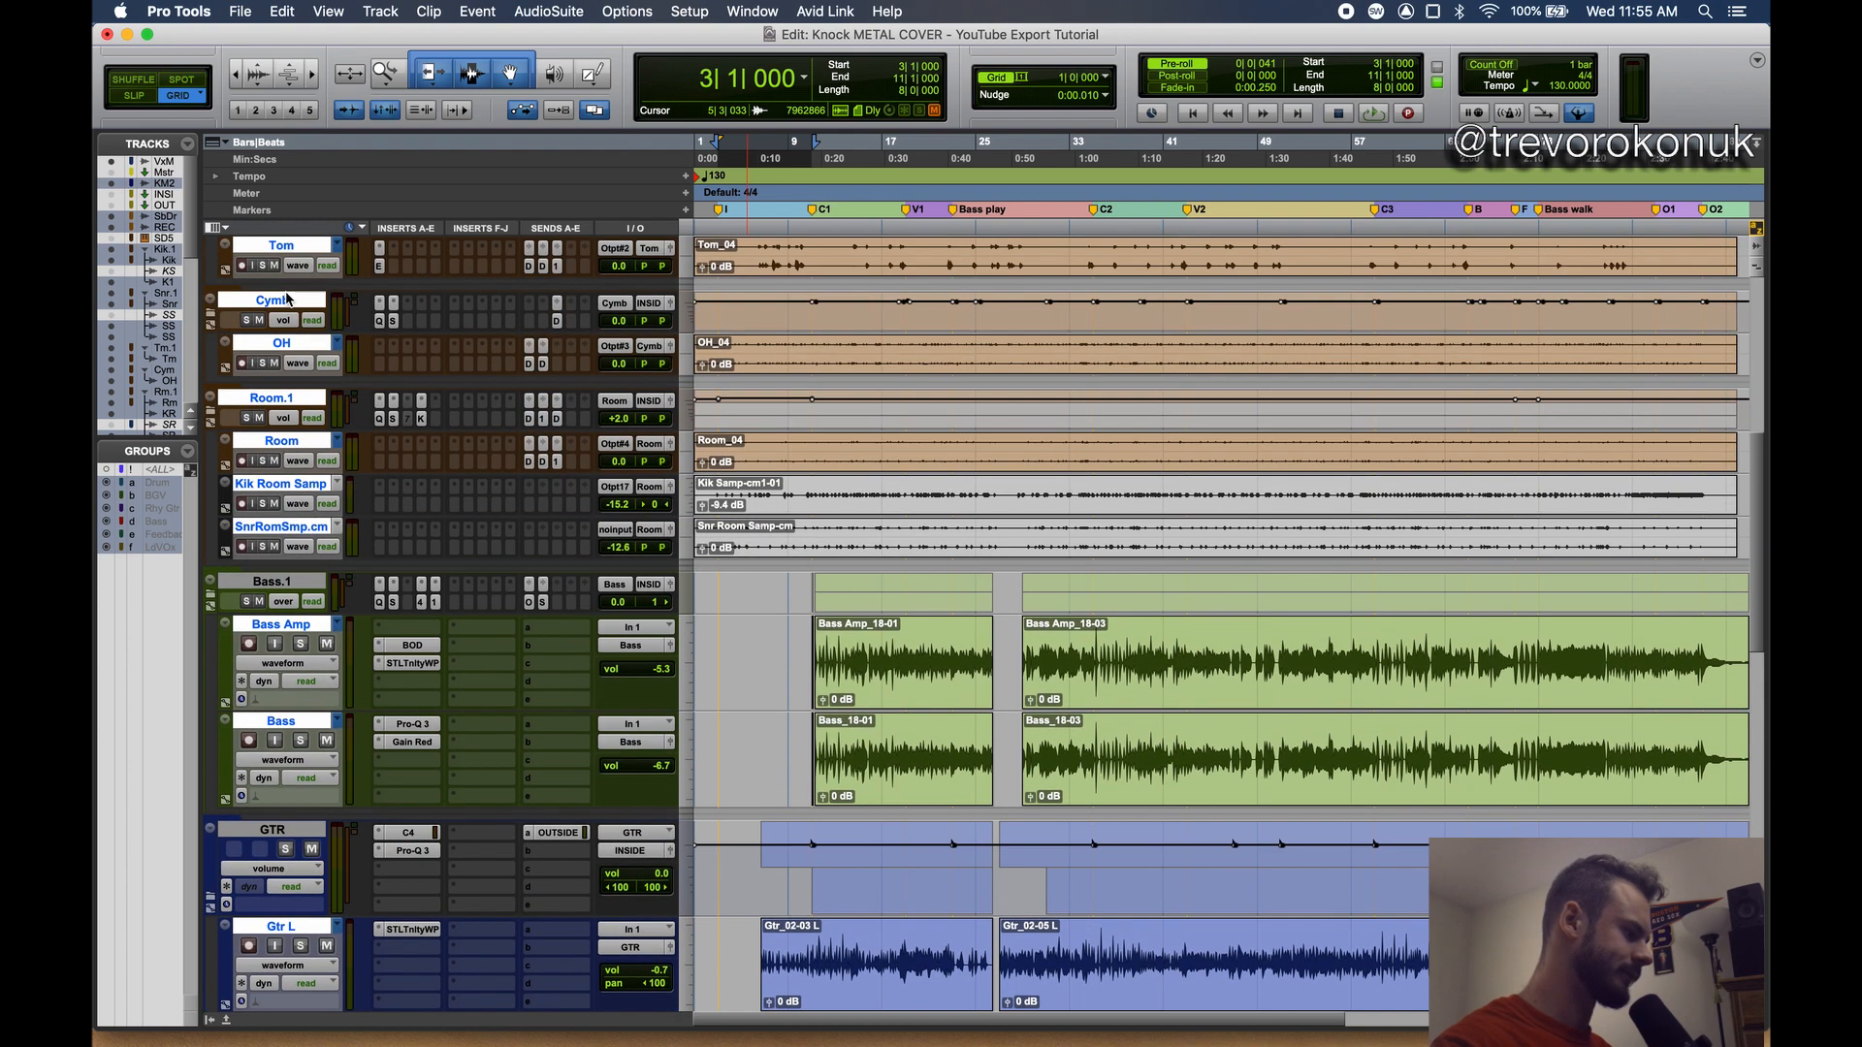
scroll(280, 419, down, 3)
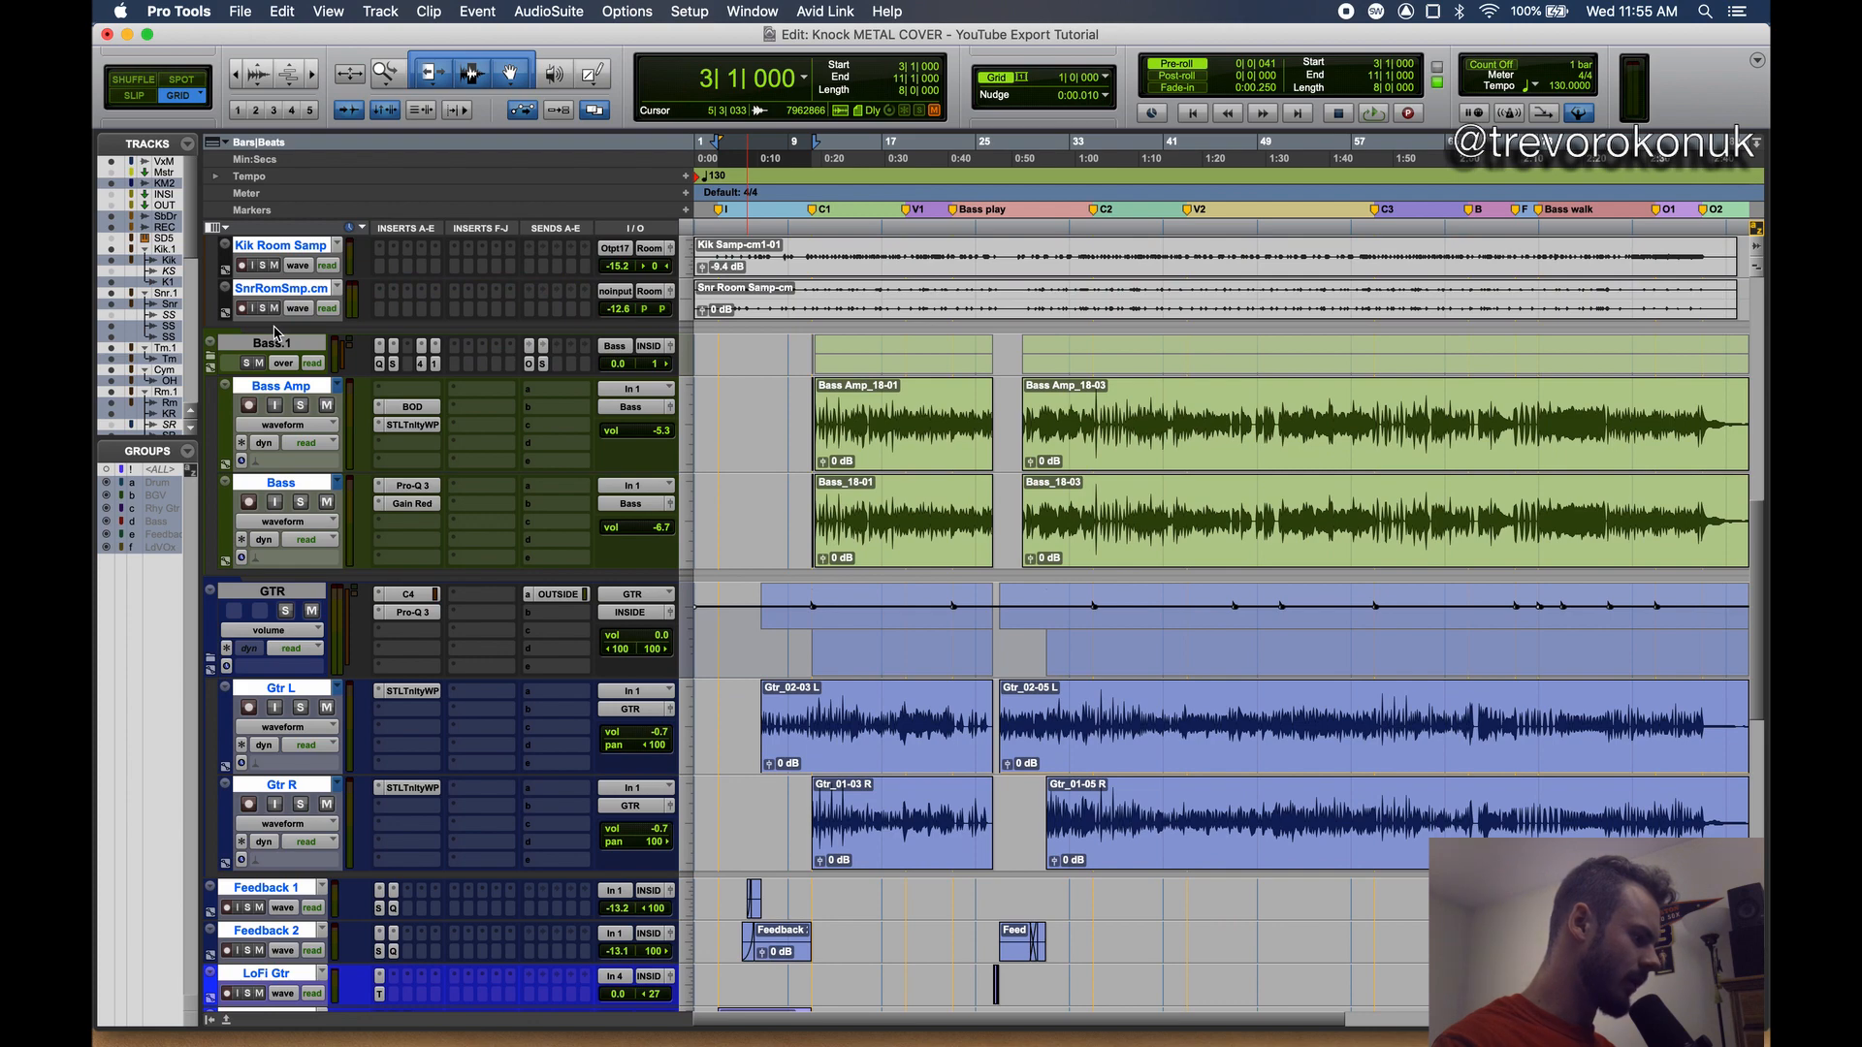
scroll(275, 332, down, 10)
scroll(275, 370, up, 15)
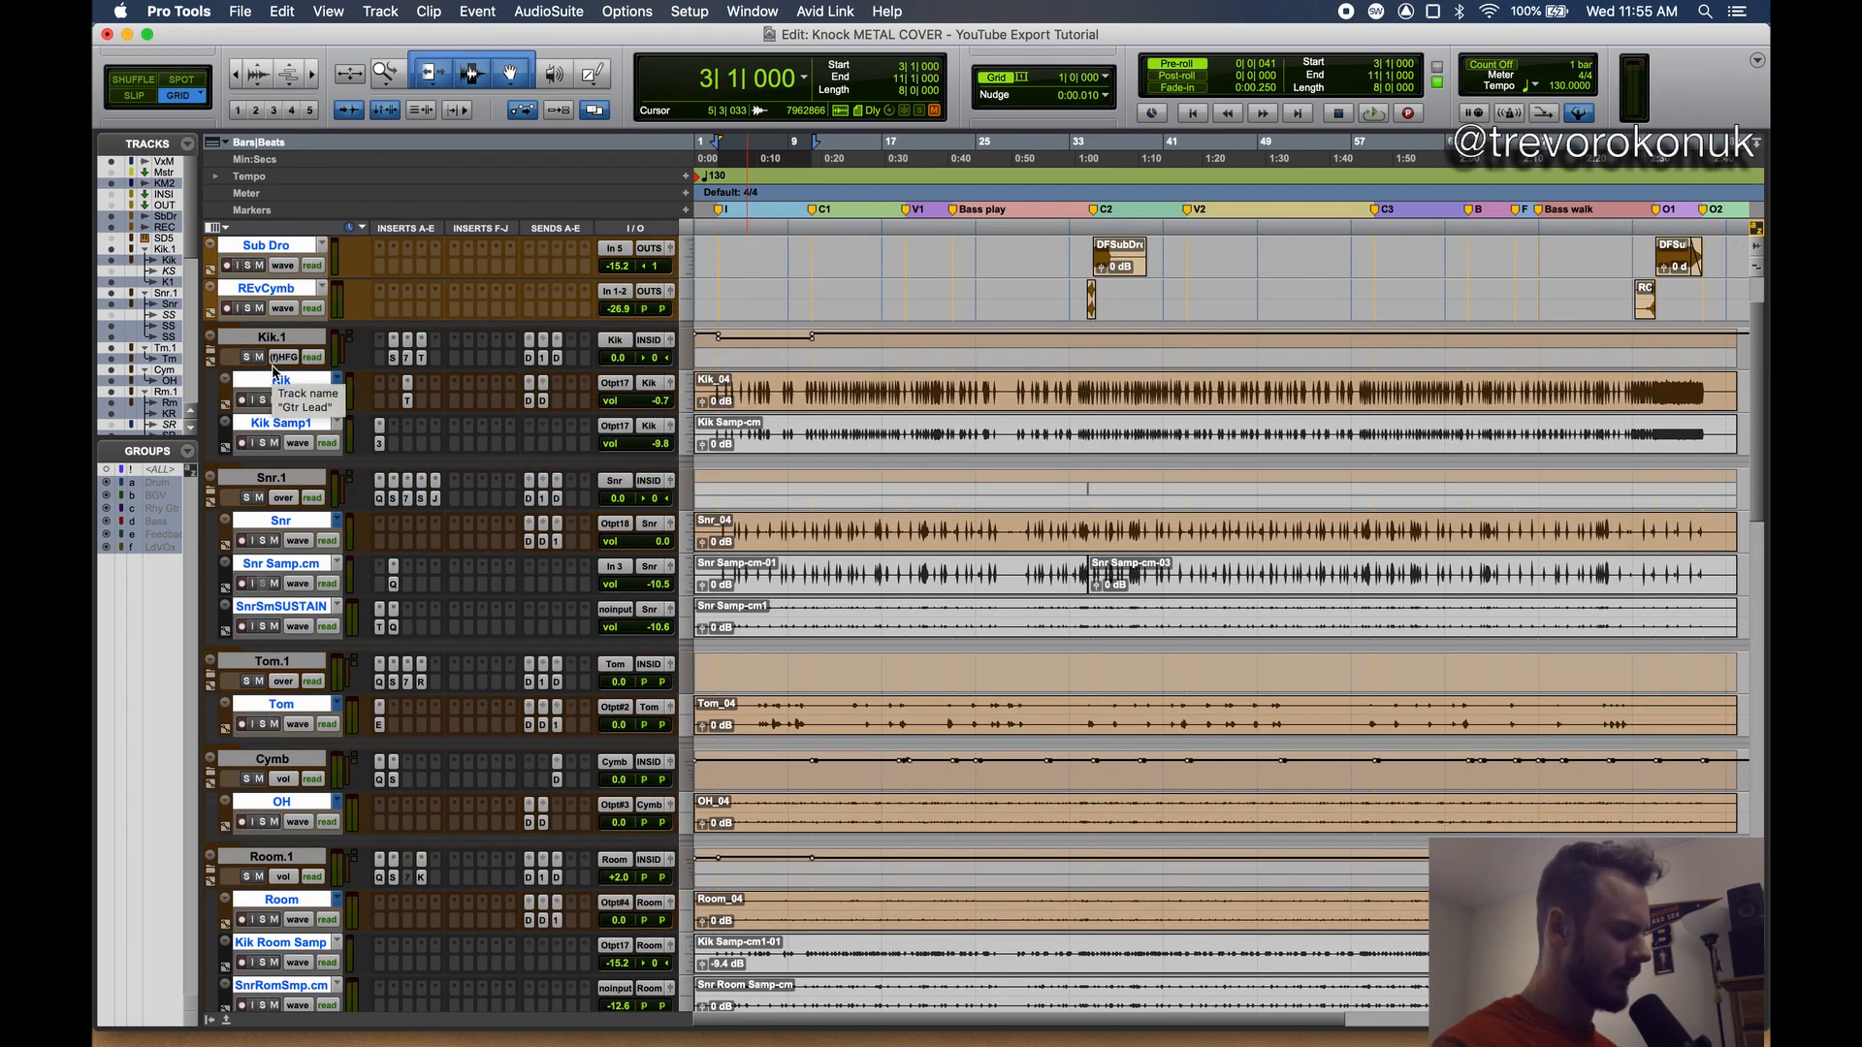
- Batch rename the selected tracks with numbering at the beginning of the names, starting at 1 with two number places
key(alt+shift+r)
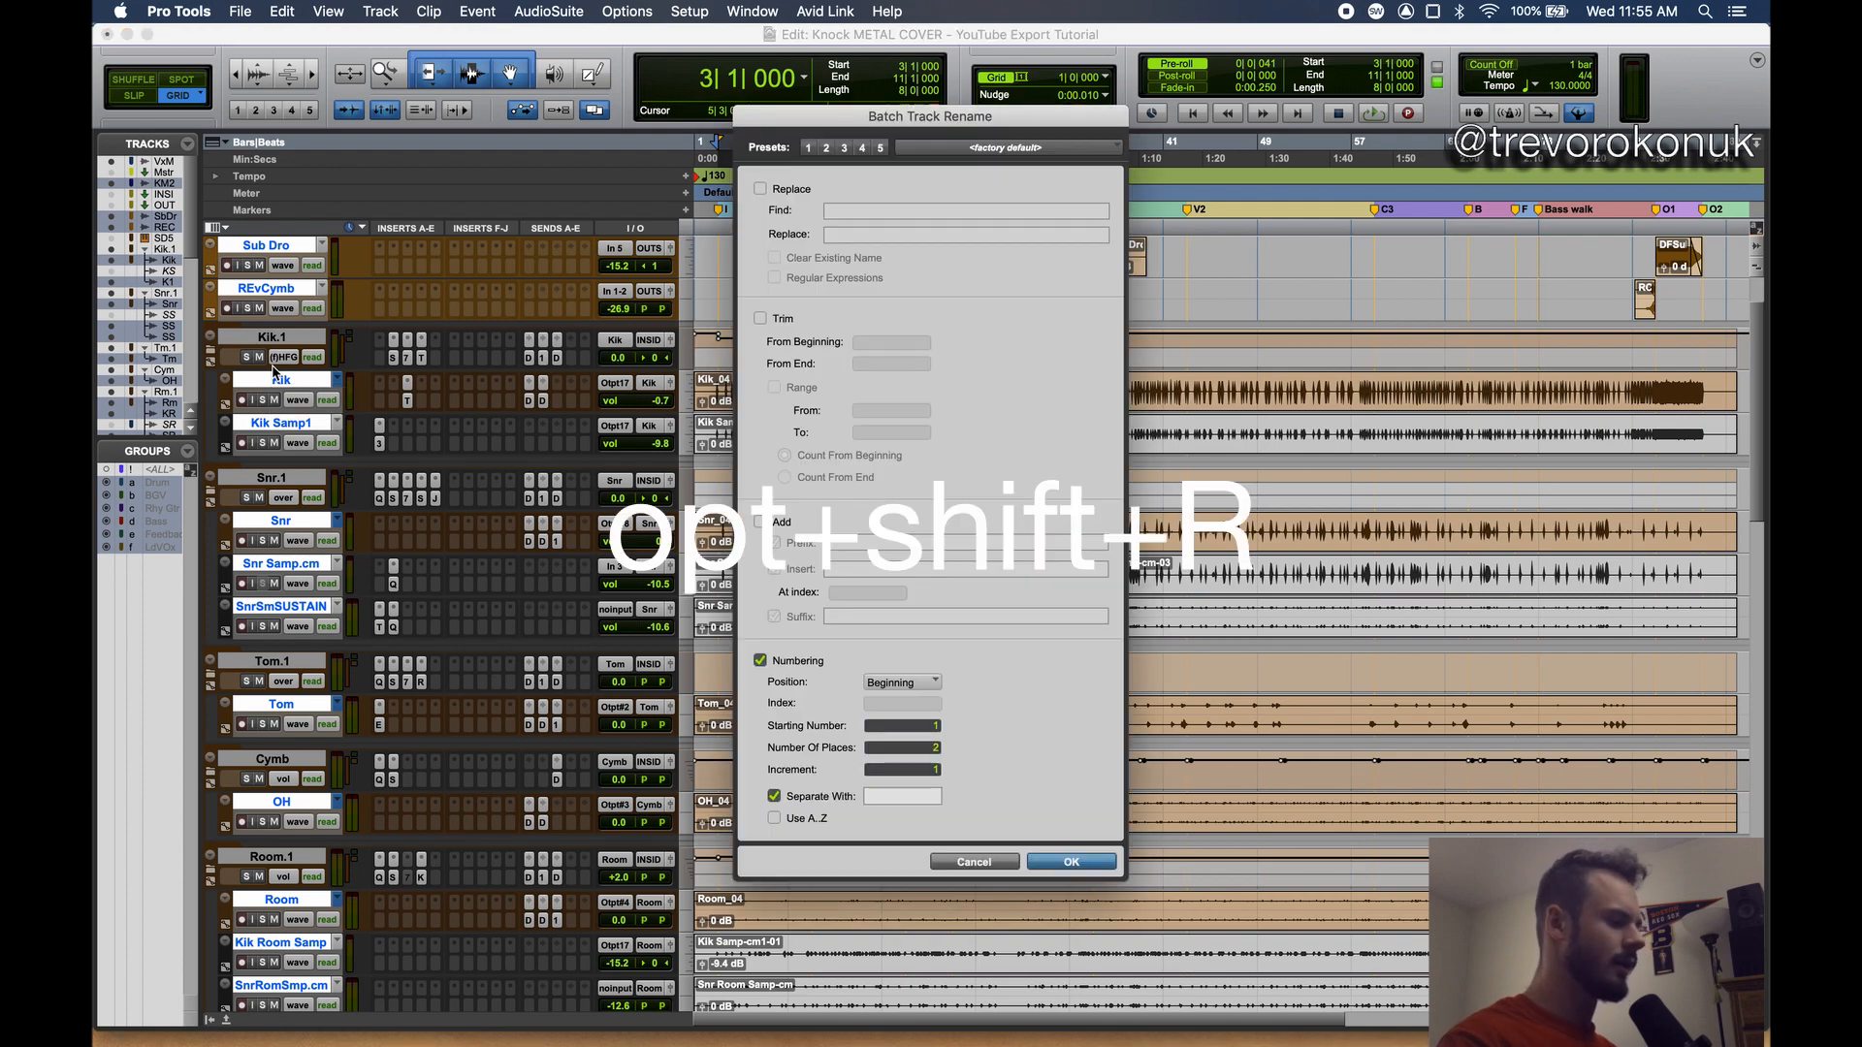
click(984, 862)
right_click(323, 516)
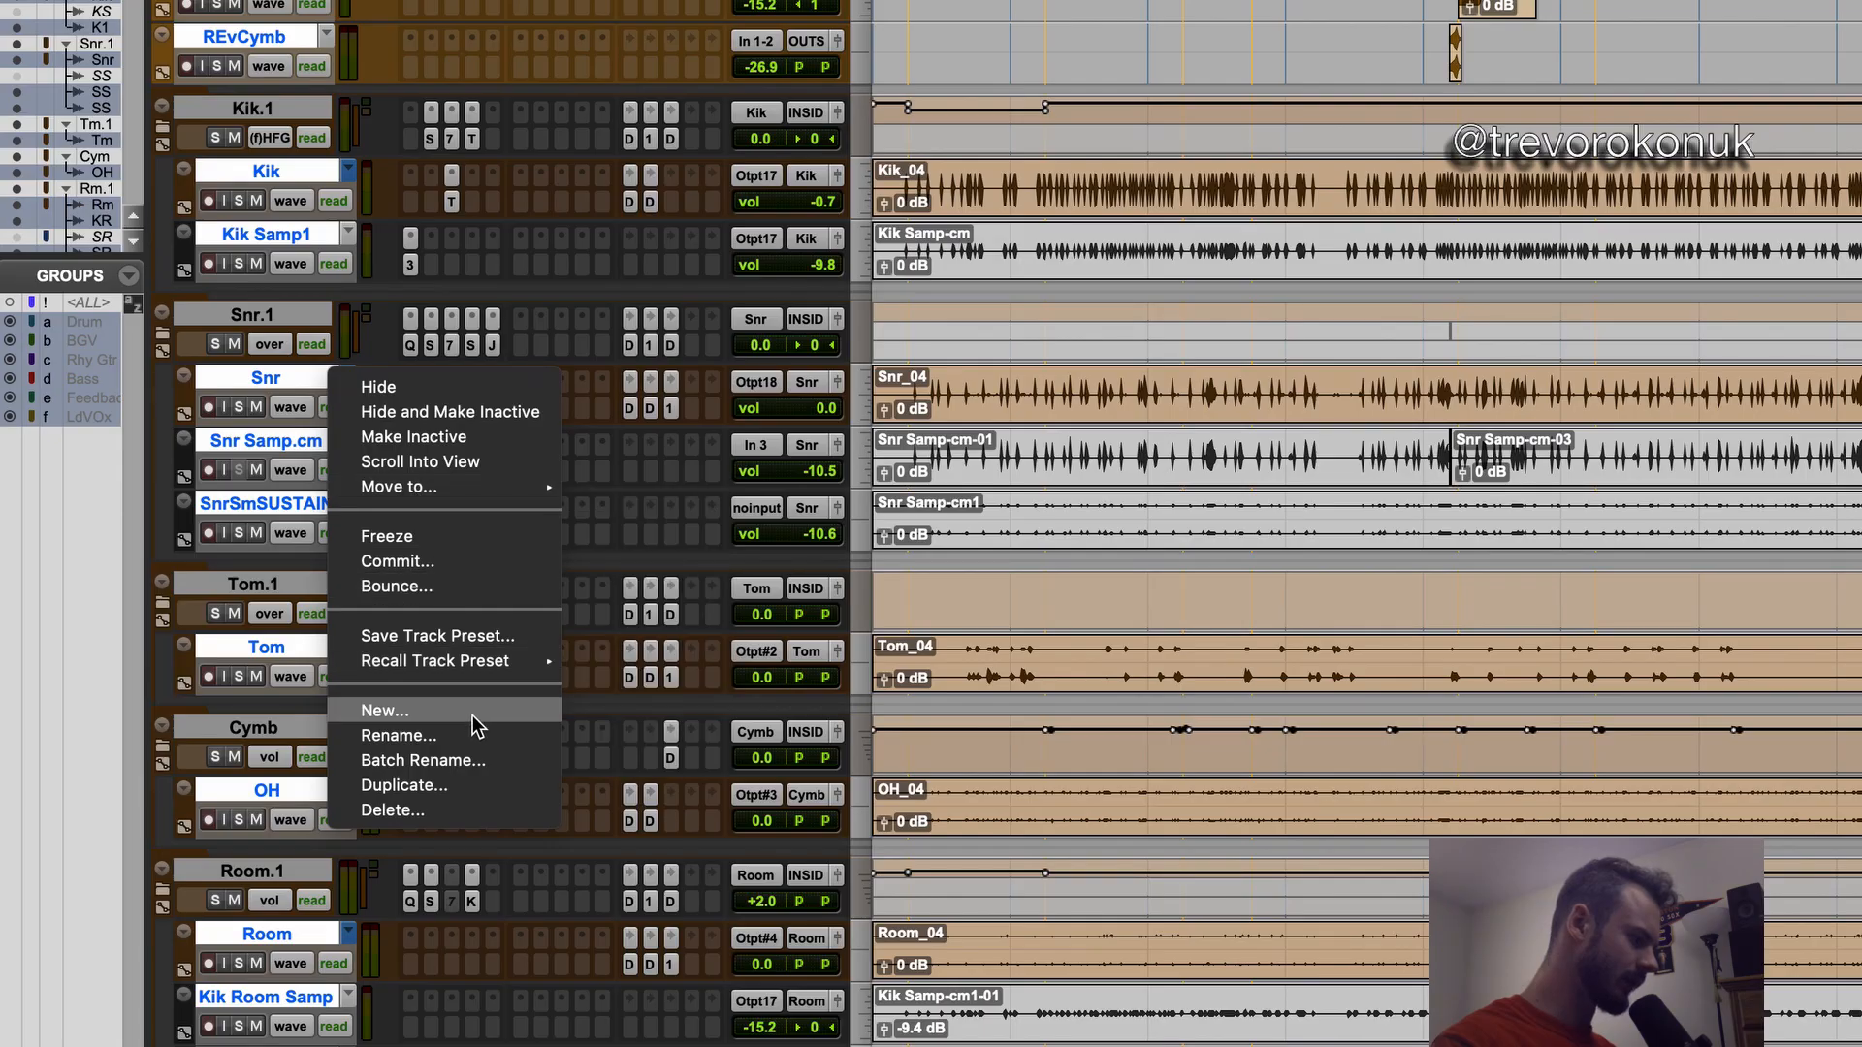
click(449, 763)
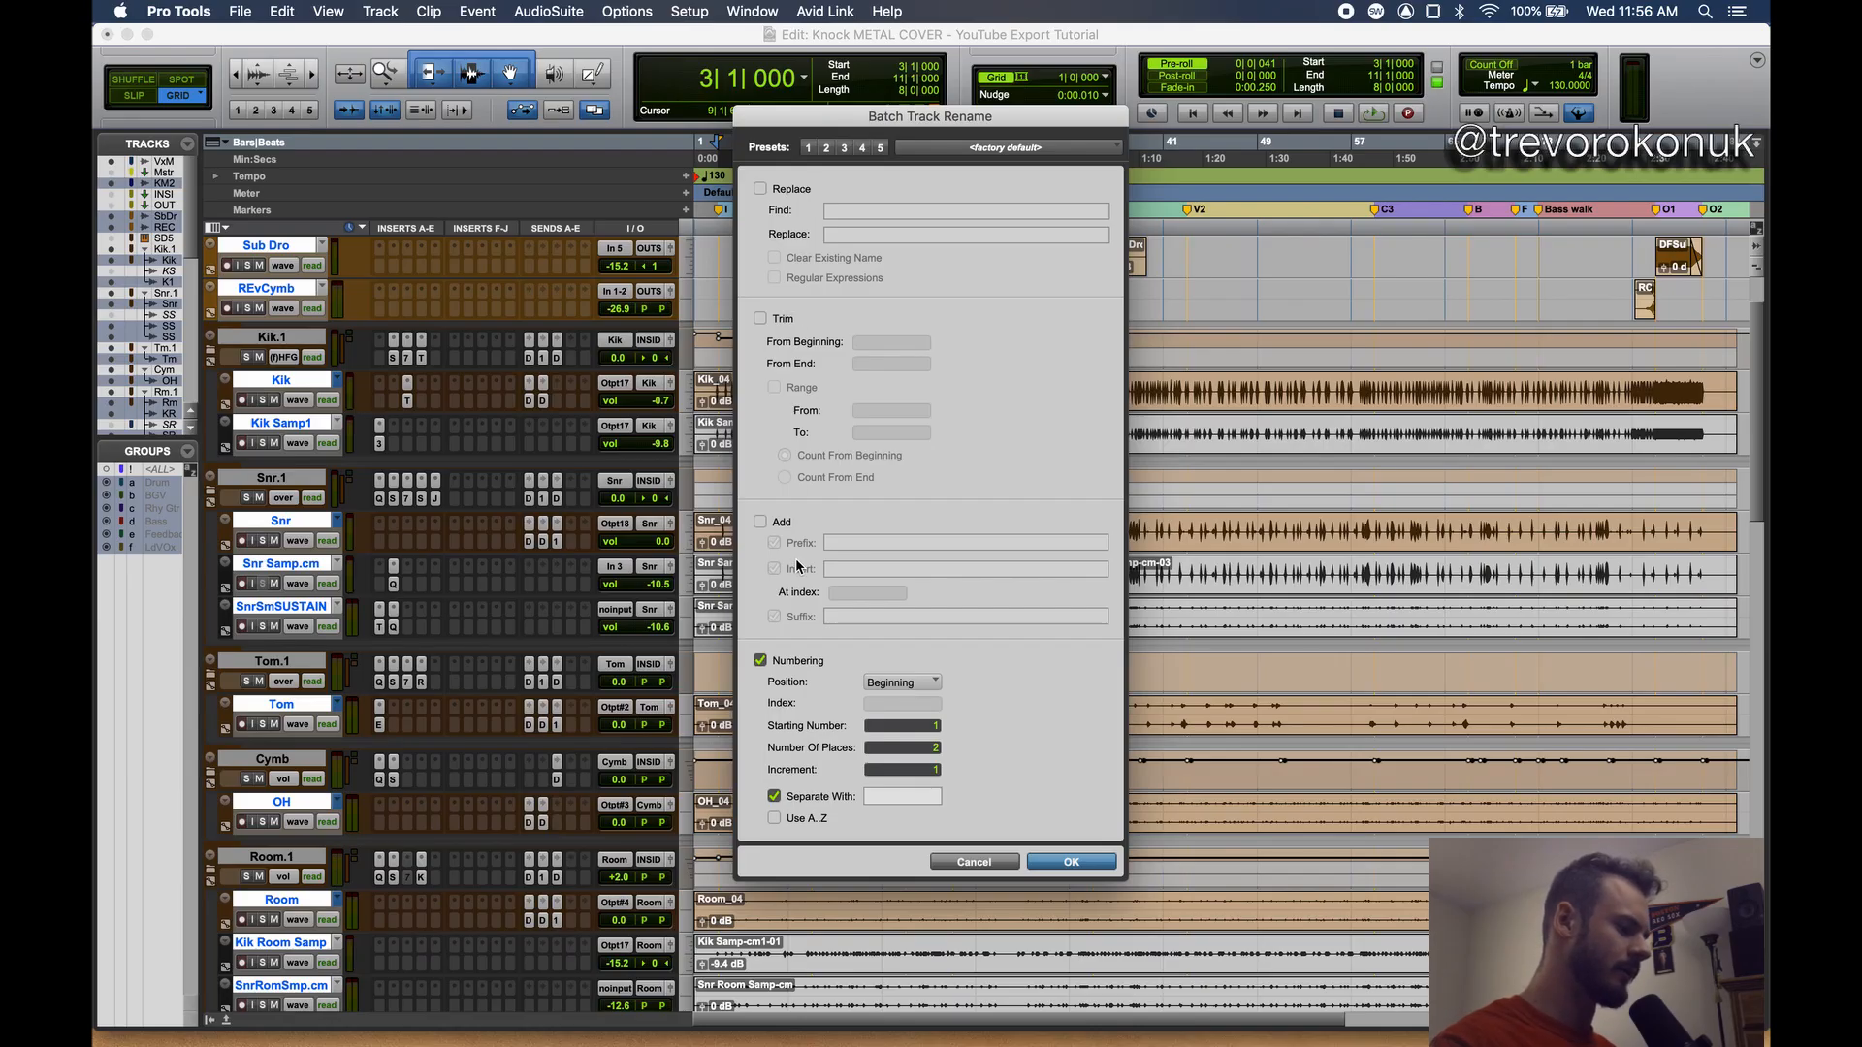
click(796, 659)
click(795, 660)
click(926, 683)
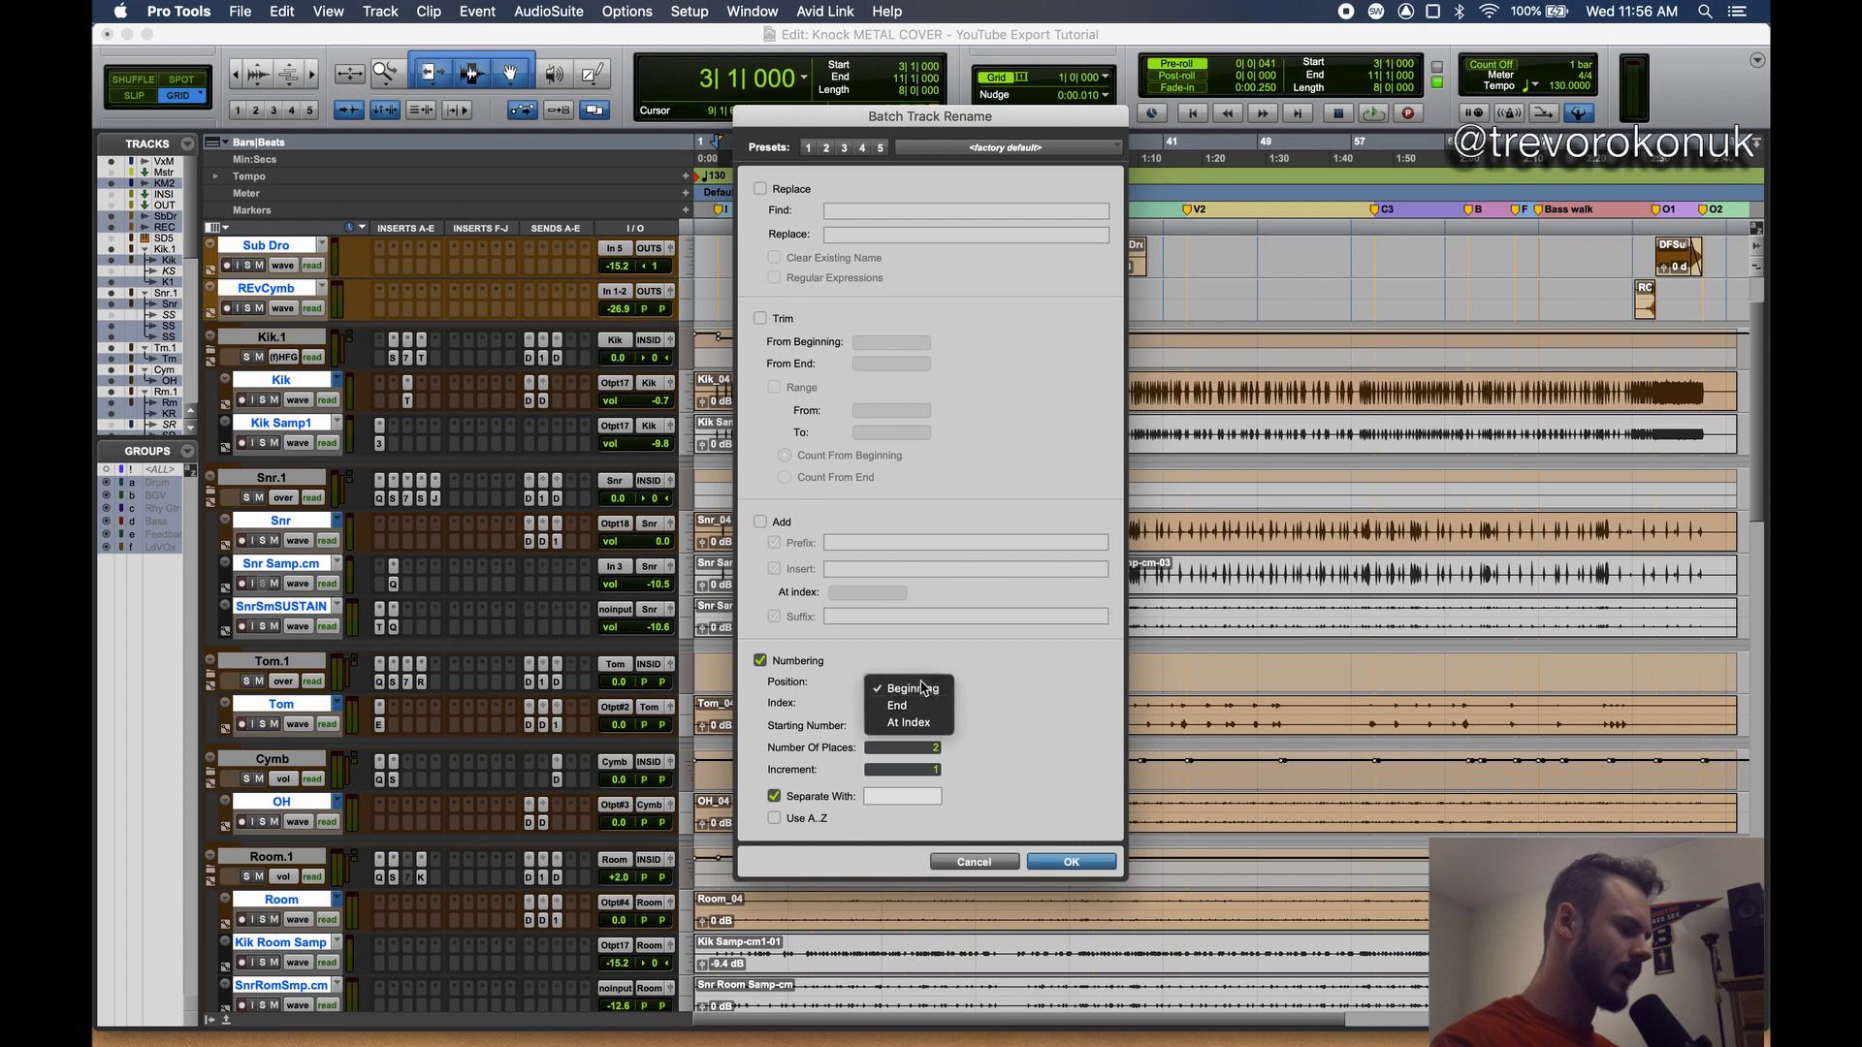
click(934, 690)
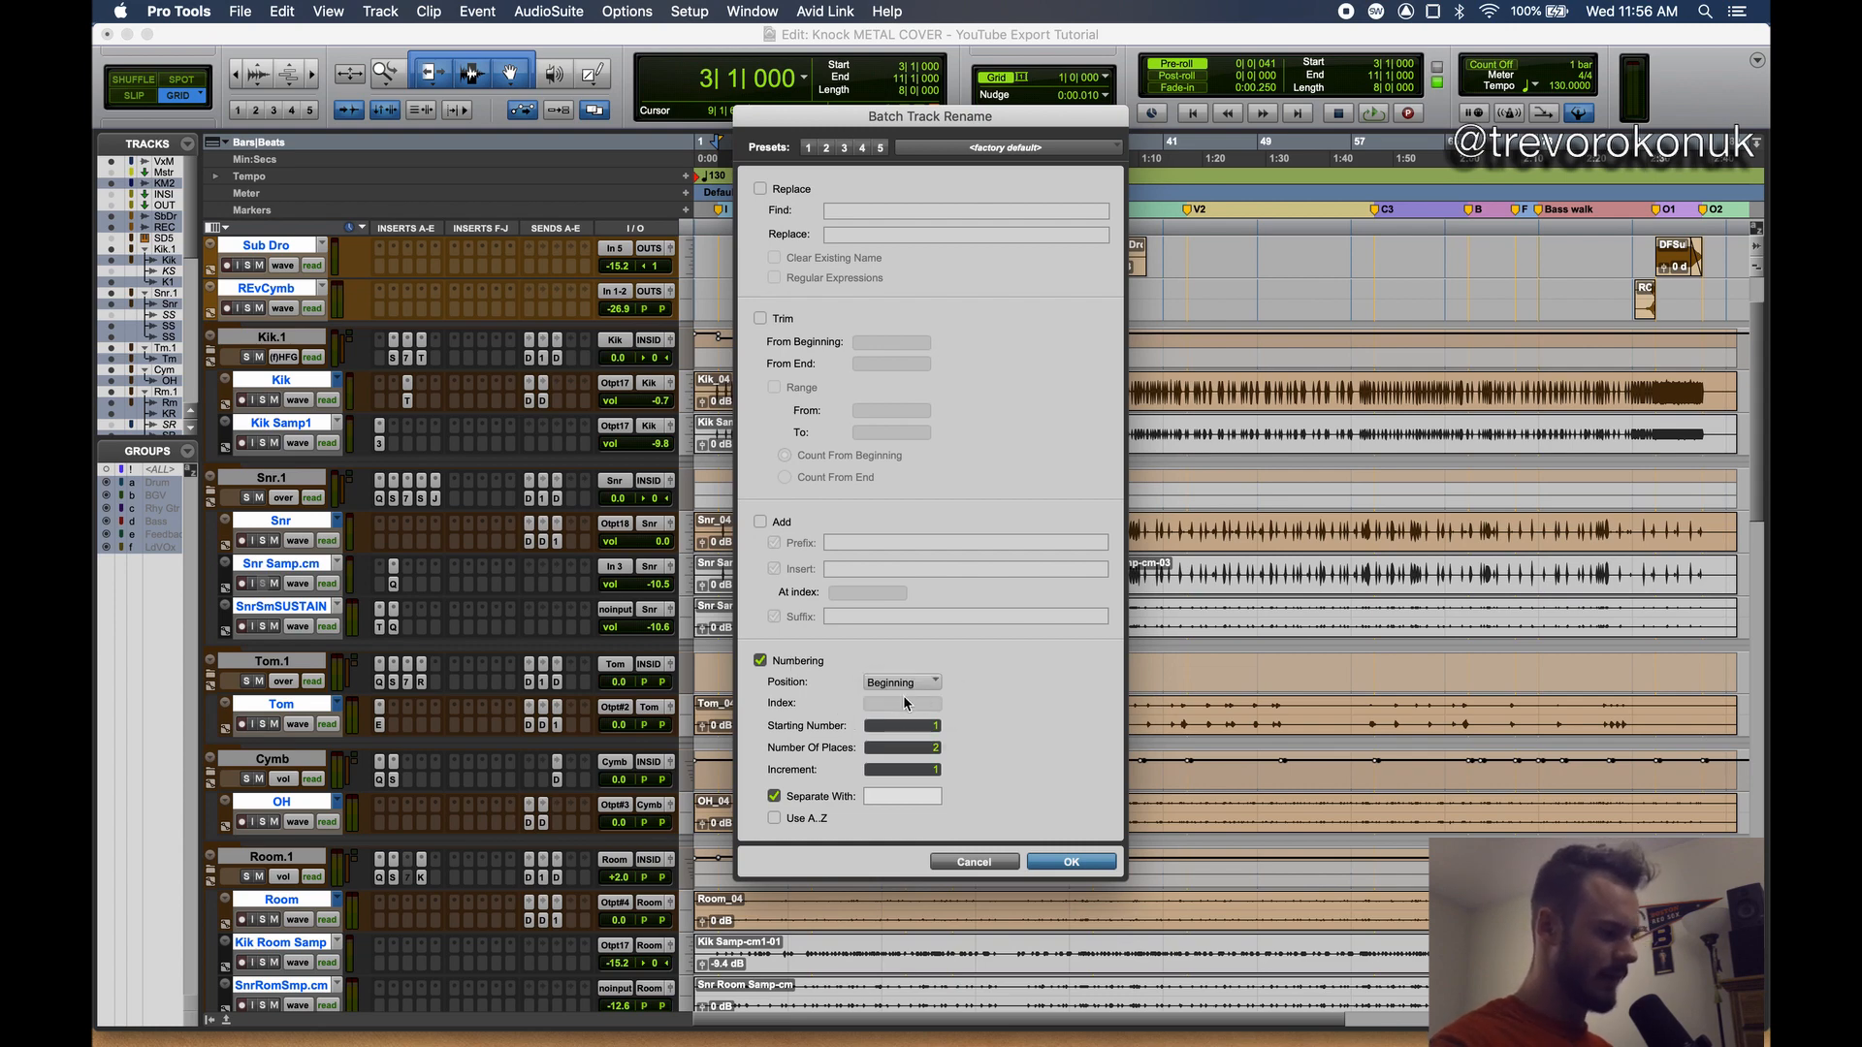
click(928, 726)
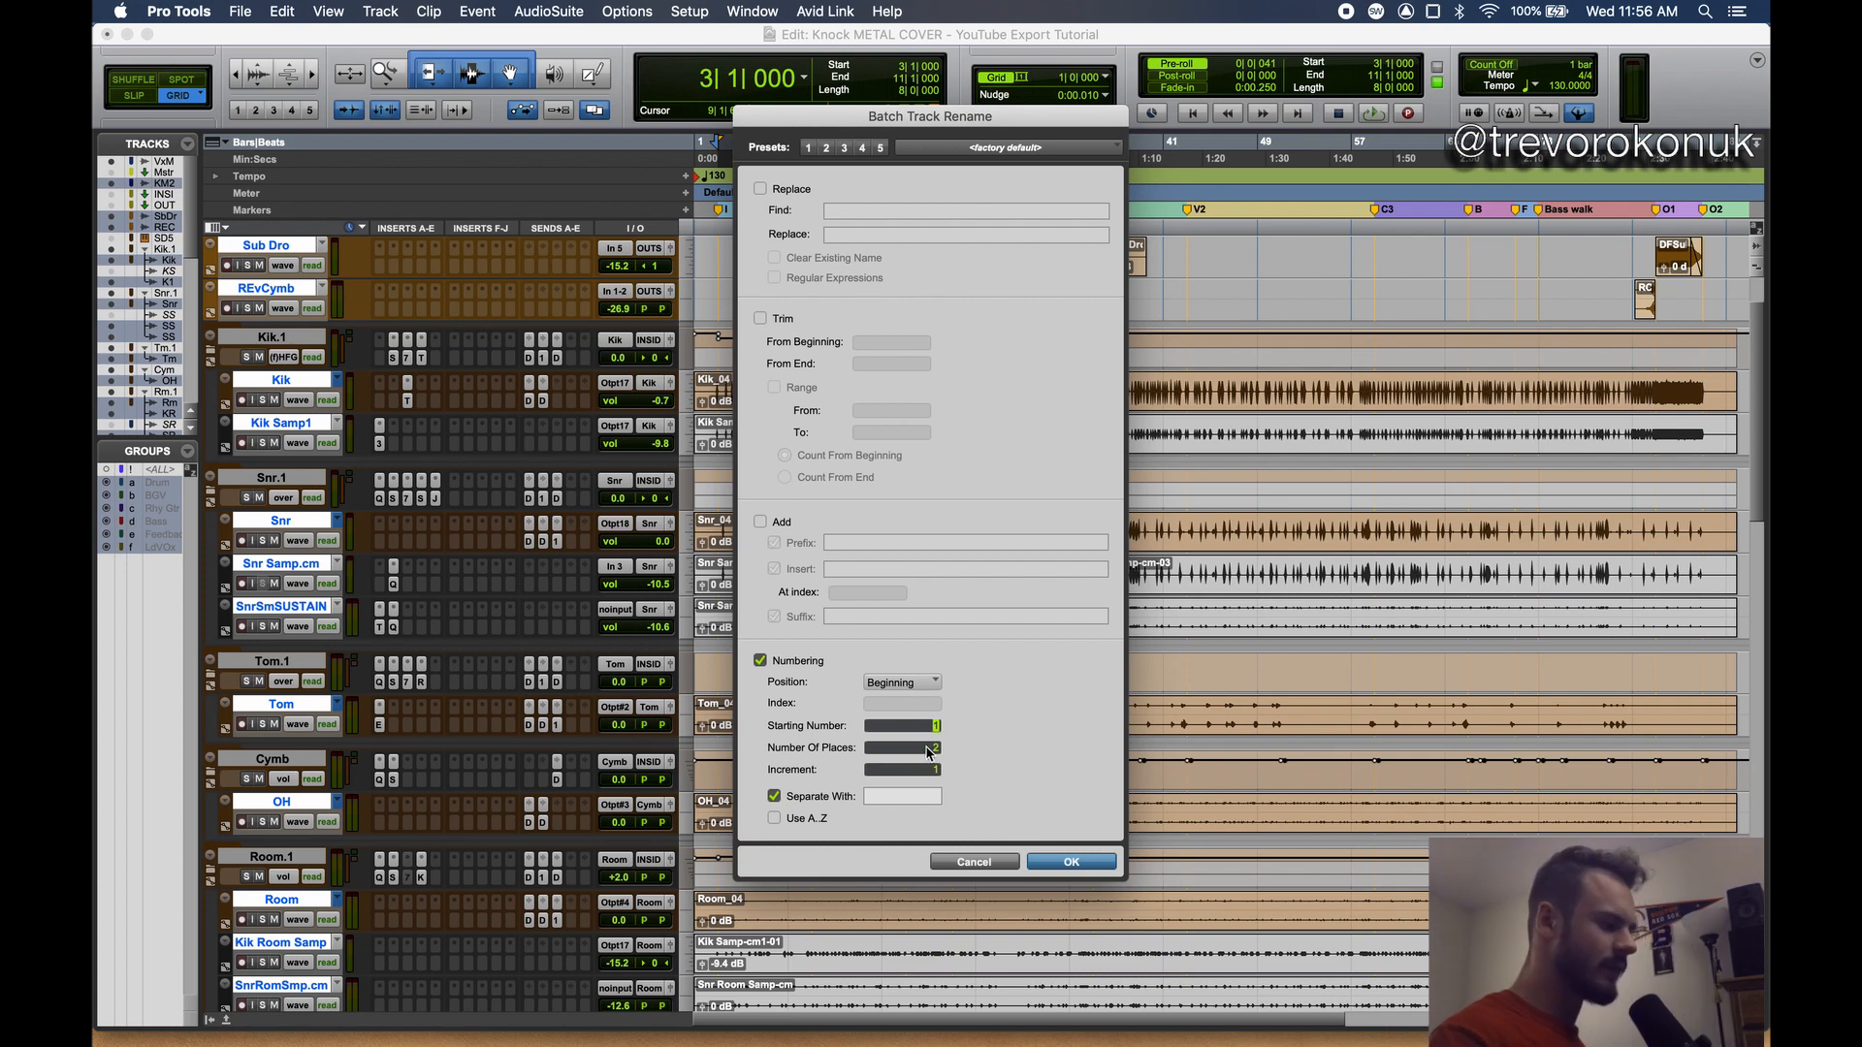
click(929, 750)
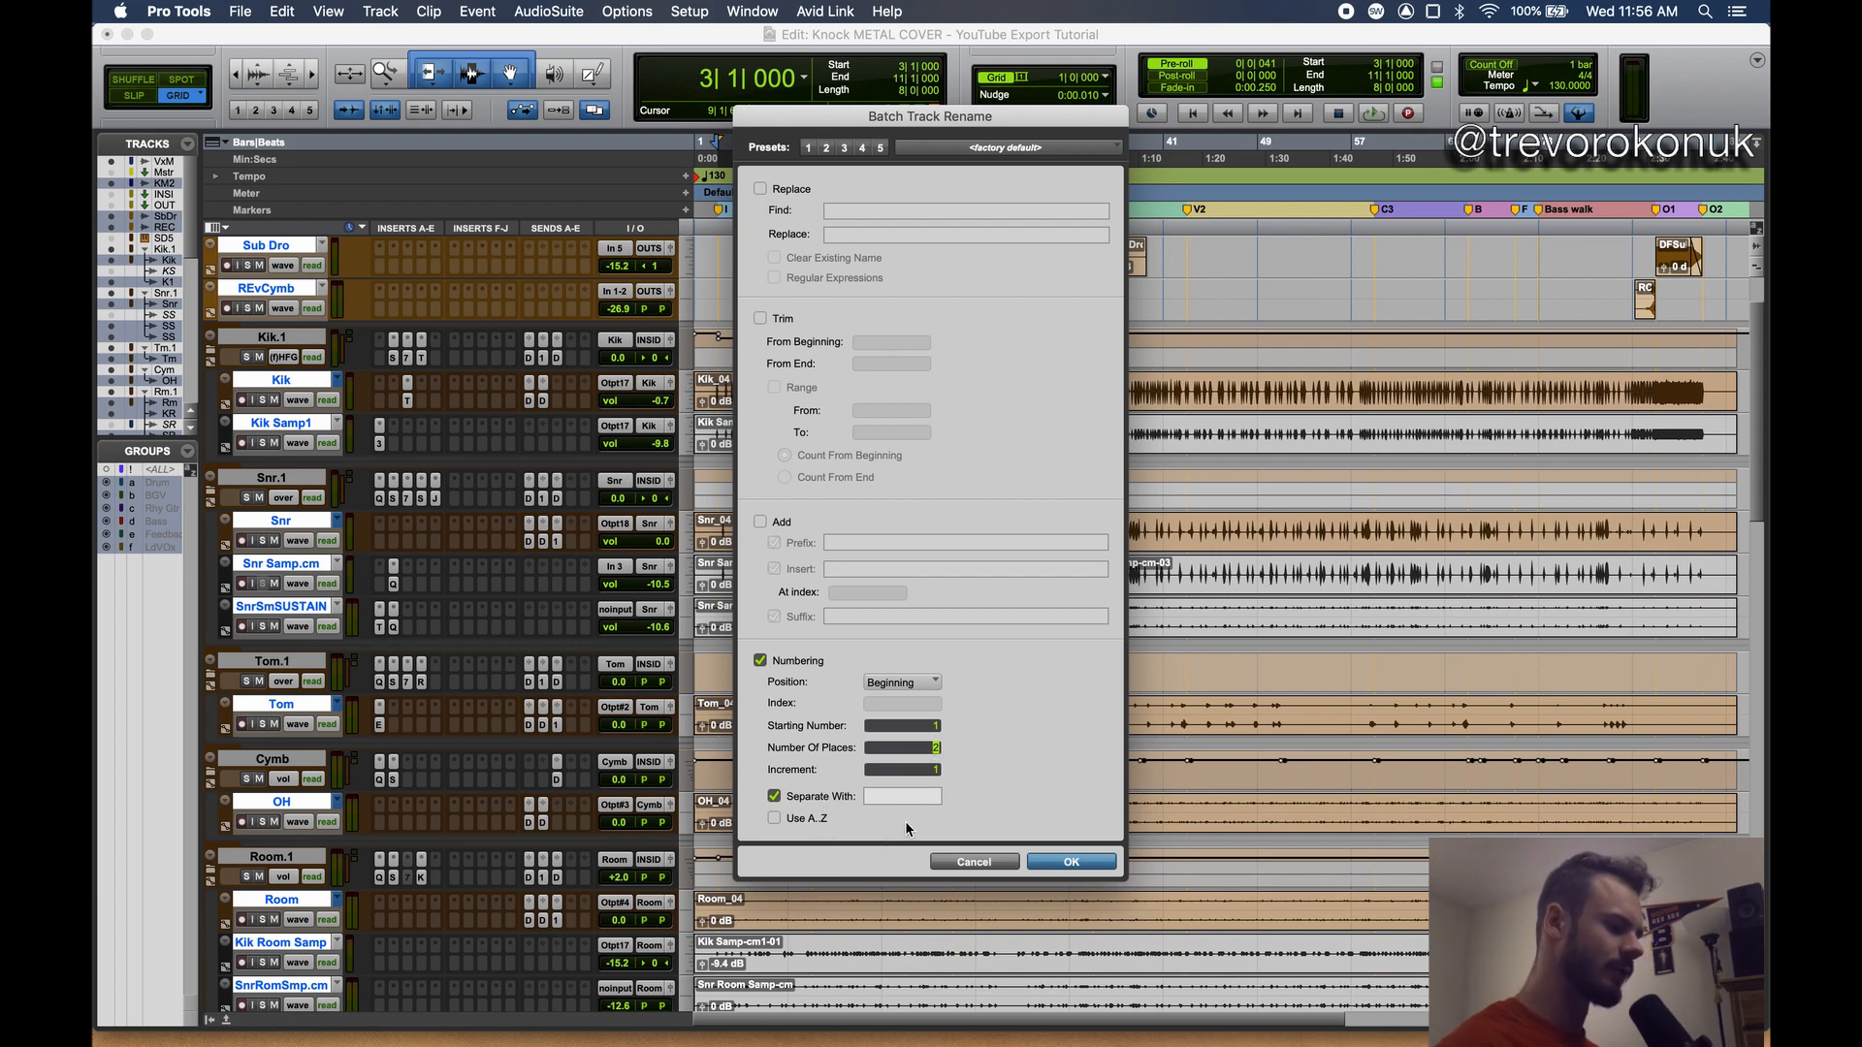
click(1071, 862)
- Select the last clip on the 02 Sub Dro track, starting at bar 83
scroll(350, 464, up, 3)
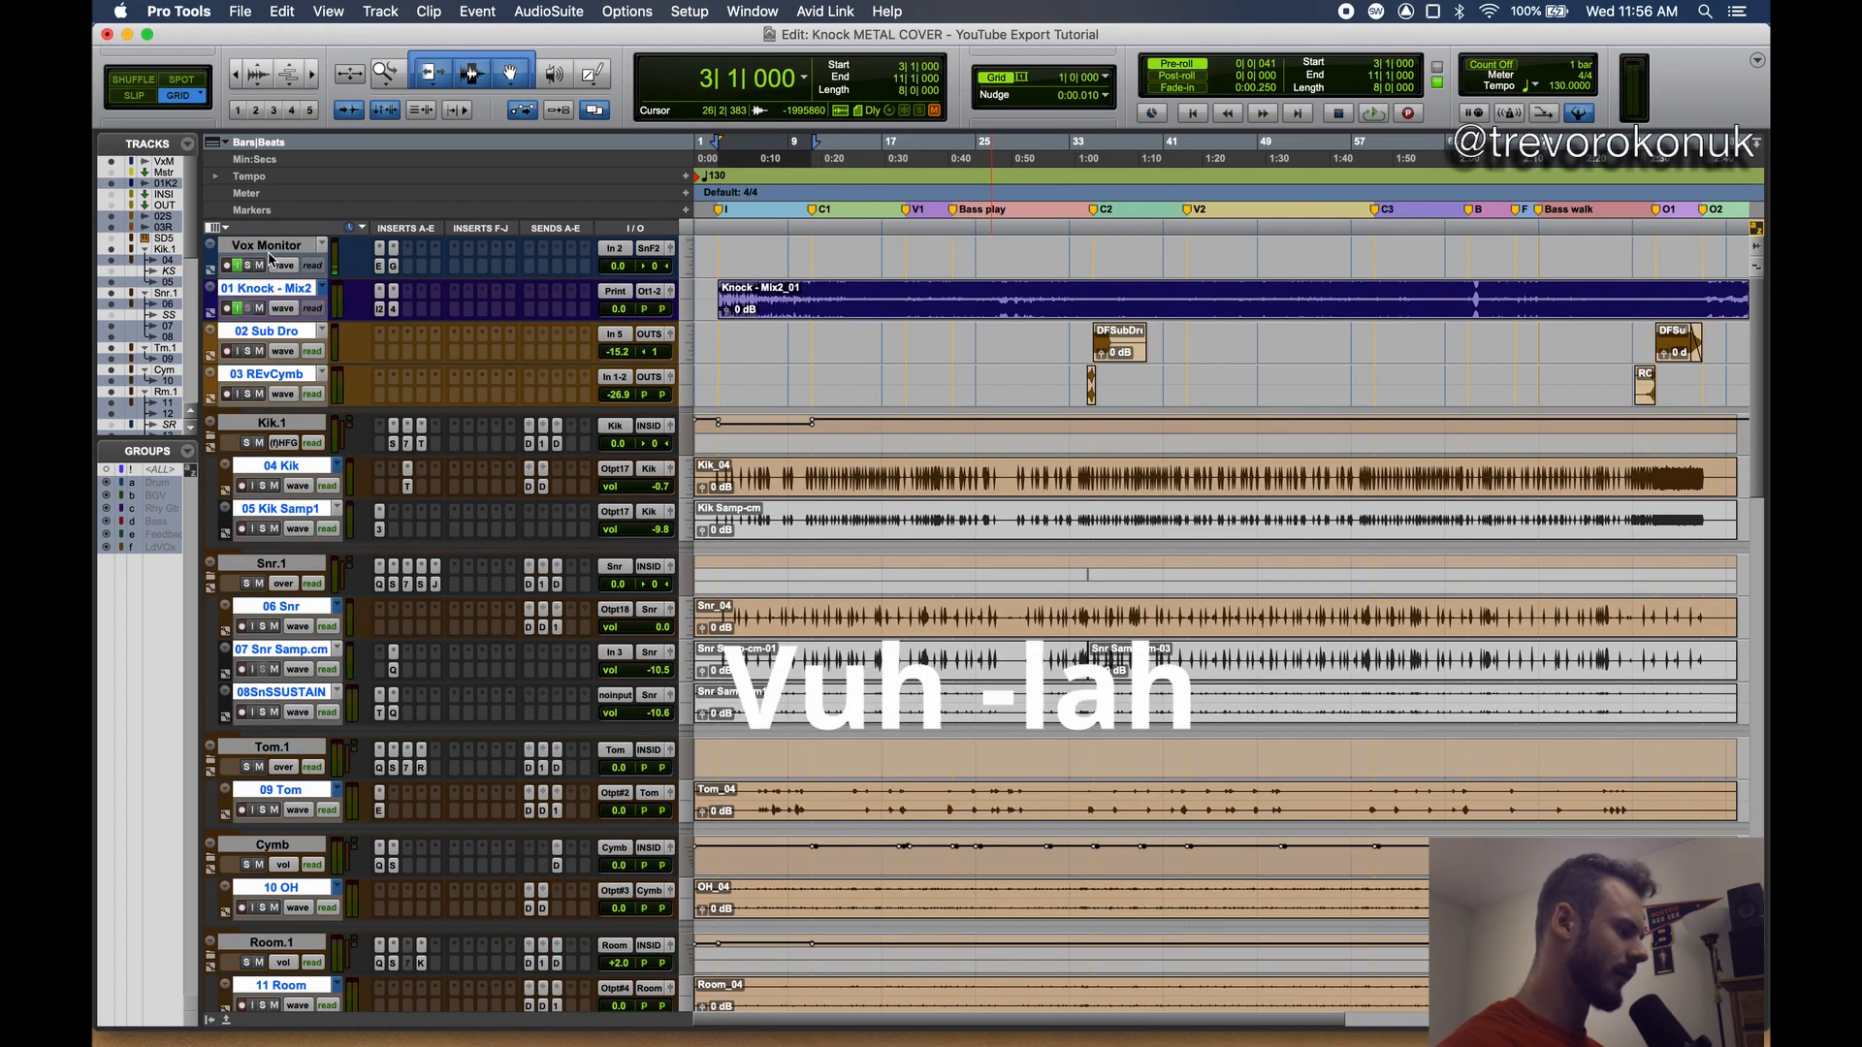
scroll(257, 320, down, 15)
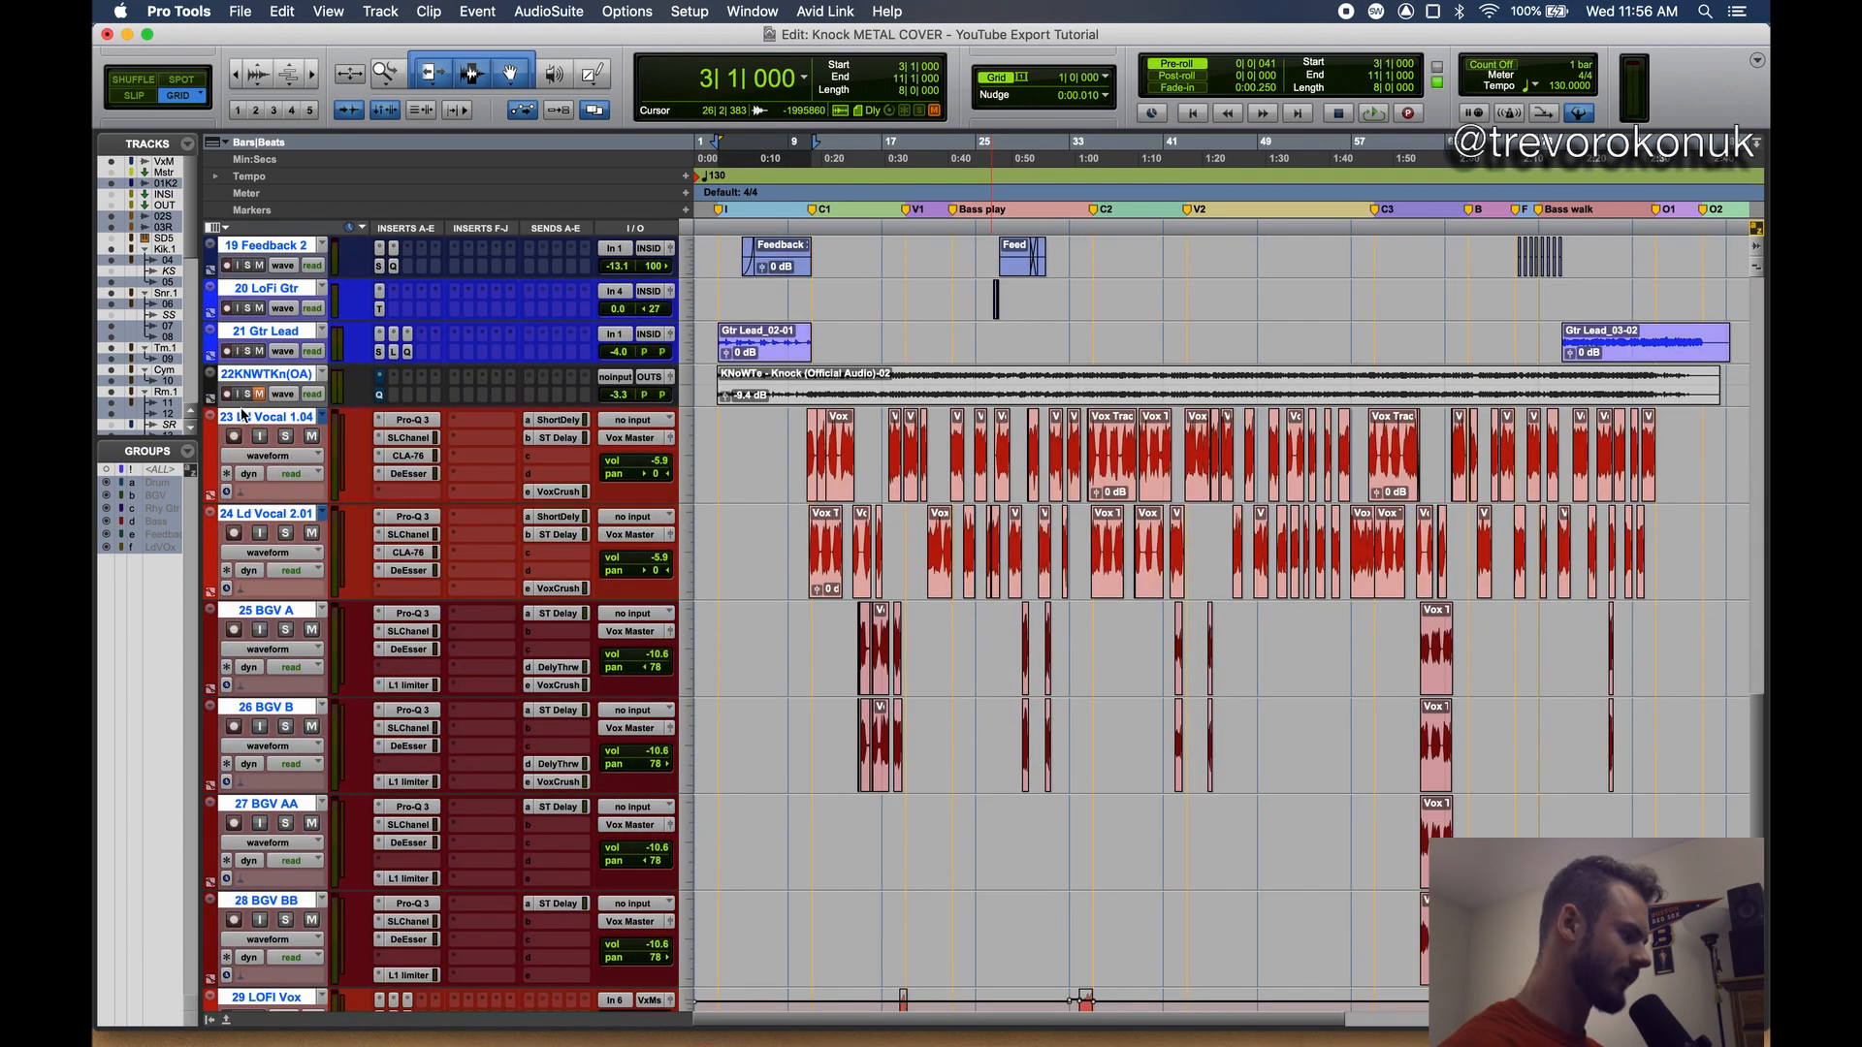
scroll(281, 611, up, 8)
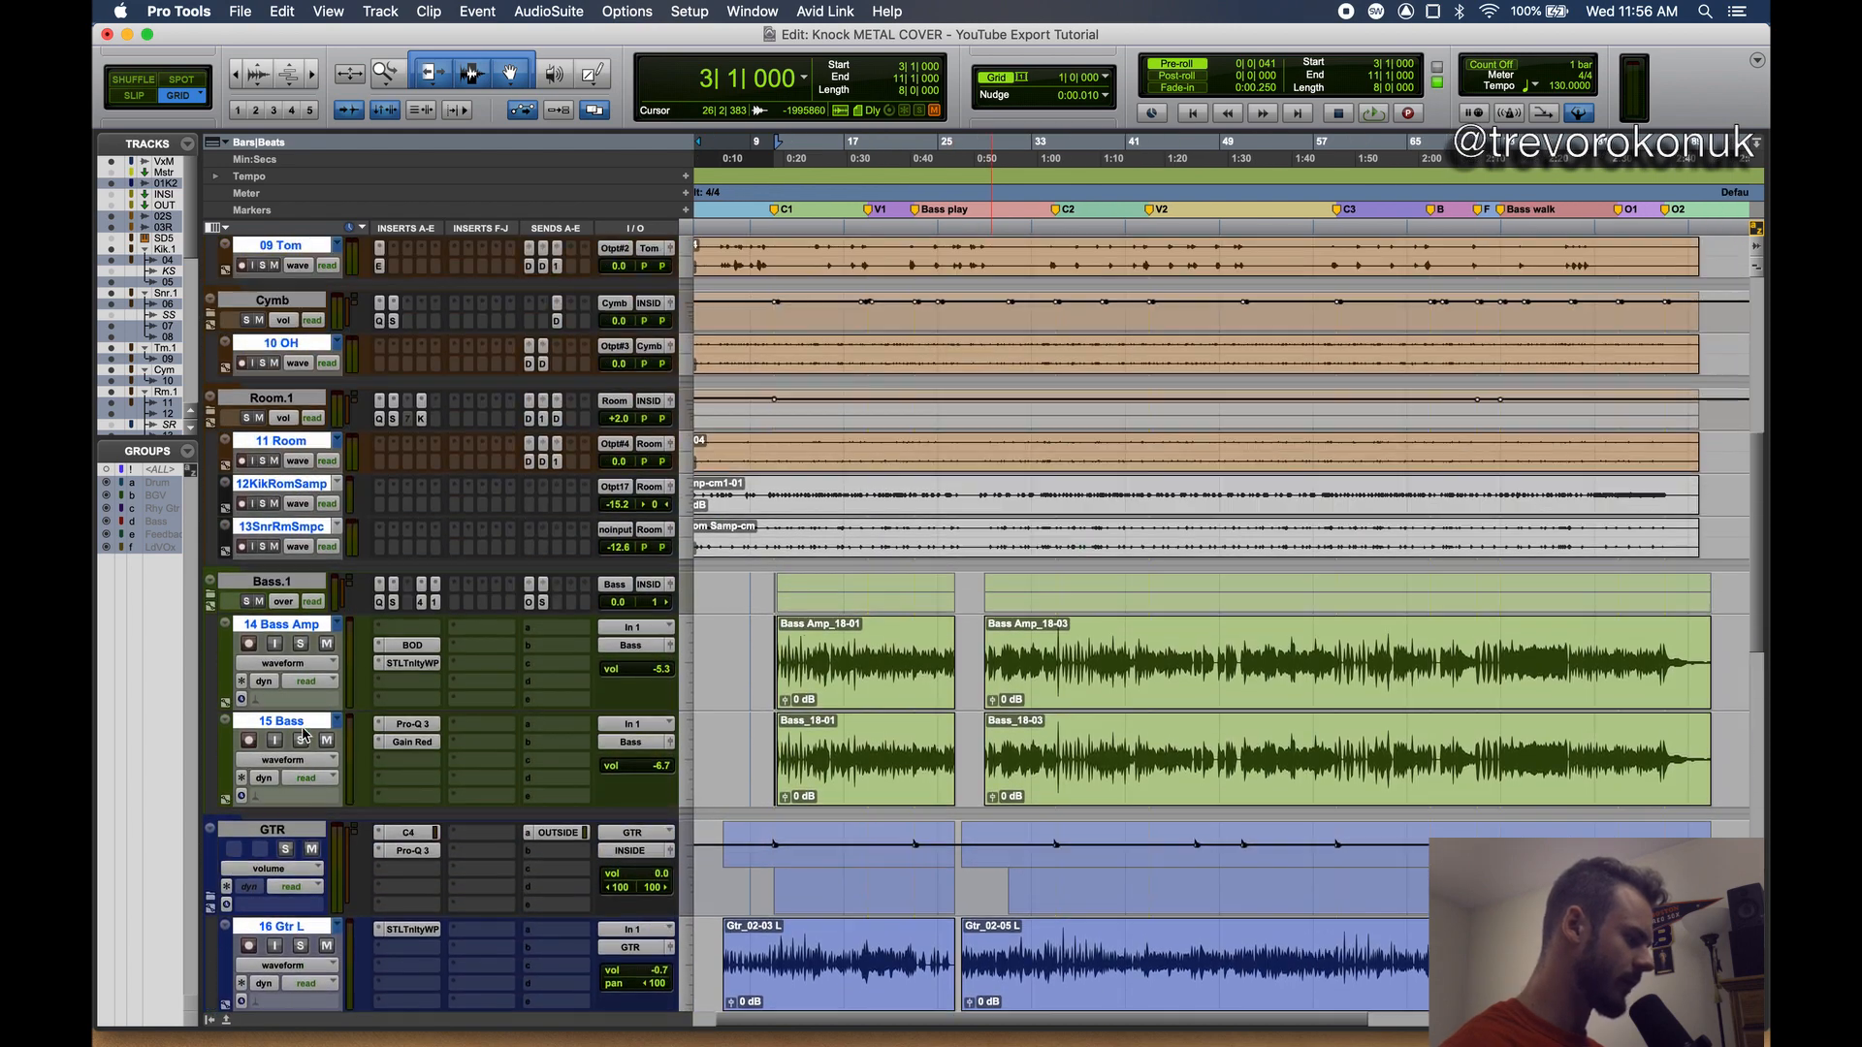
scroll(303, 736, up, 5)
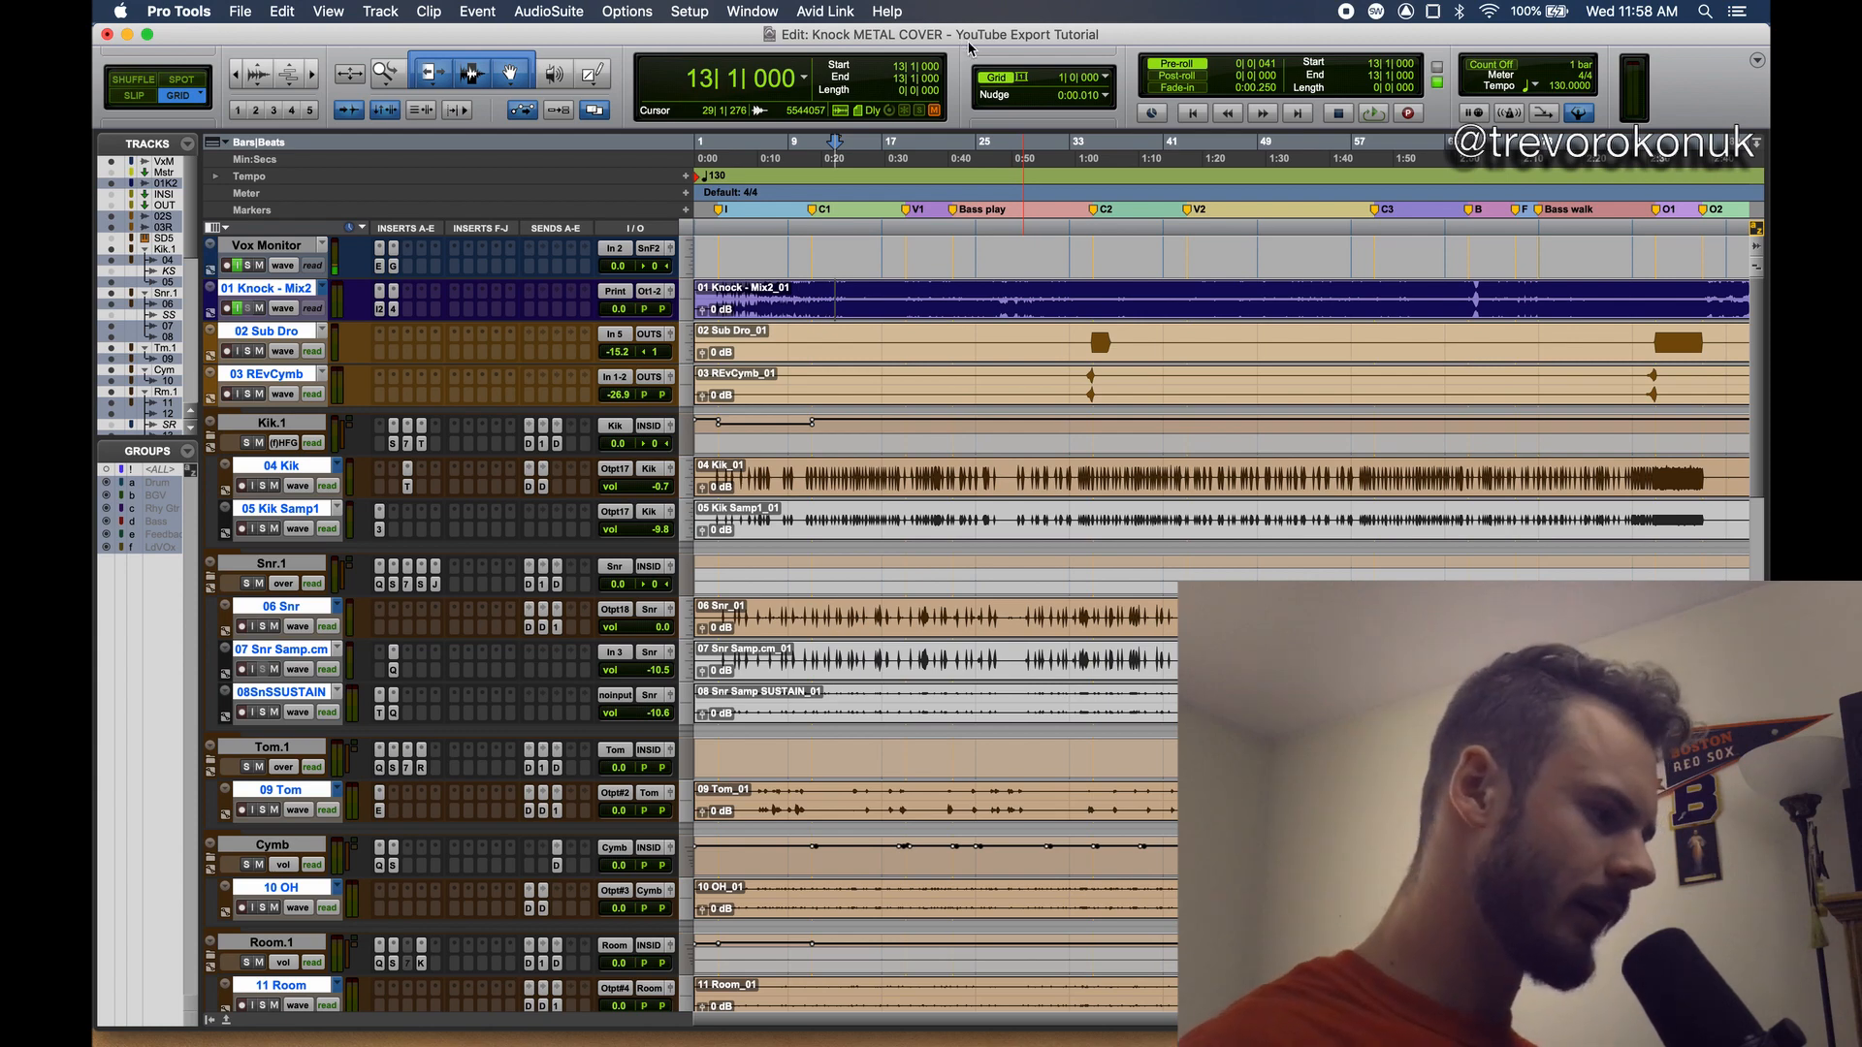
click(788, 298)
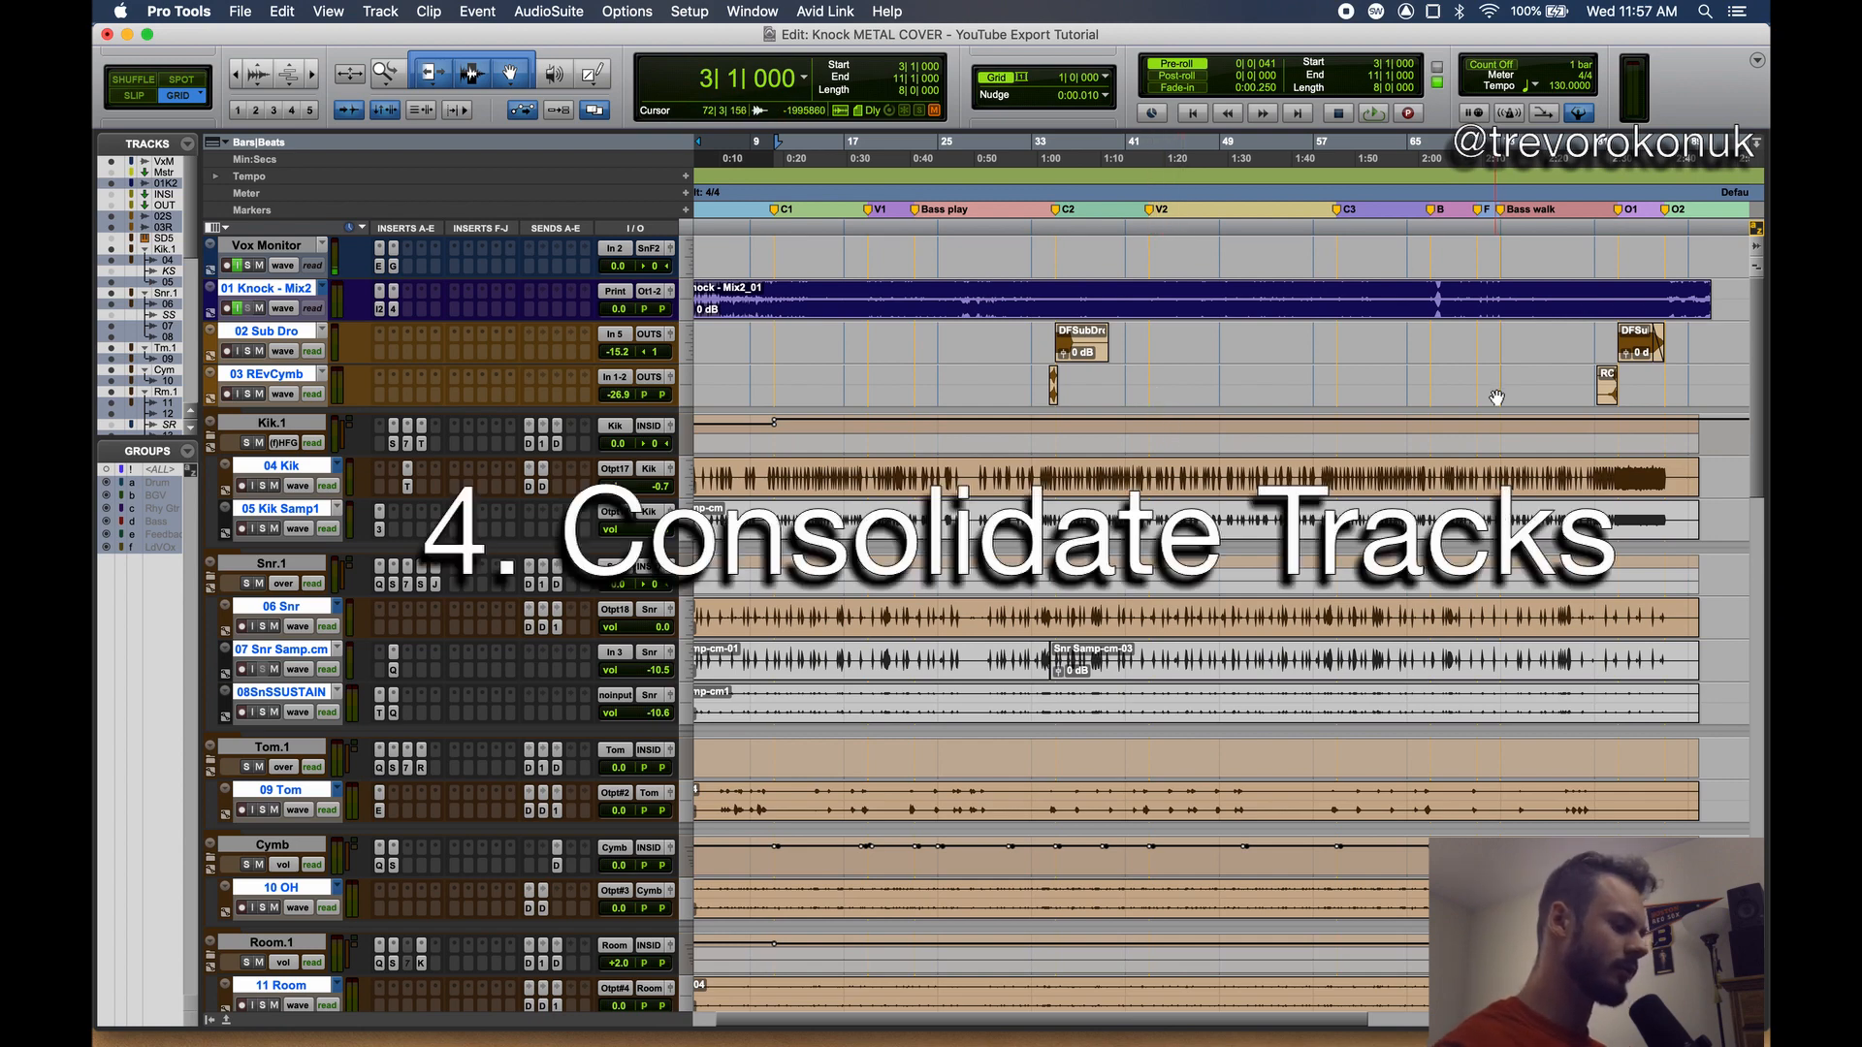
scroll(1277, 423, down, 5)
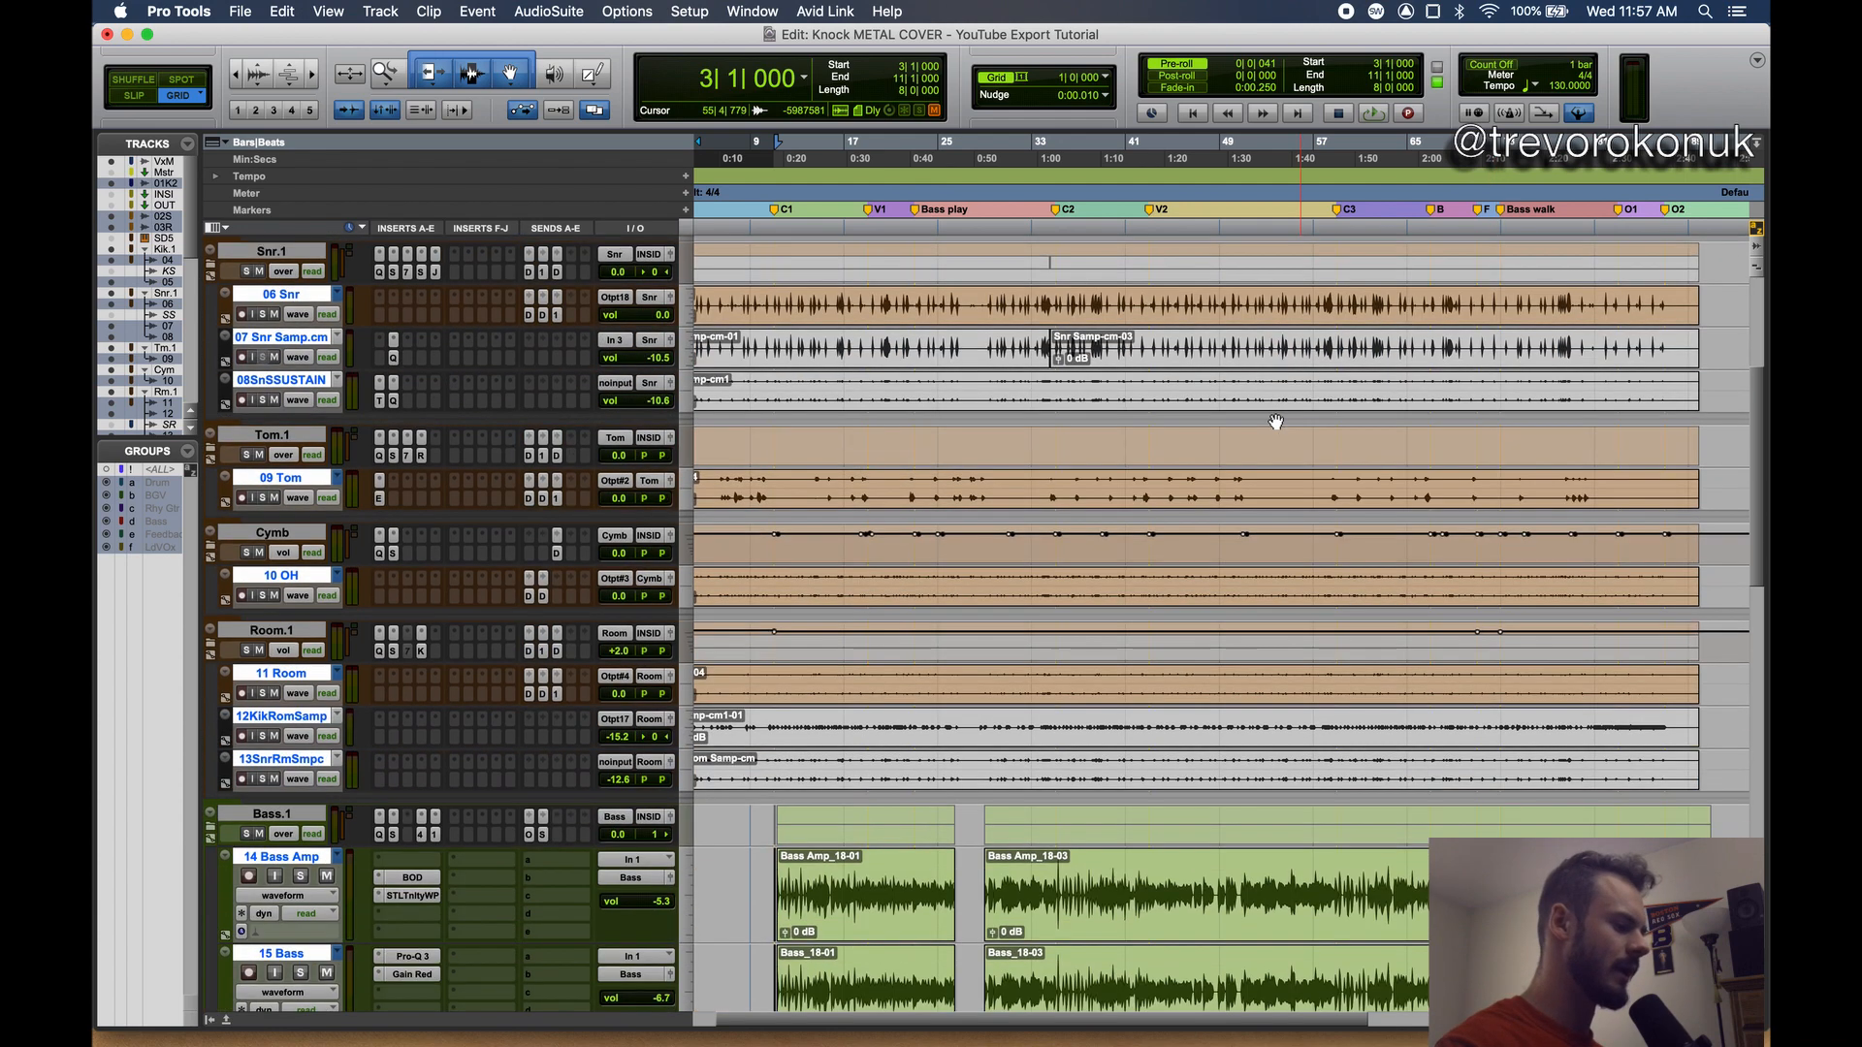
scroll(1276, 422, down, 4)
scroll(1277, 421, up, 9)
click(1641, 353)
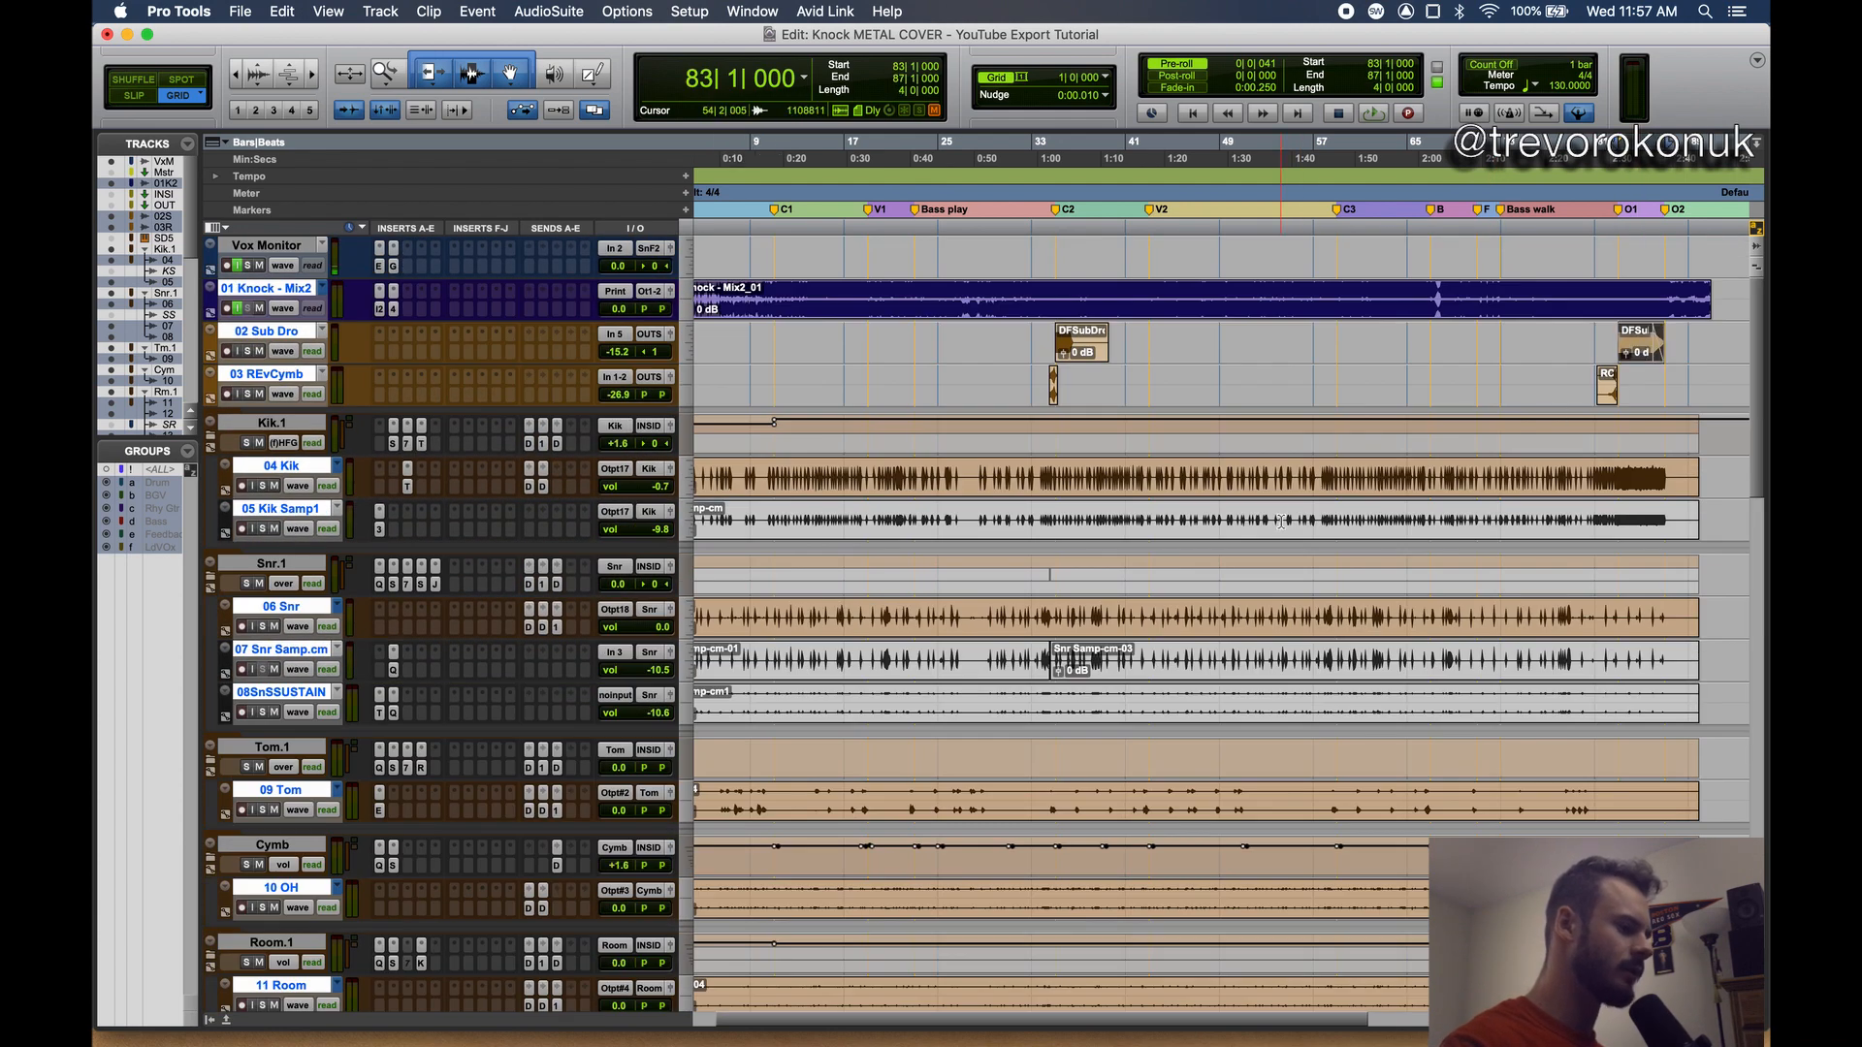
- Apply batch fades with 8 ms crossfades and 20 ms fade-outs to the clips on all numbered tracks, from bar 1 to bar 93
click(1700, 306)
drag(1731, 302, 243, 1045)
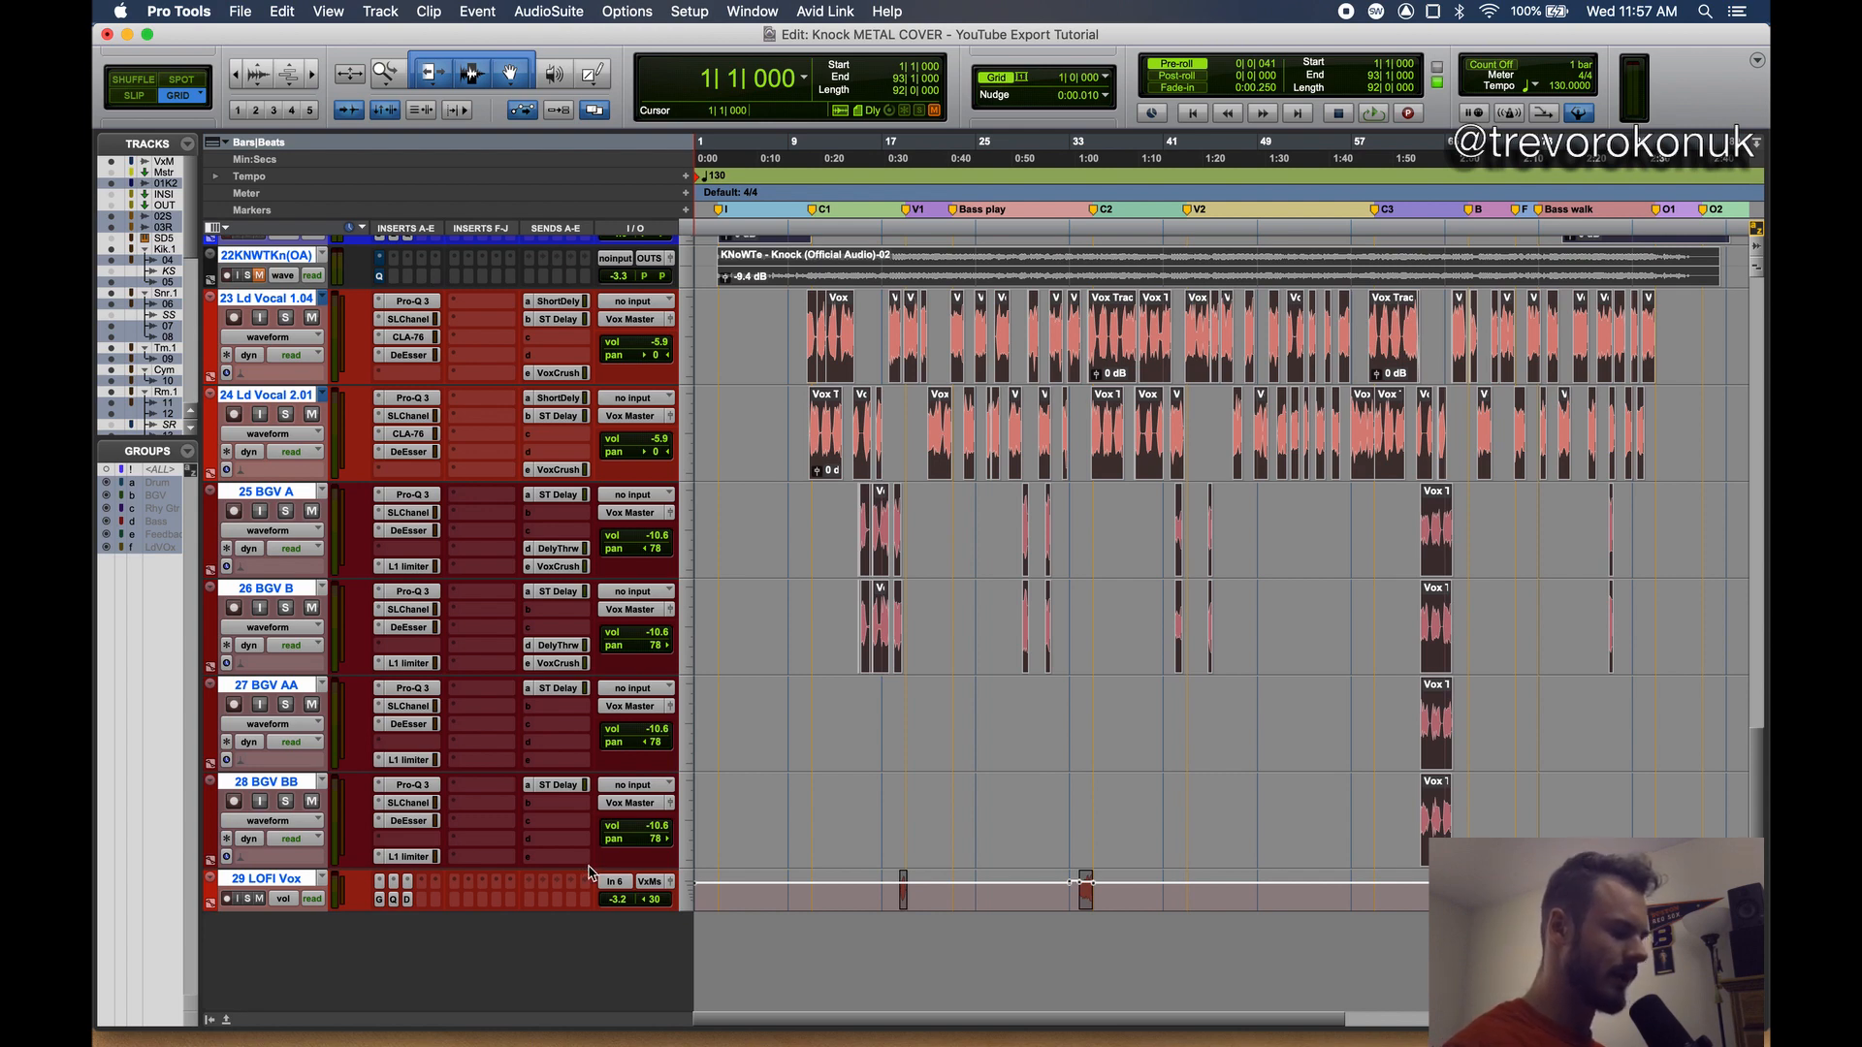
key(super+f)
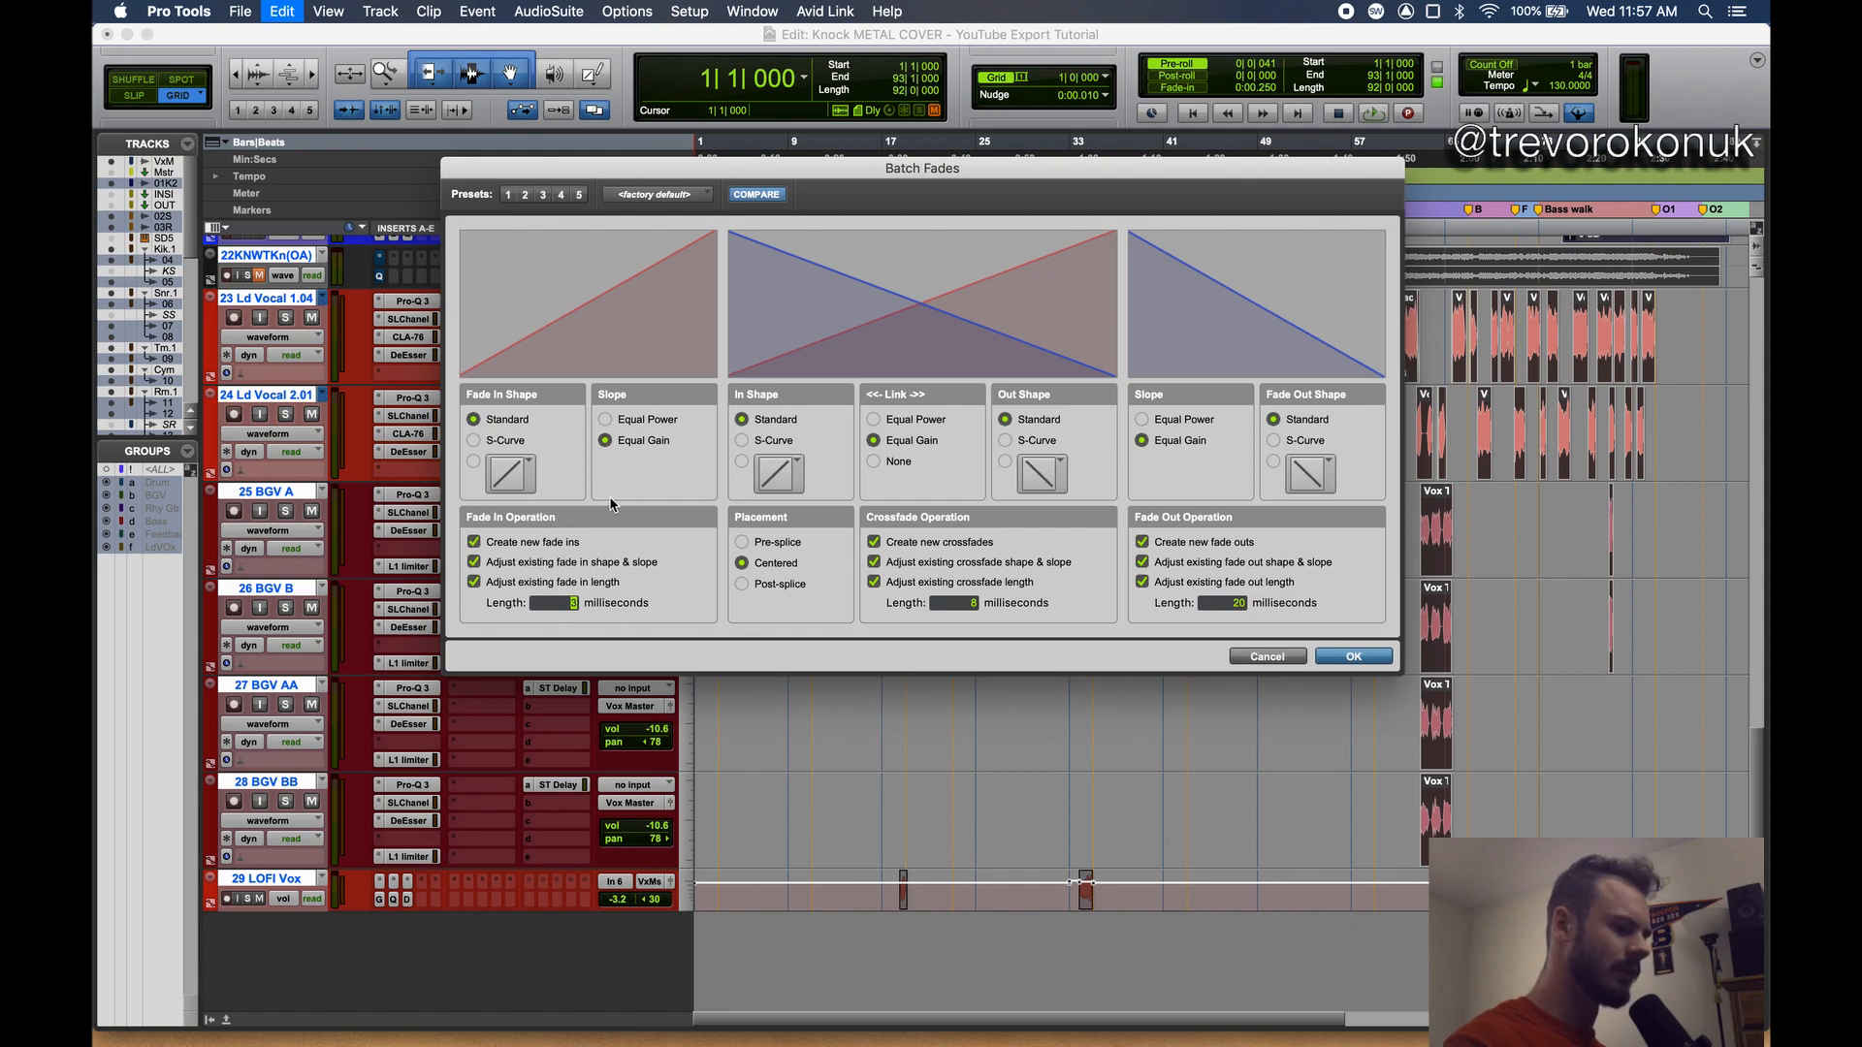
click(1338, 658)
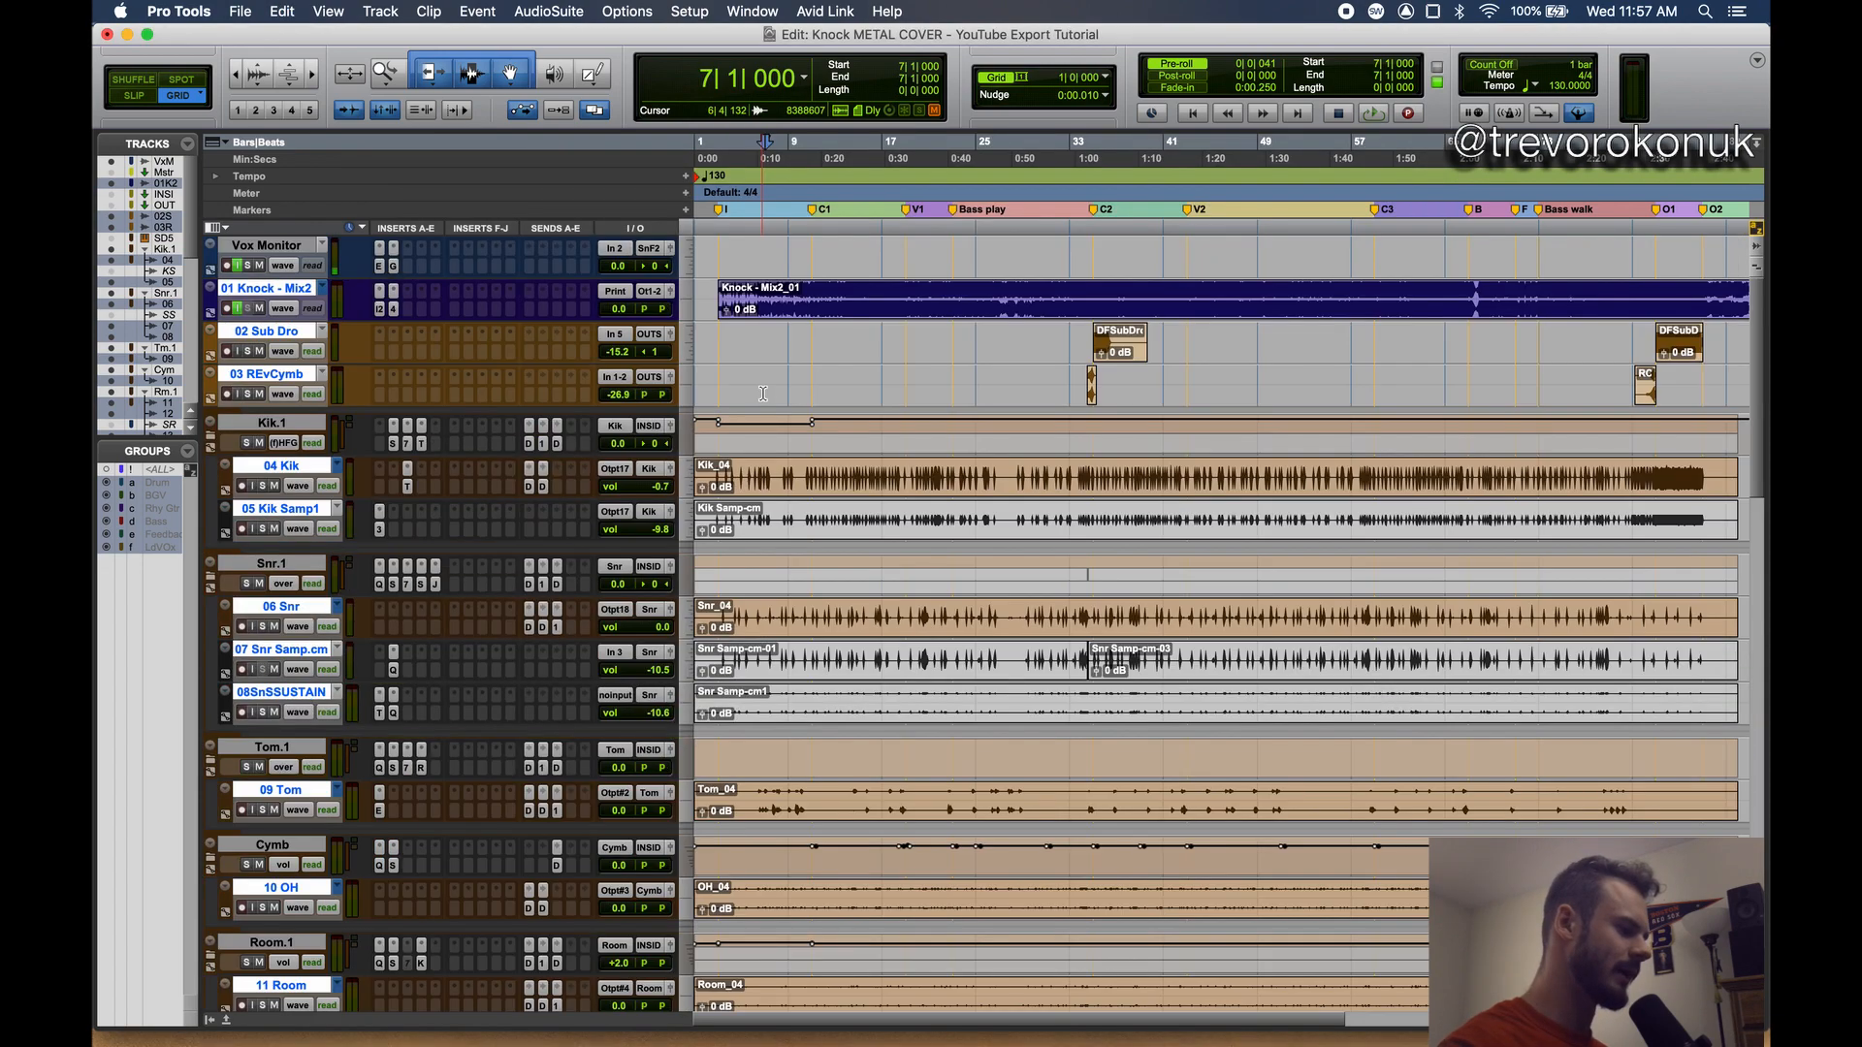
- Select the timeline range from the session start to bar 92 across all numbered tracks and consolidate the clips
click(787, 316)
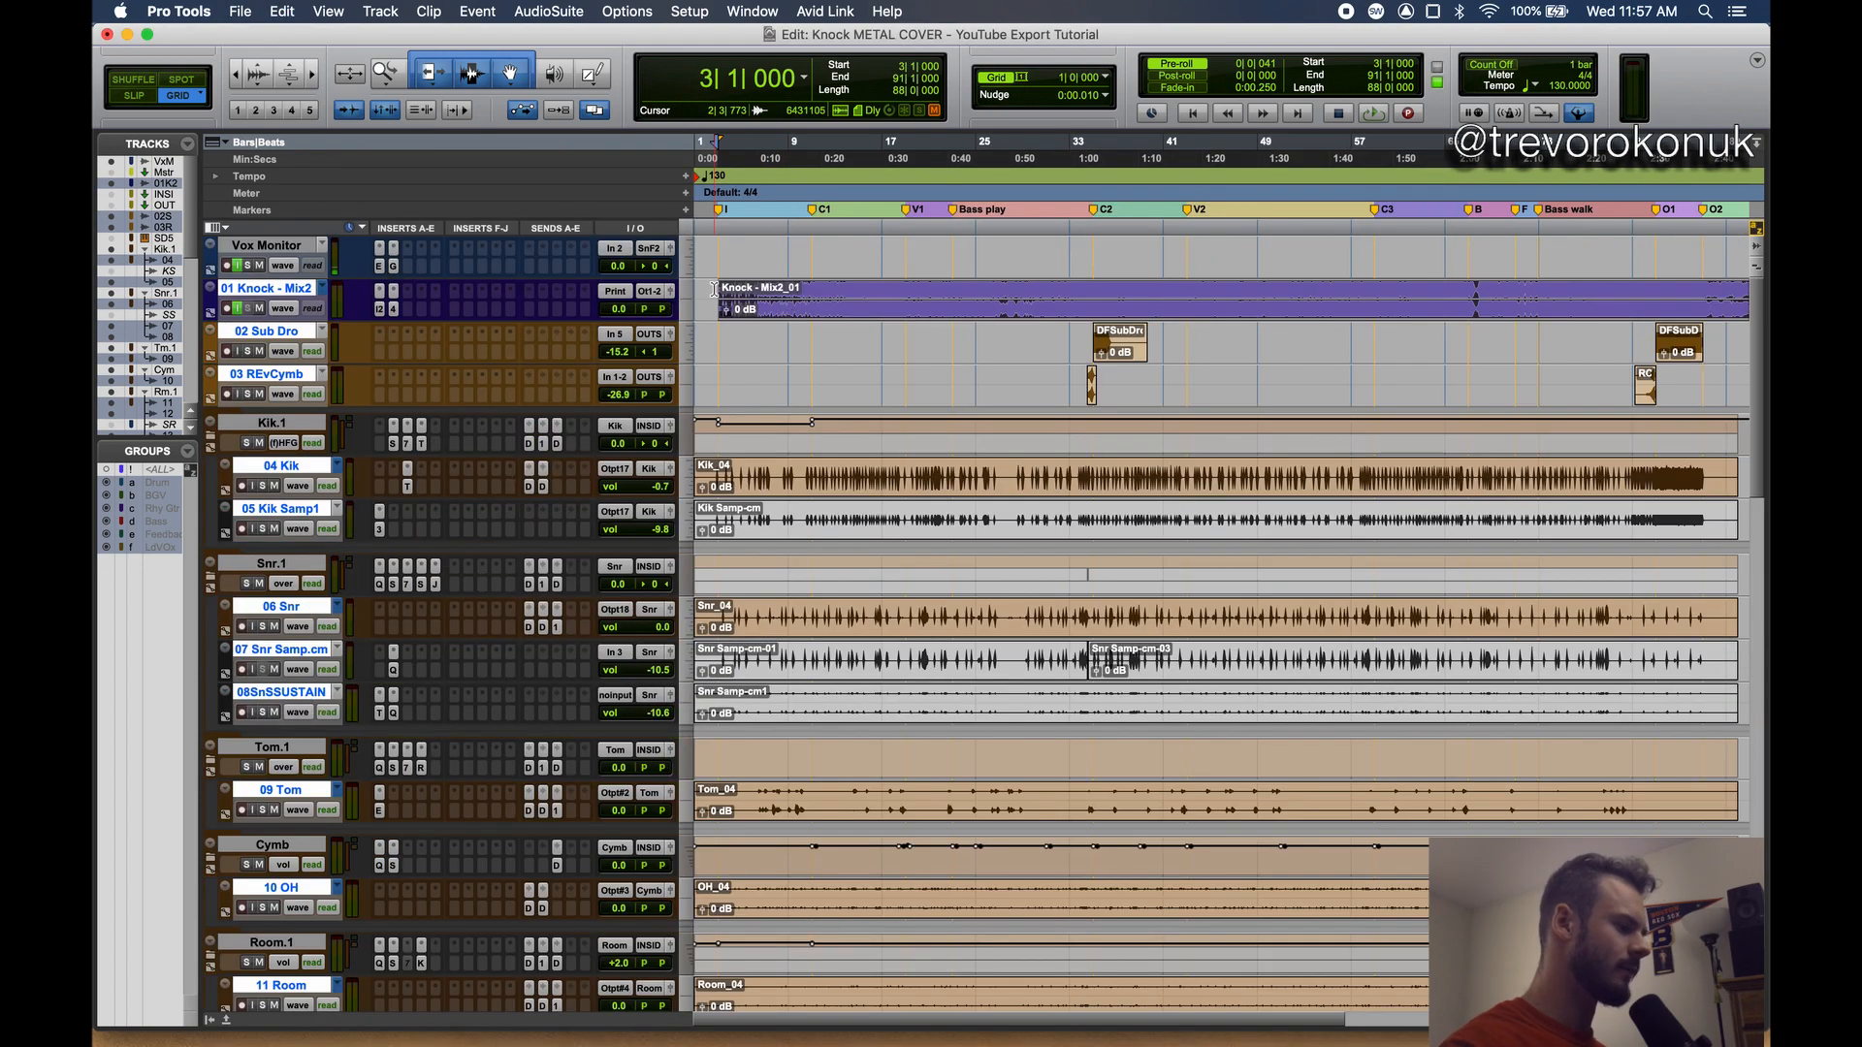
scroll(709, 283, down, 1)
scroll(707, 282, up, 1)
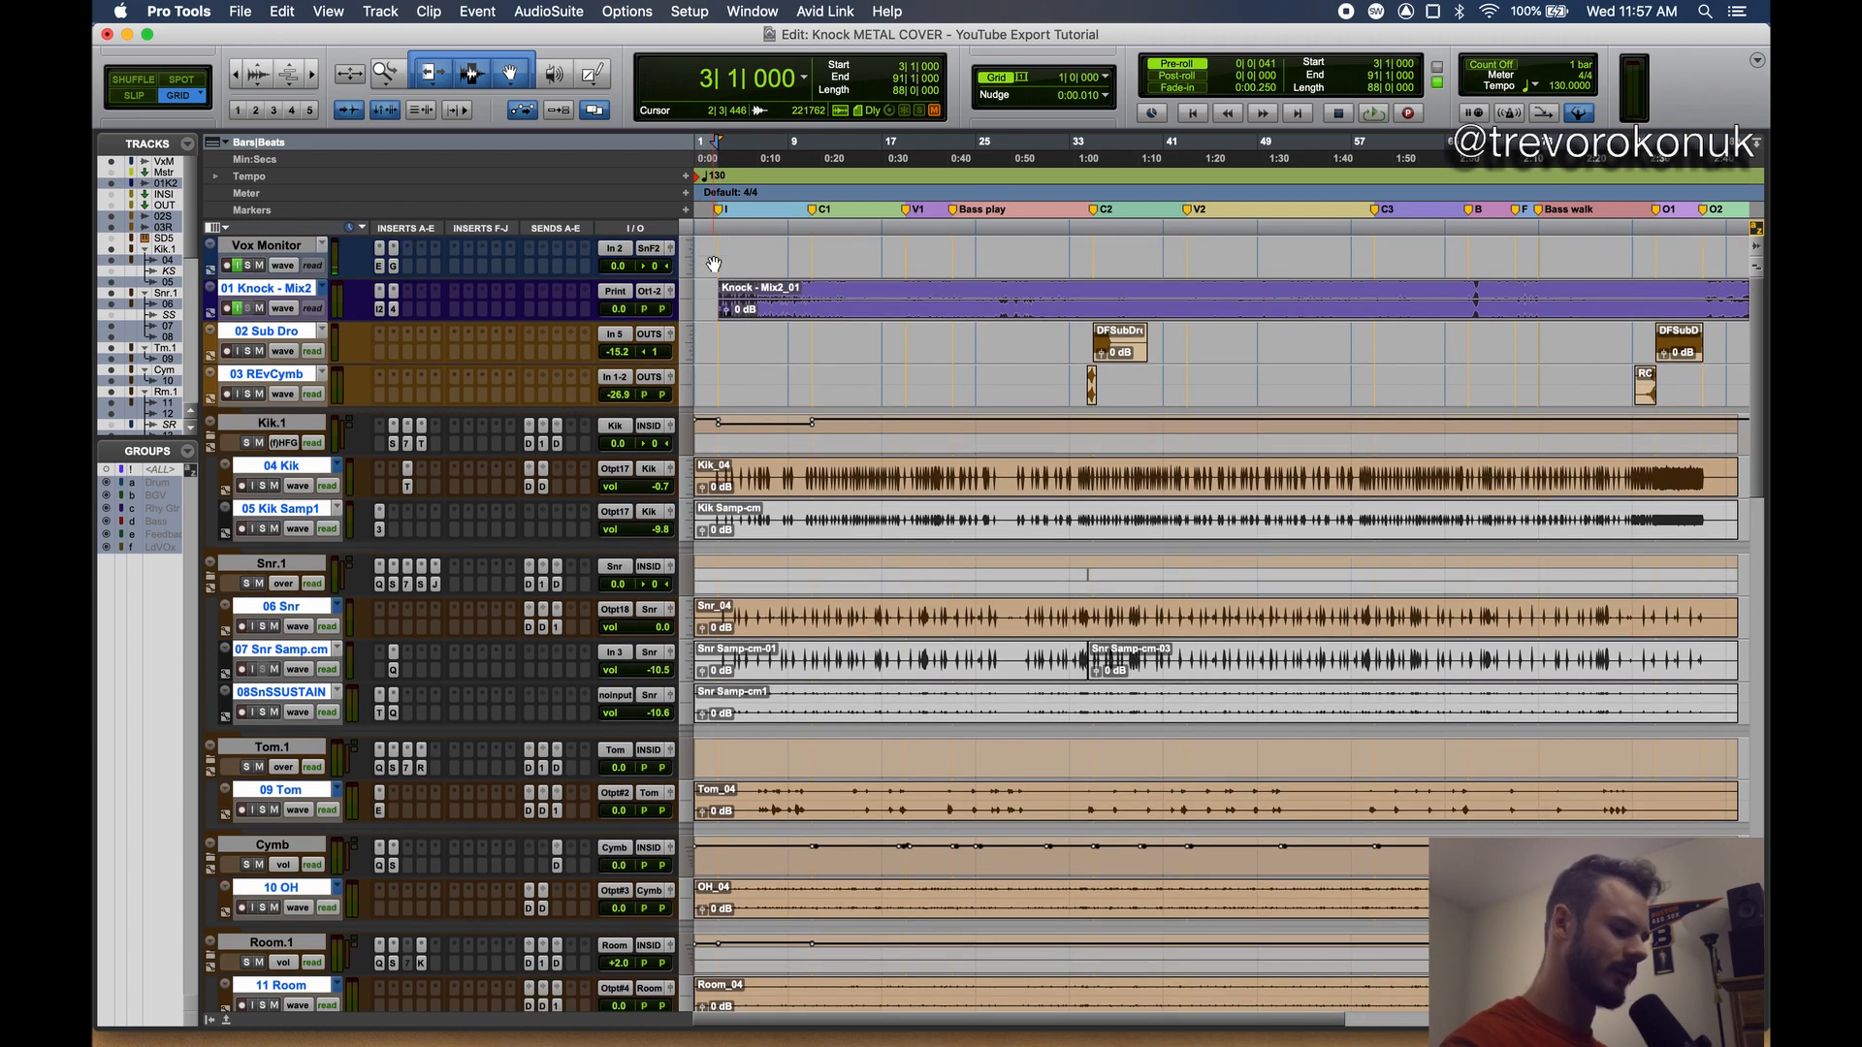
key(Return)
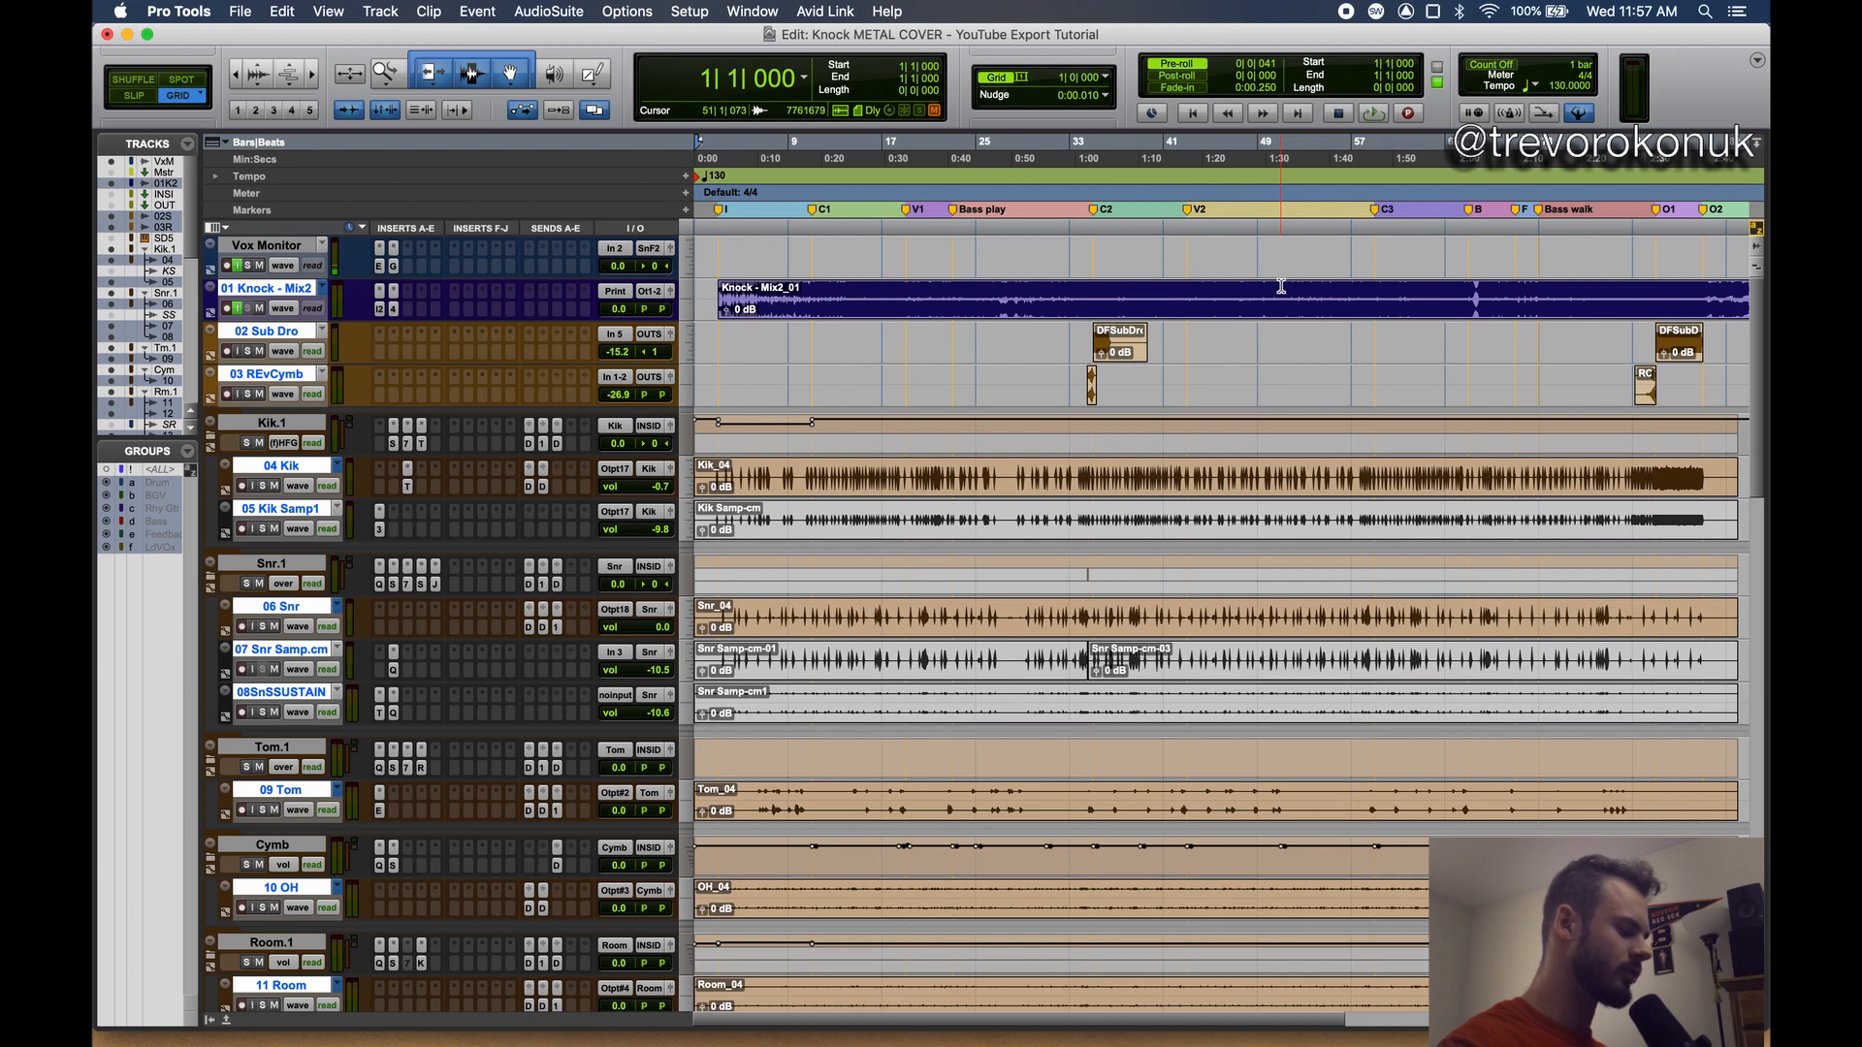
scroll(1283, 289, right, 4)
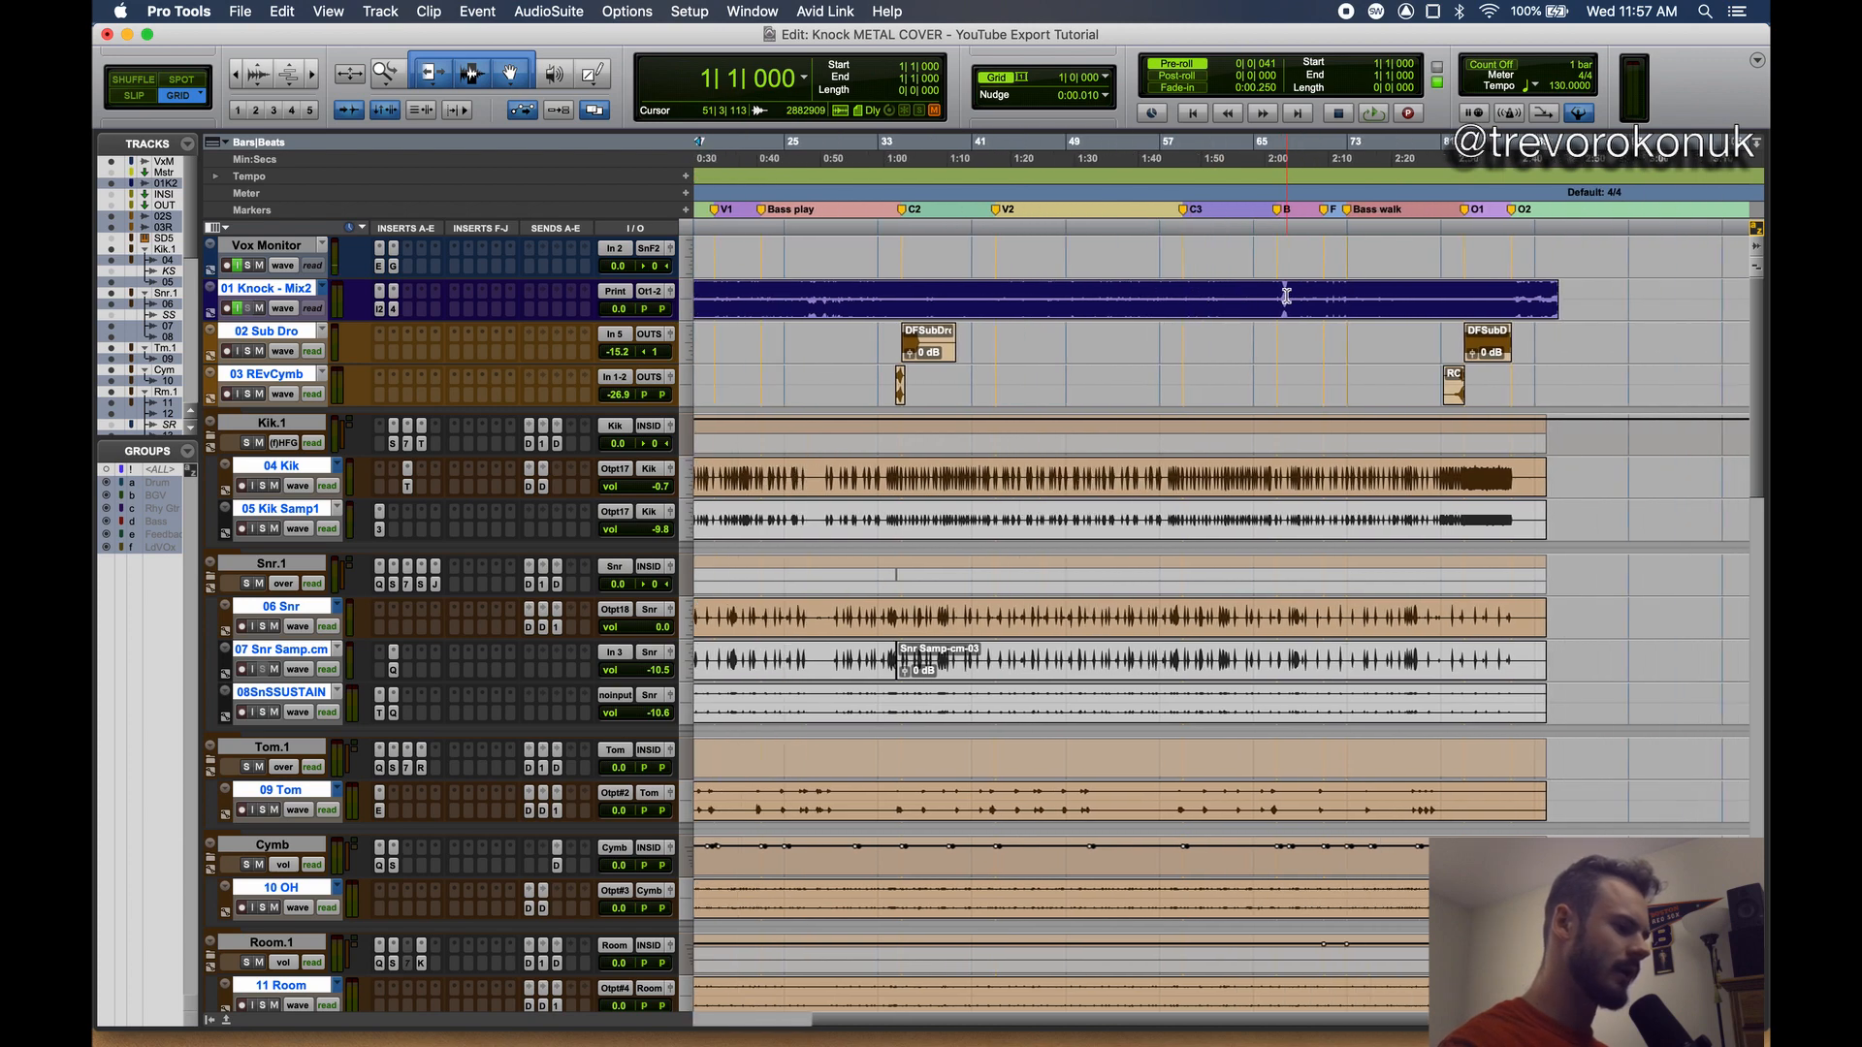
shift+click(1569, 289)
scroll(1569, 289, down, 15)
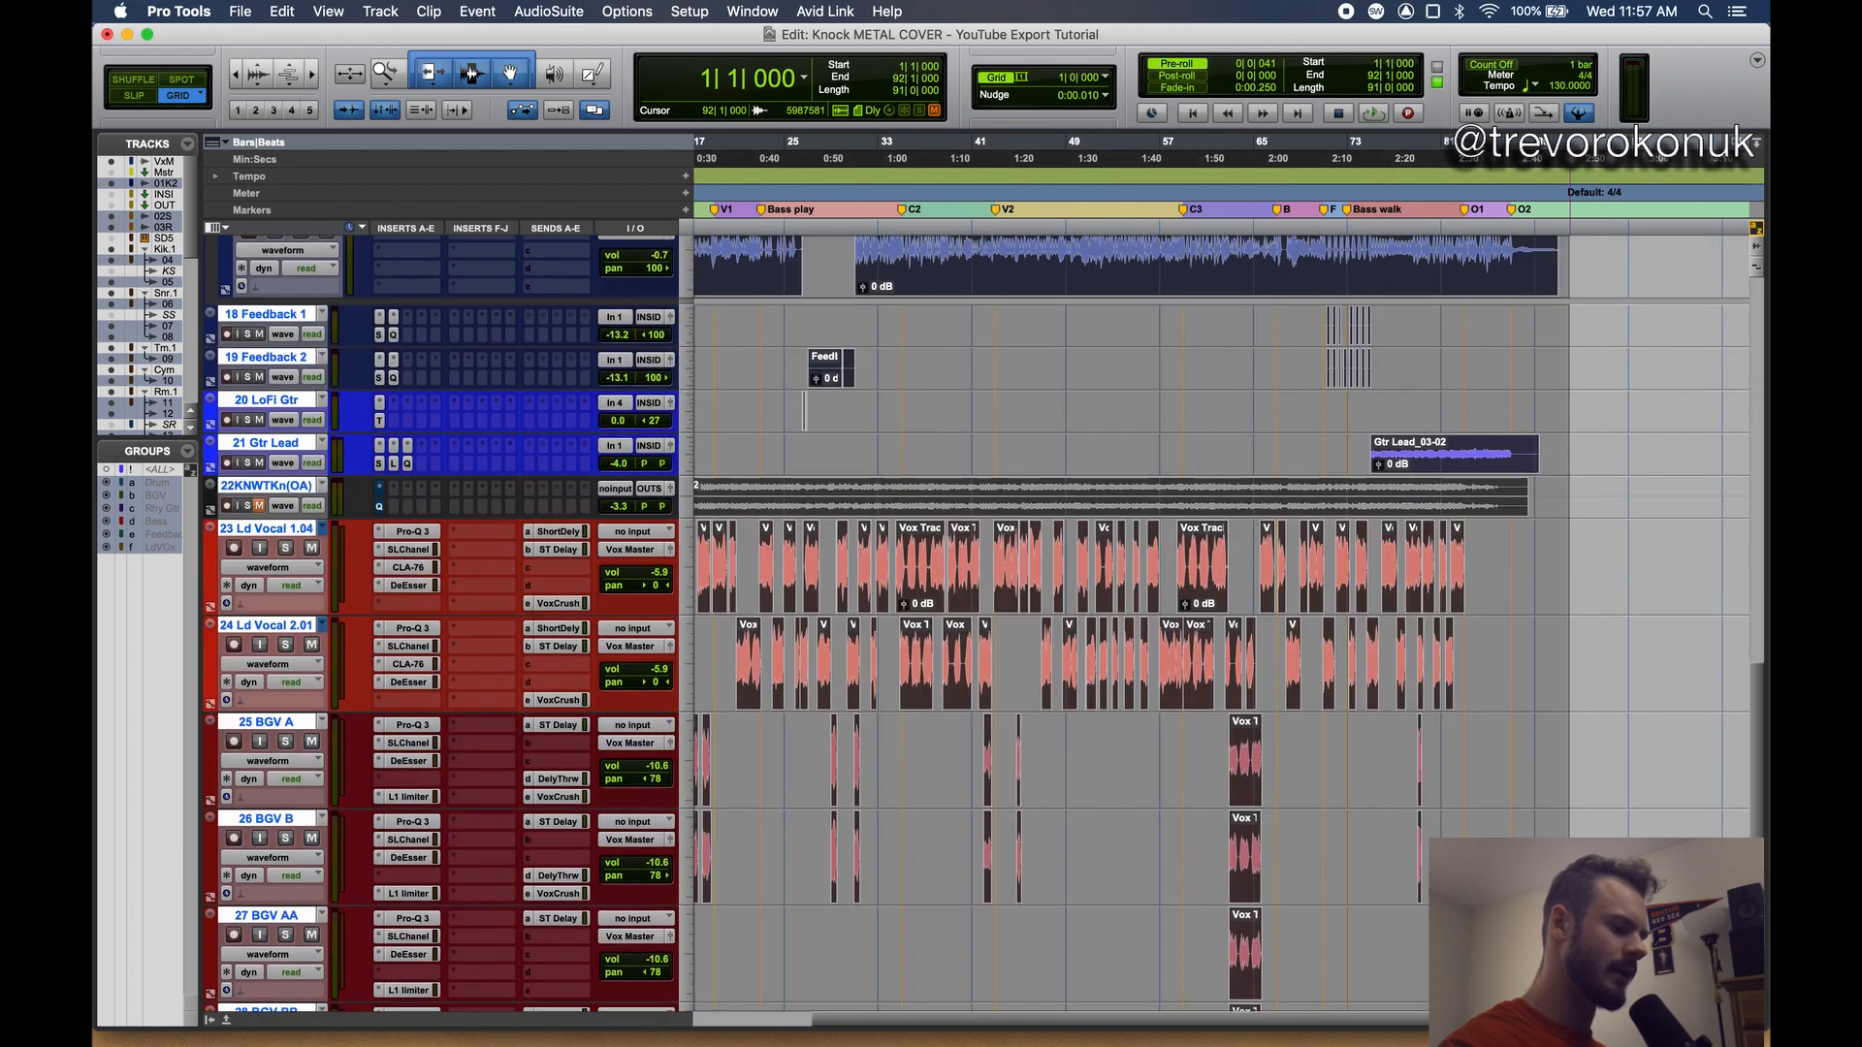
scroll(1067, 621, down, 5)
drag(1570, 1008, 1557, 1009)
scroll(1443, 762, up, 20)
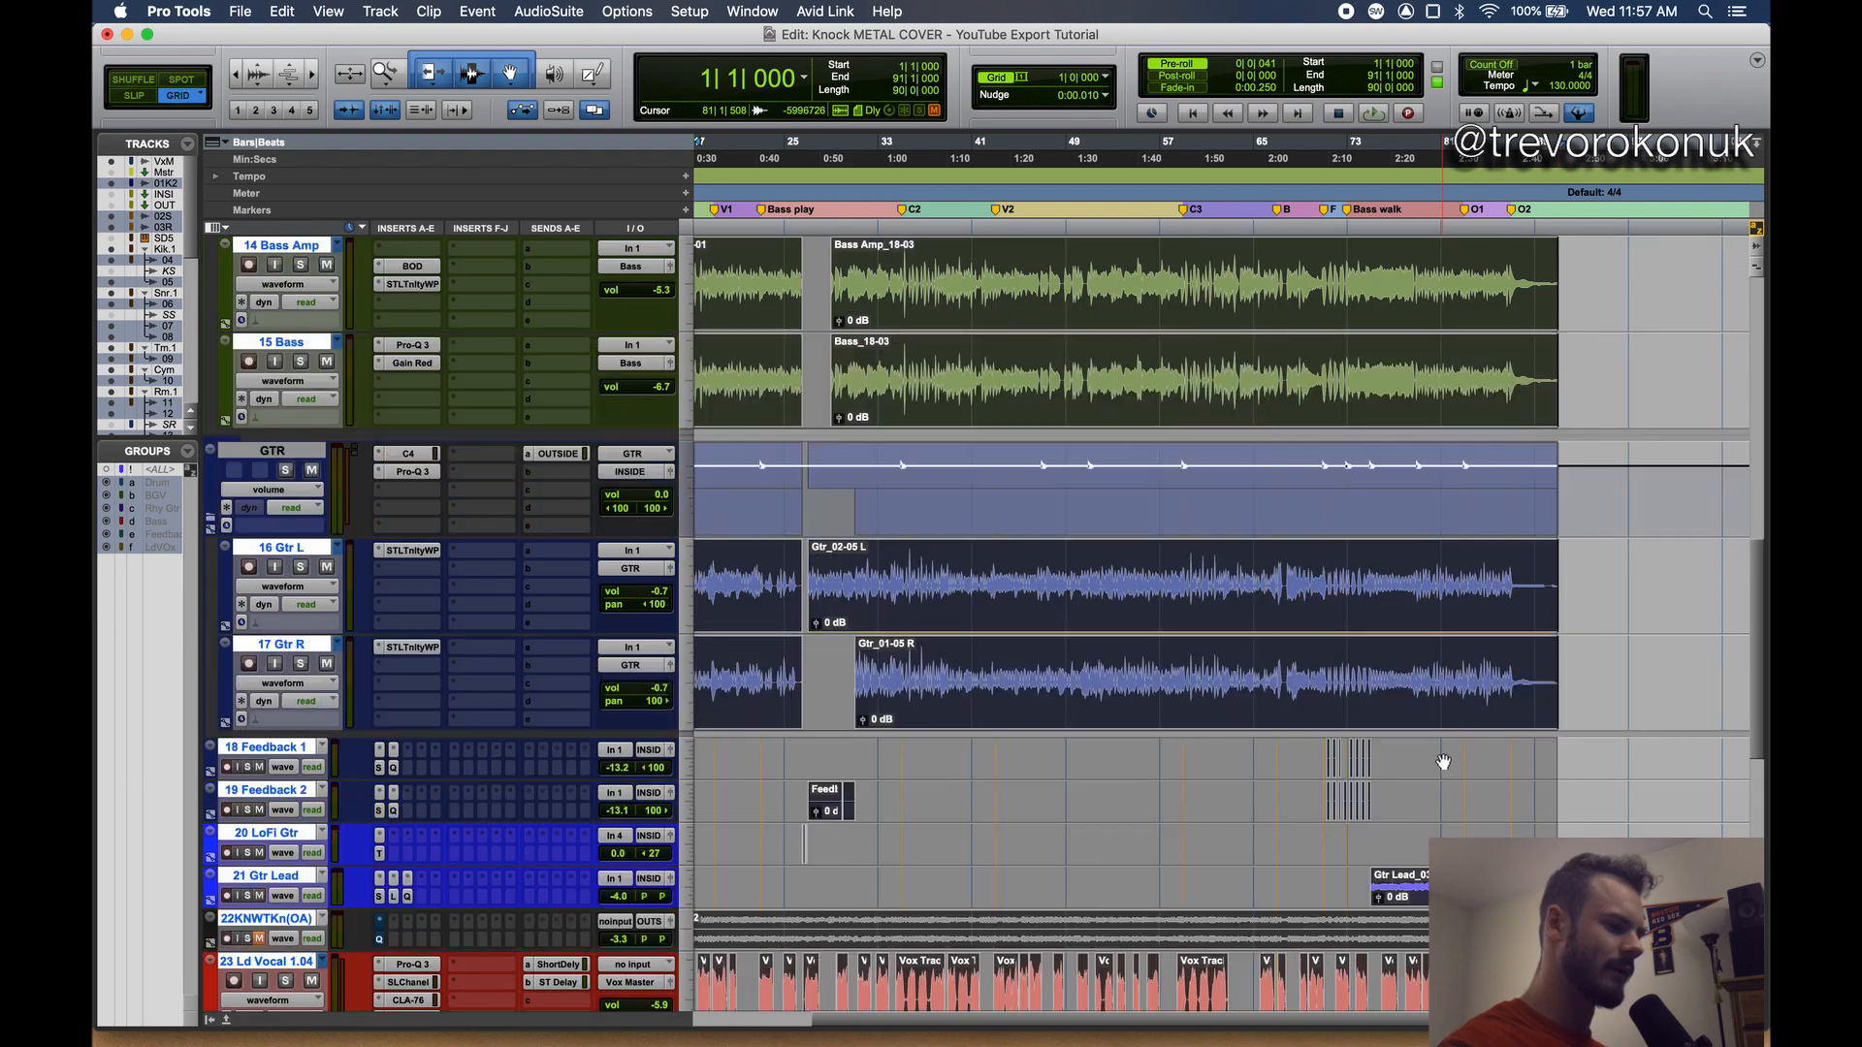
scroll(1443, 763, down, 5)
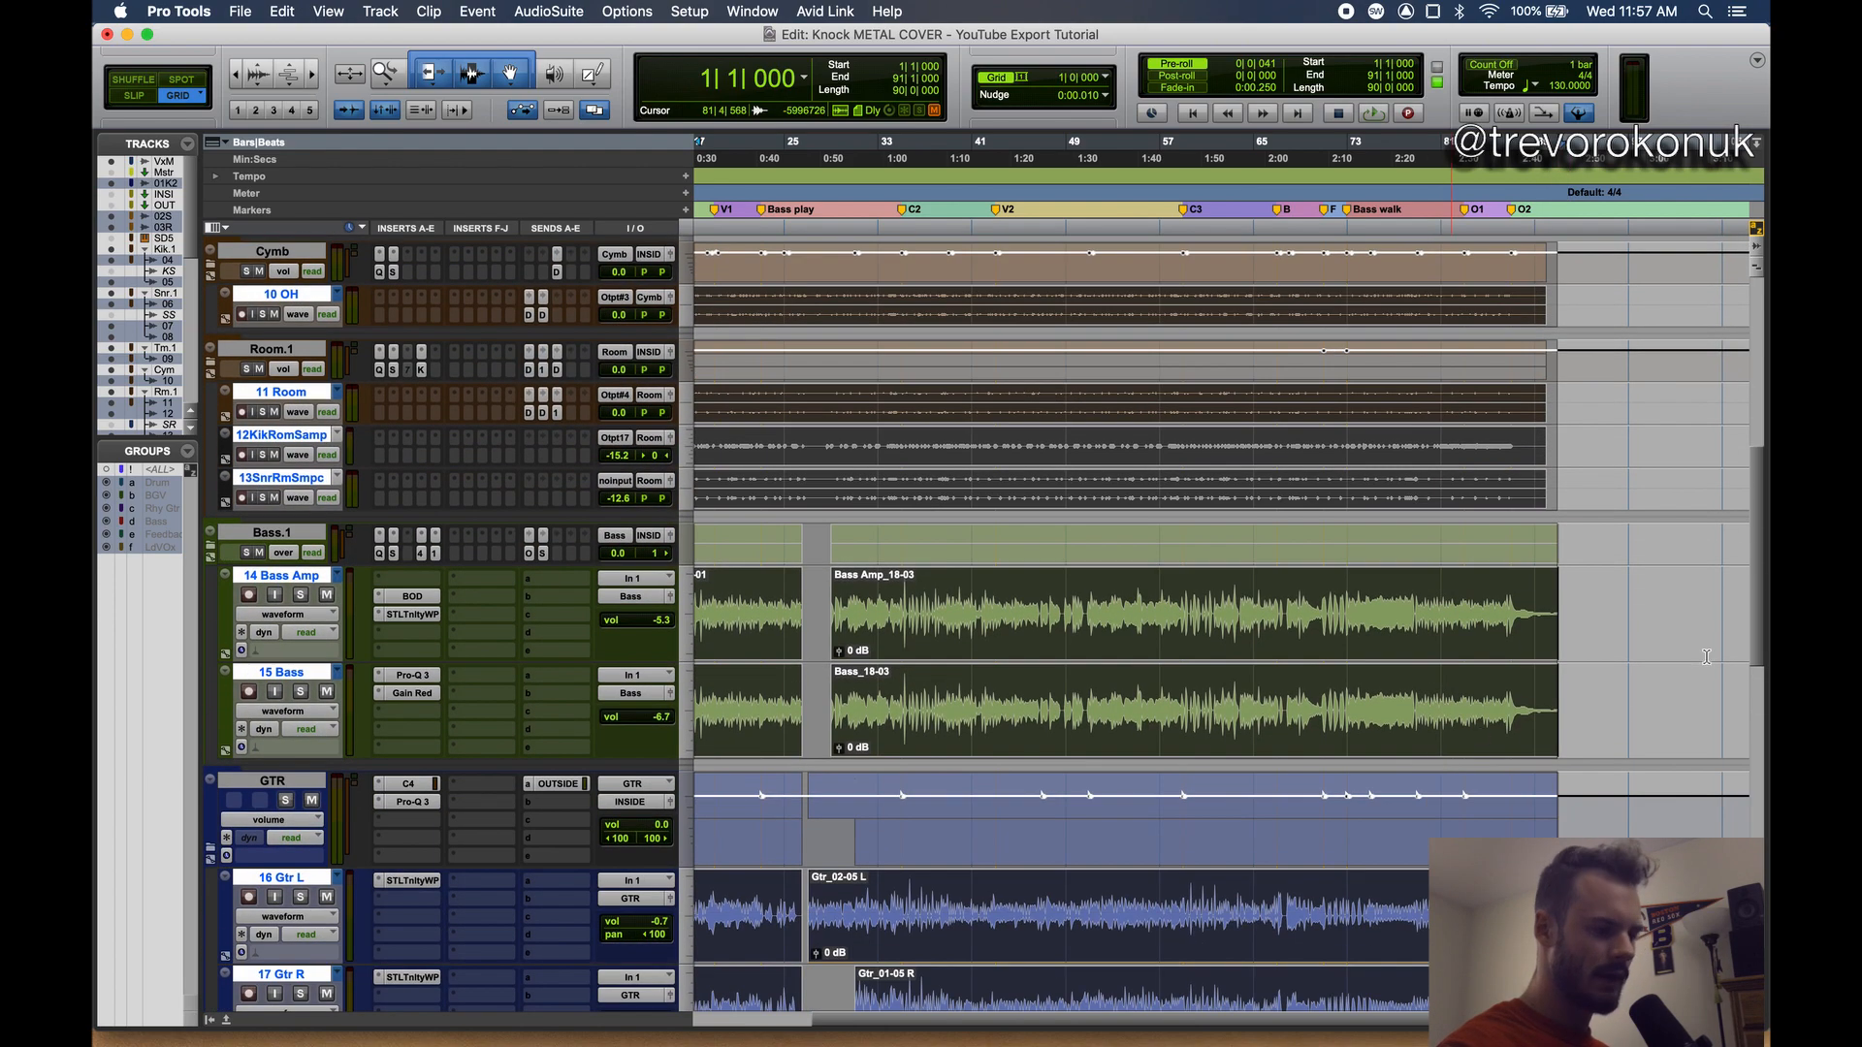
shift+click(1568, 599)
scroll(1364, 586, up, 10)
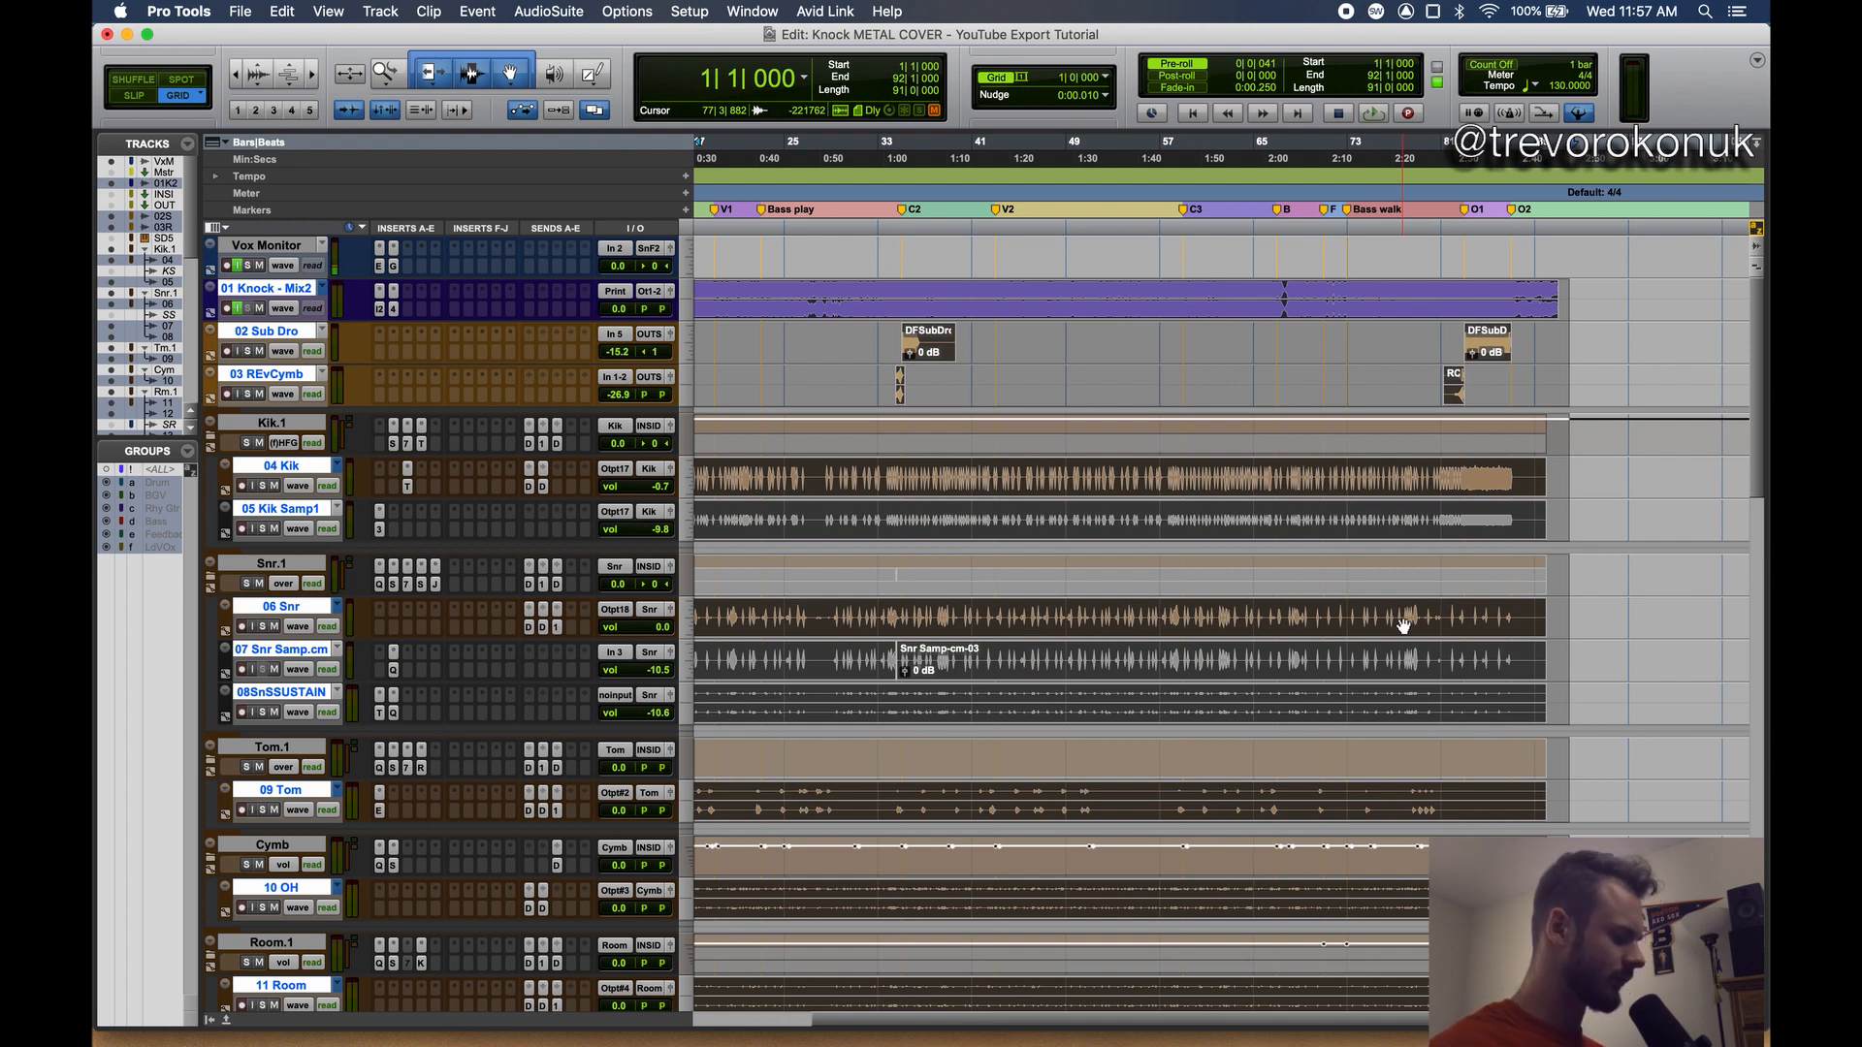
key(alt+shift+3)
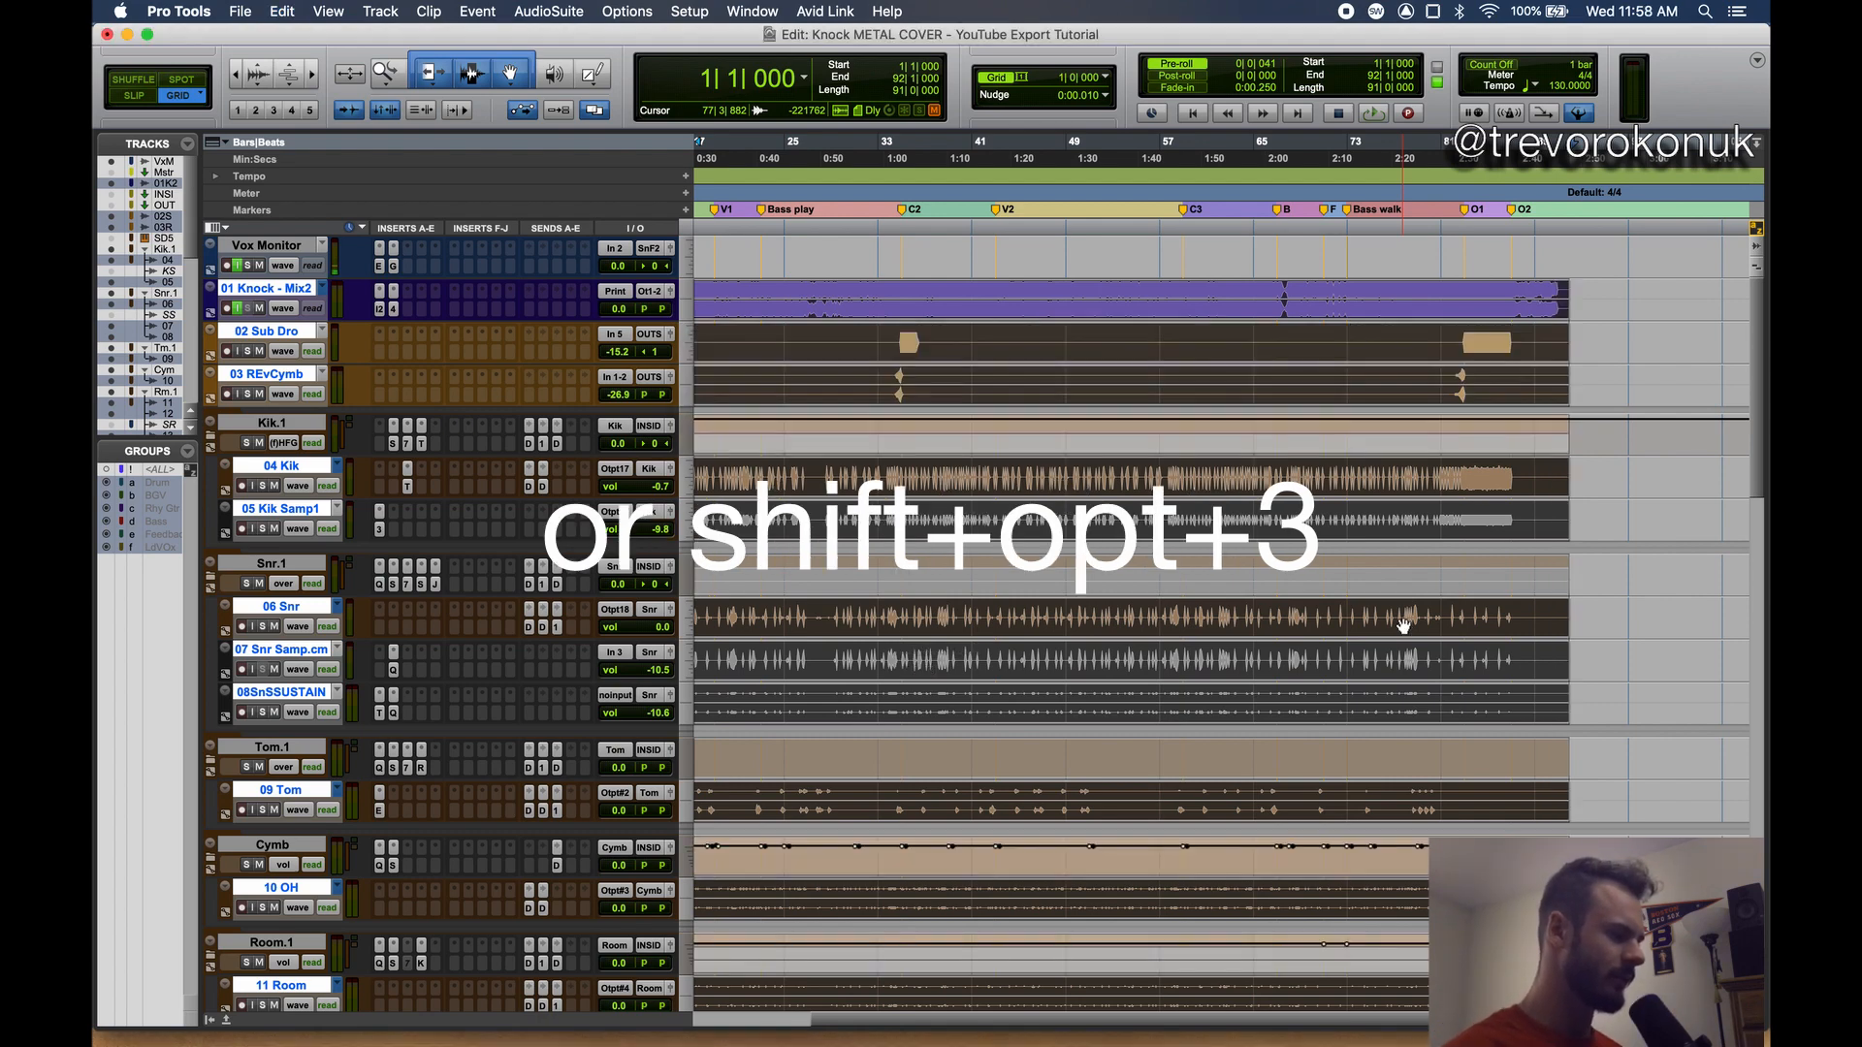
- Examine the consolidated clips on every track from 01 Knock - Mix2 to 29 LOFI Vox, checking their names and extents
scroll(1403, 625, down, 10)
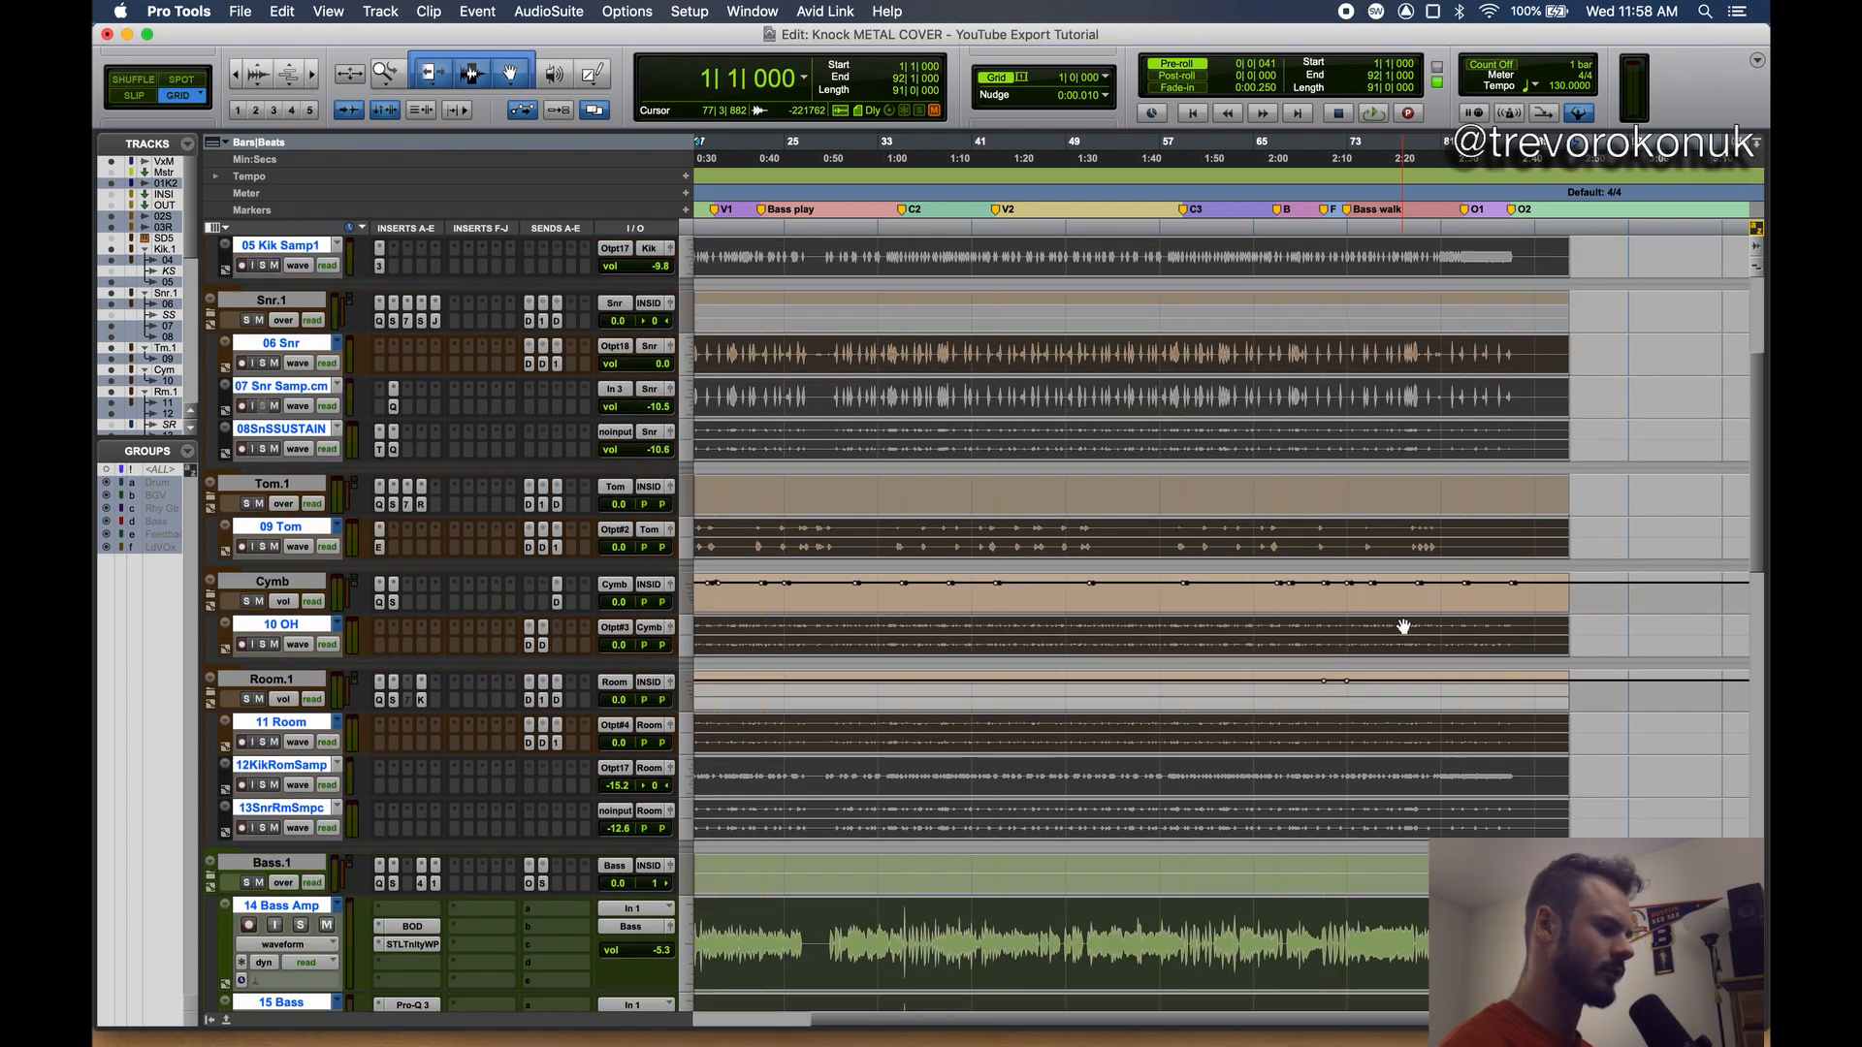
scroll(1403, 625, down, 5)
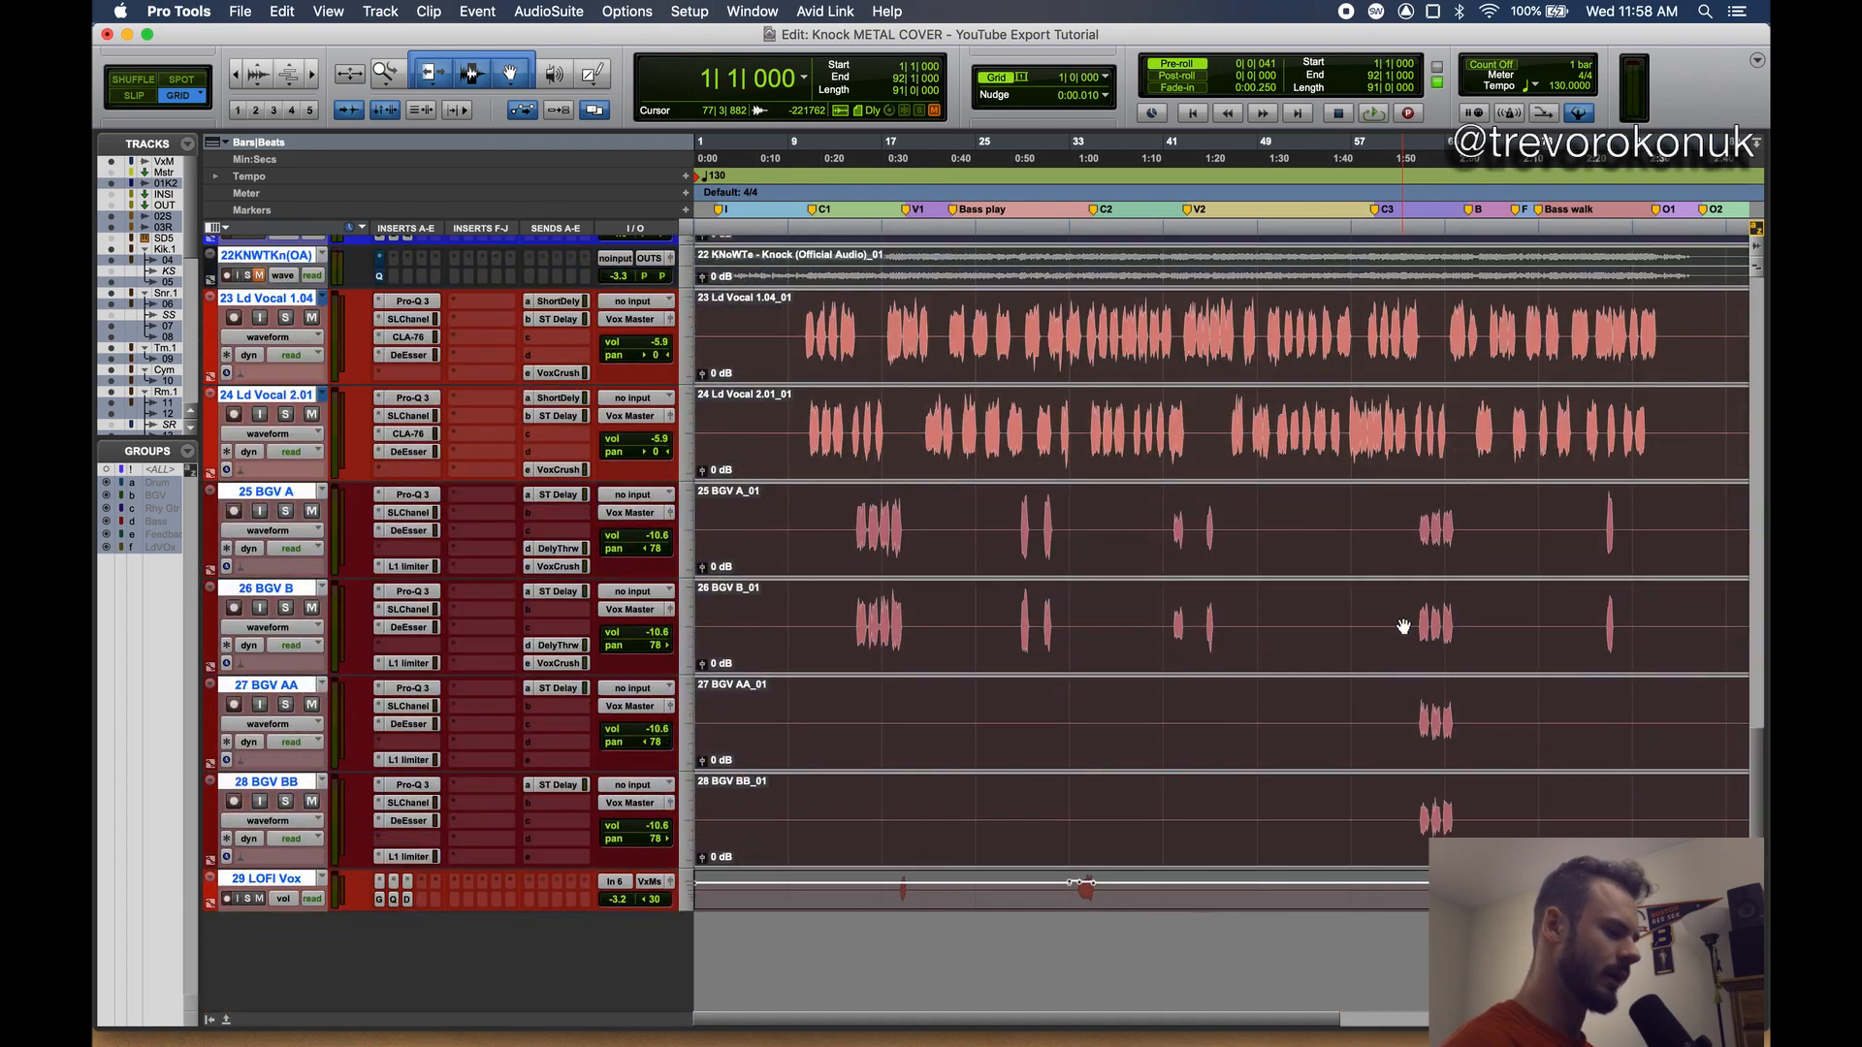
scroll(1401, 623, up, 15)
click(709, 477)
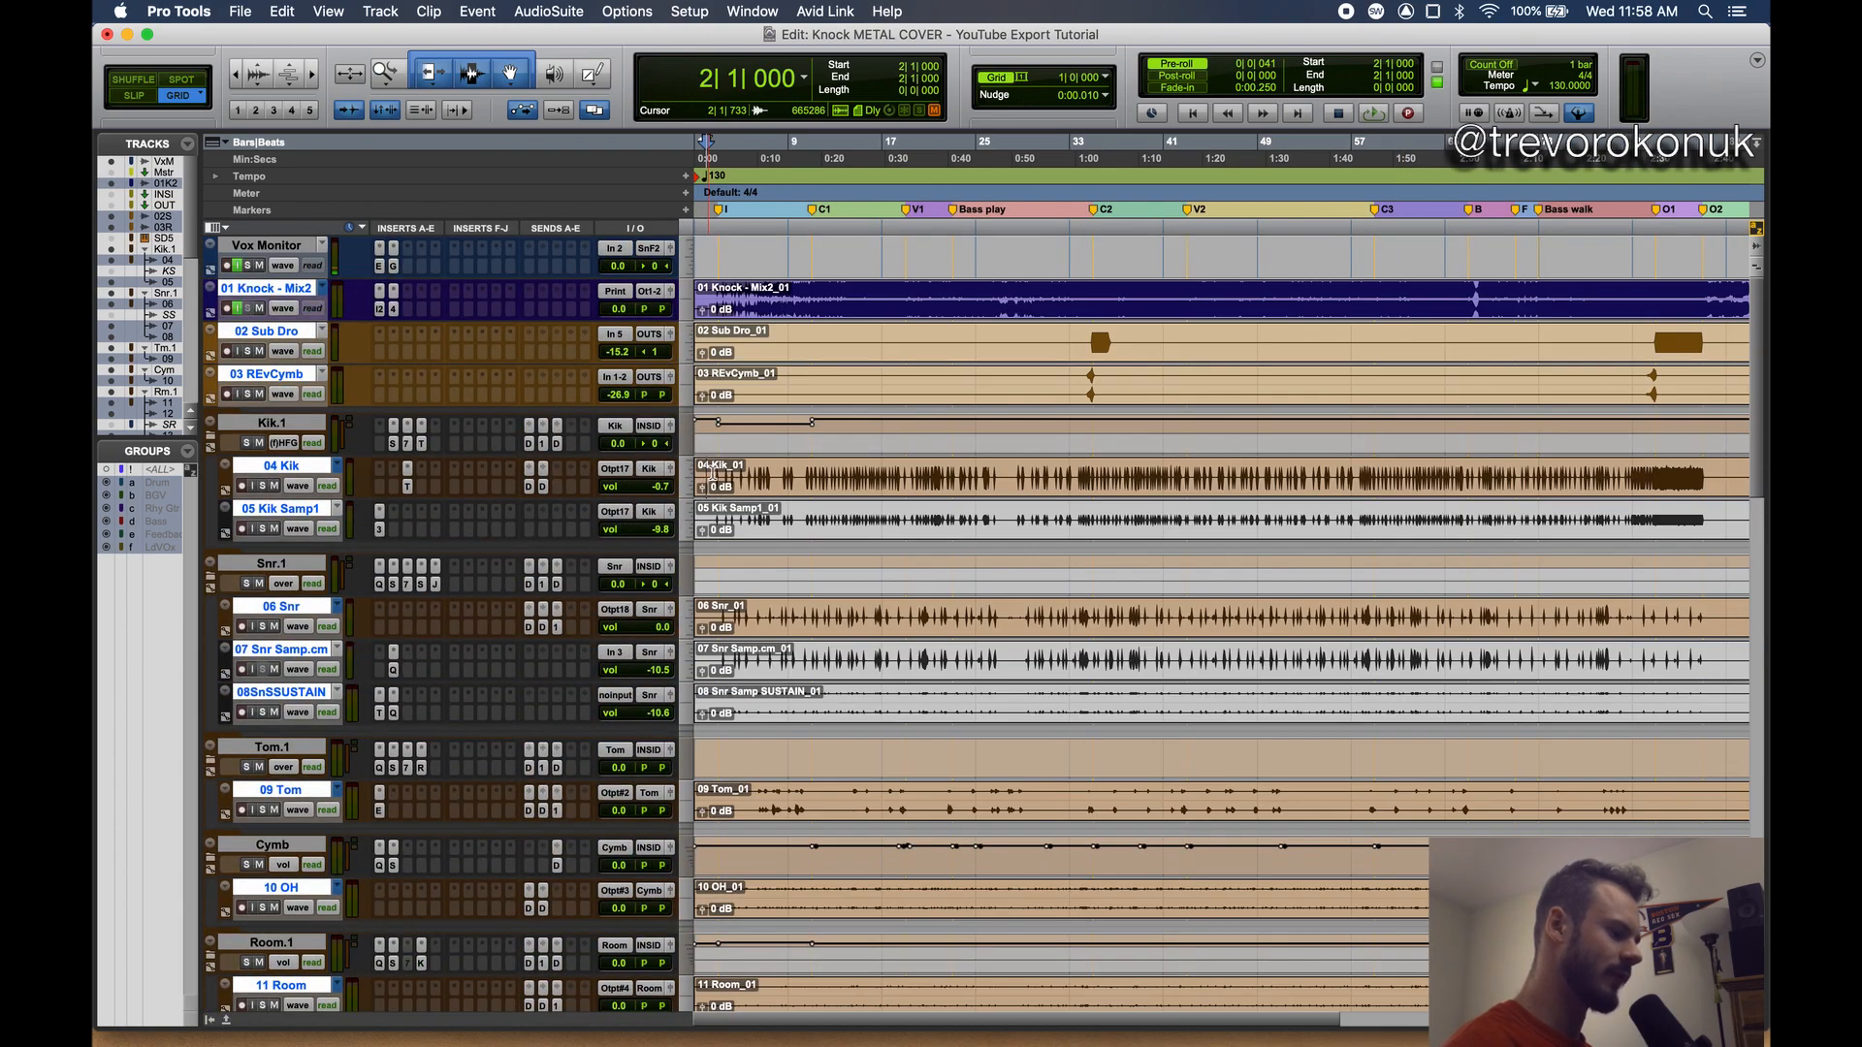
scroll(703, 521, down, 3)
scroll(704, 521, down, 10)
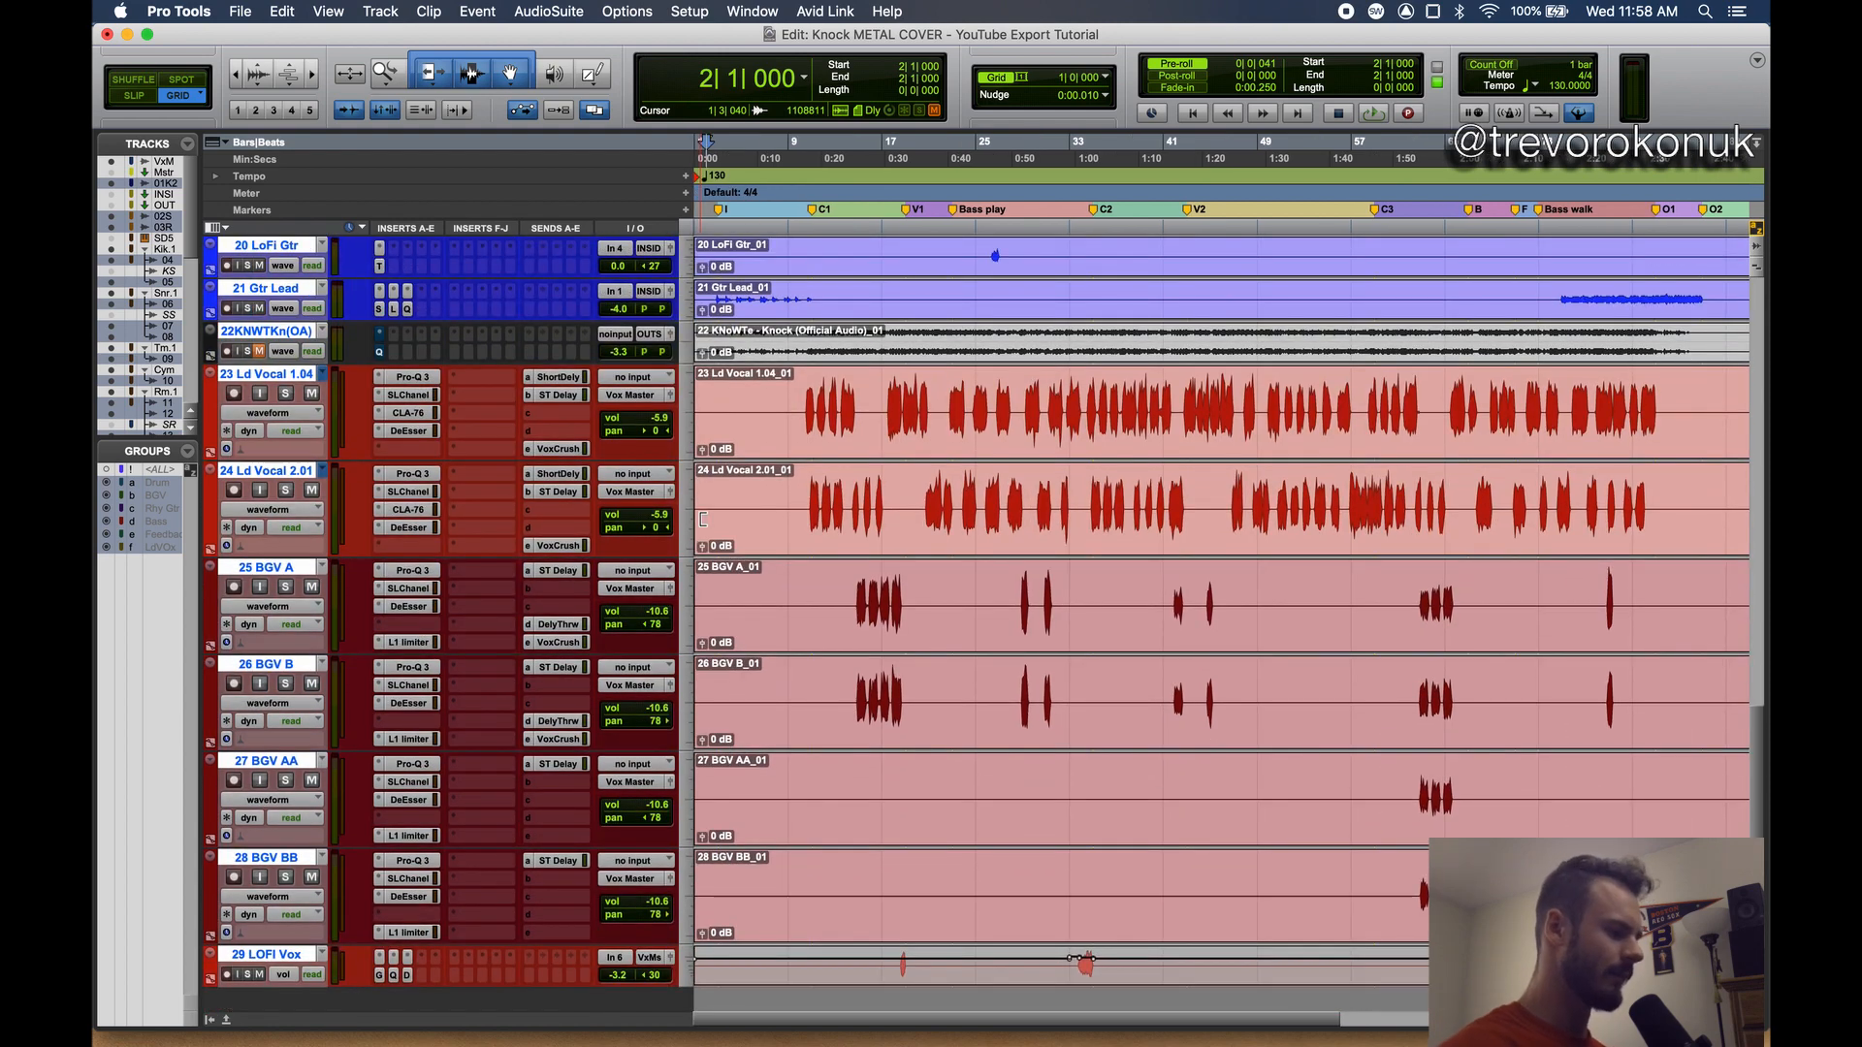
scroll(703, 521, down, 1)
scroll(703, 520, up, 15)
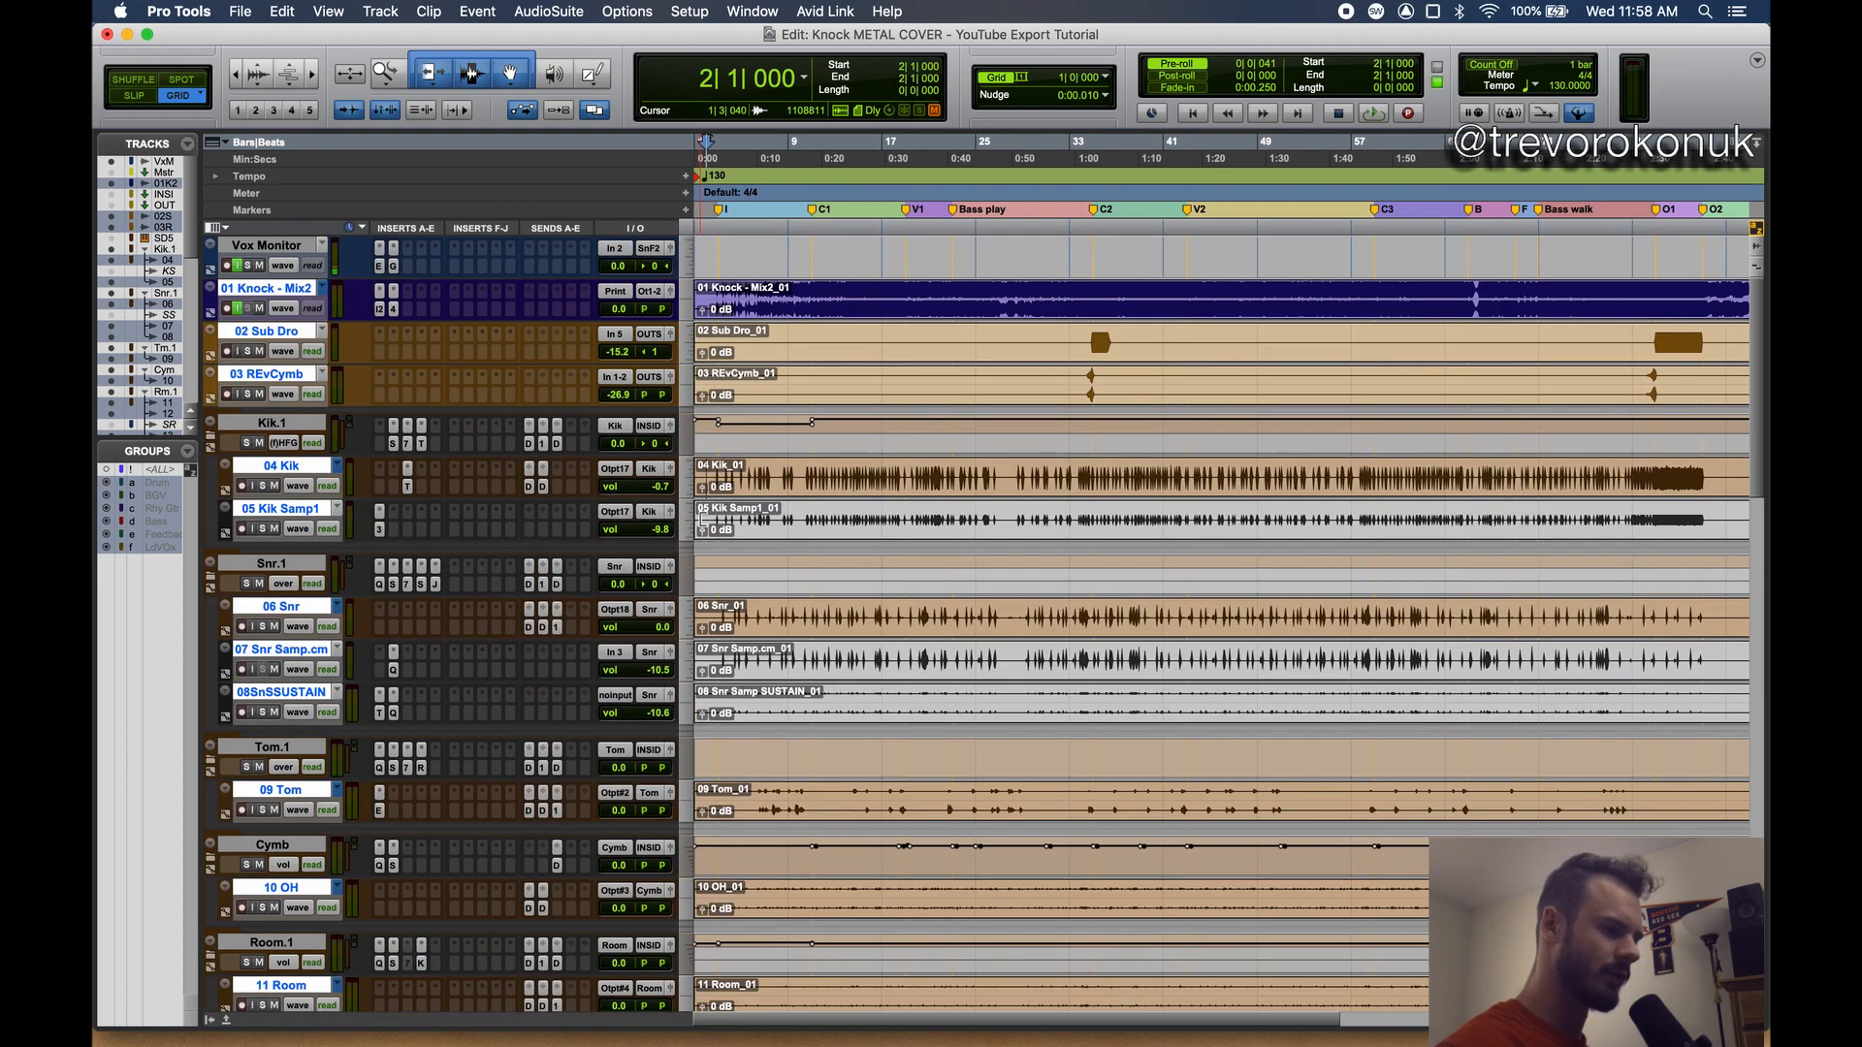
scroll(703, 520, right, 4)
scroll(703, 520, left, 4)
click(788, 376)
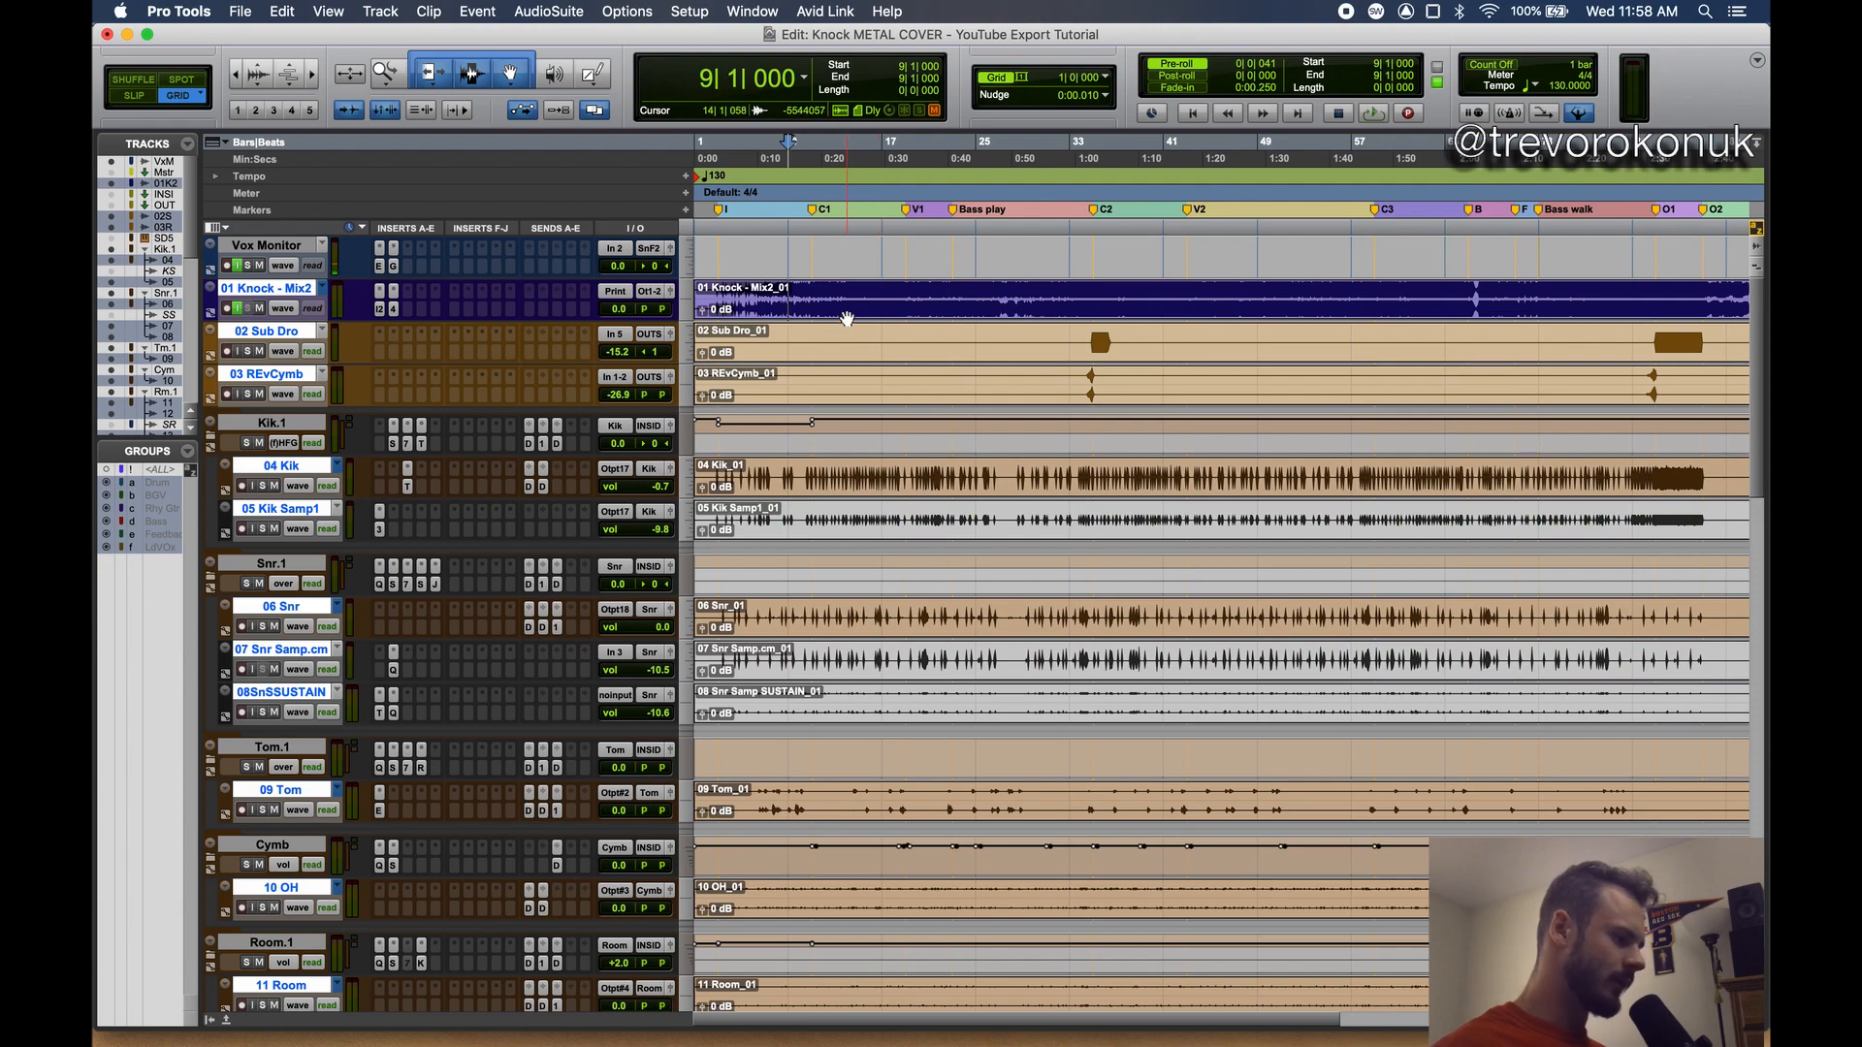
scroll(854, 311, down, 3)
scroll(855, 311, down, 10)
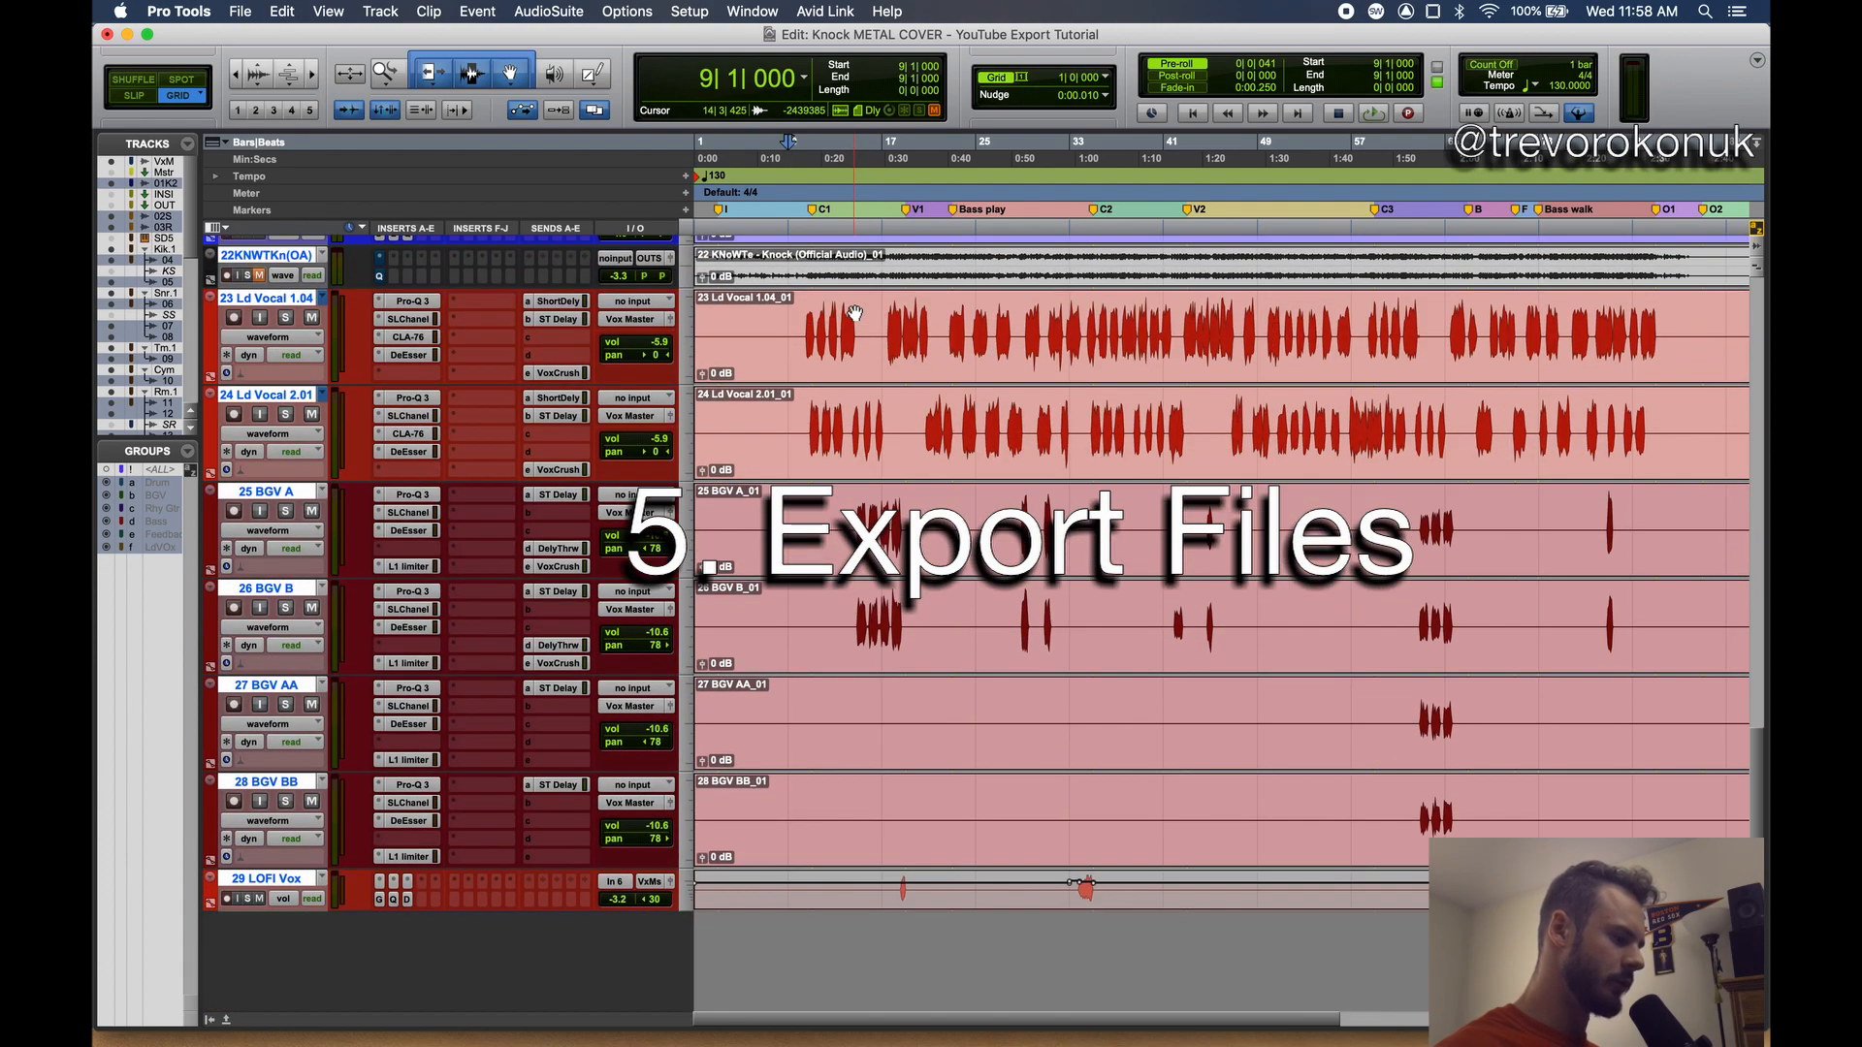
scroll(744, 866, up, 10)
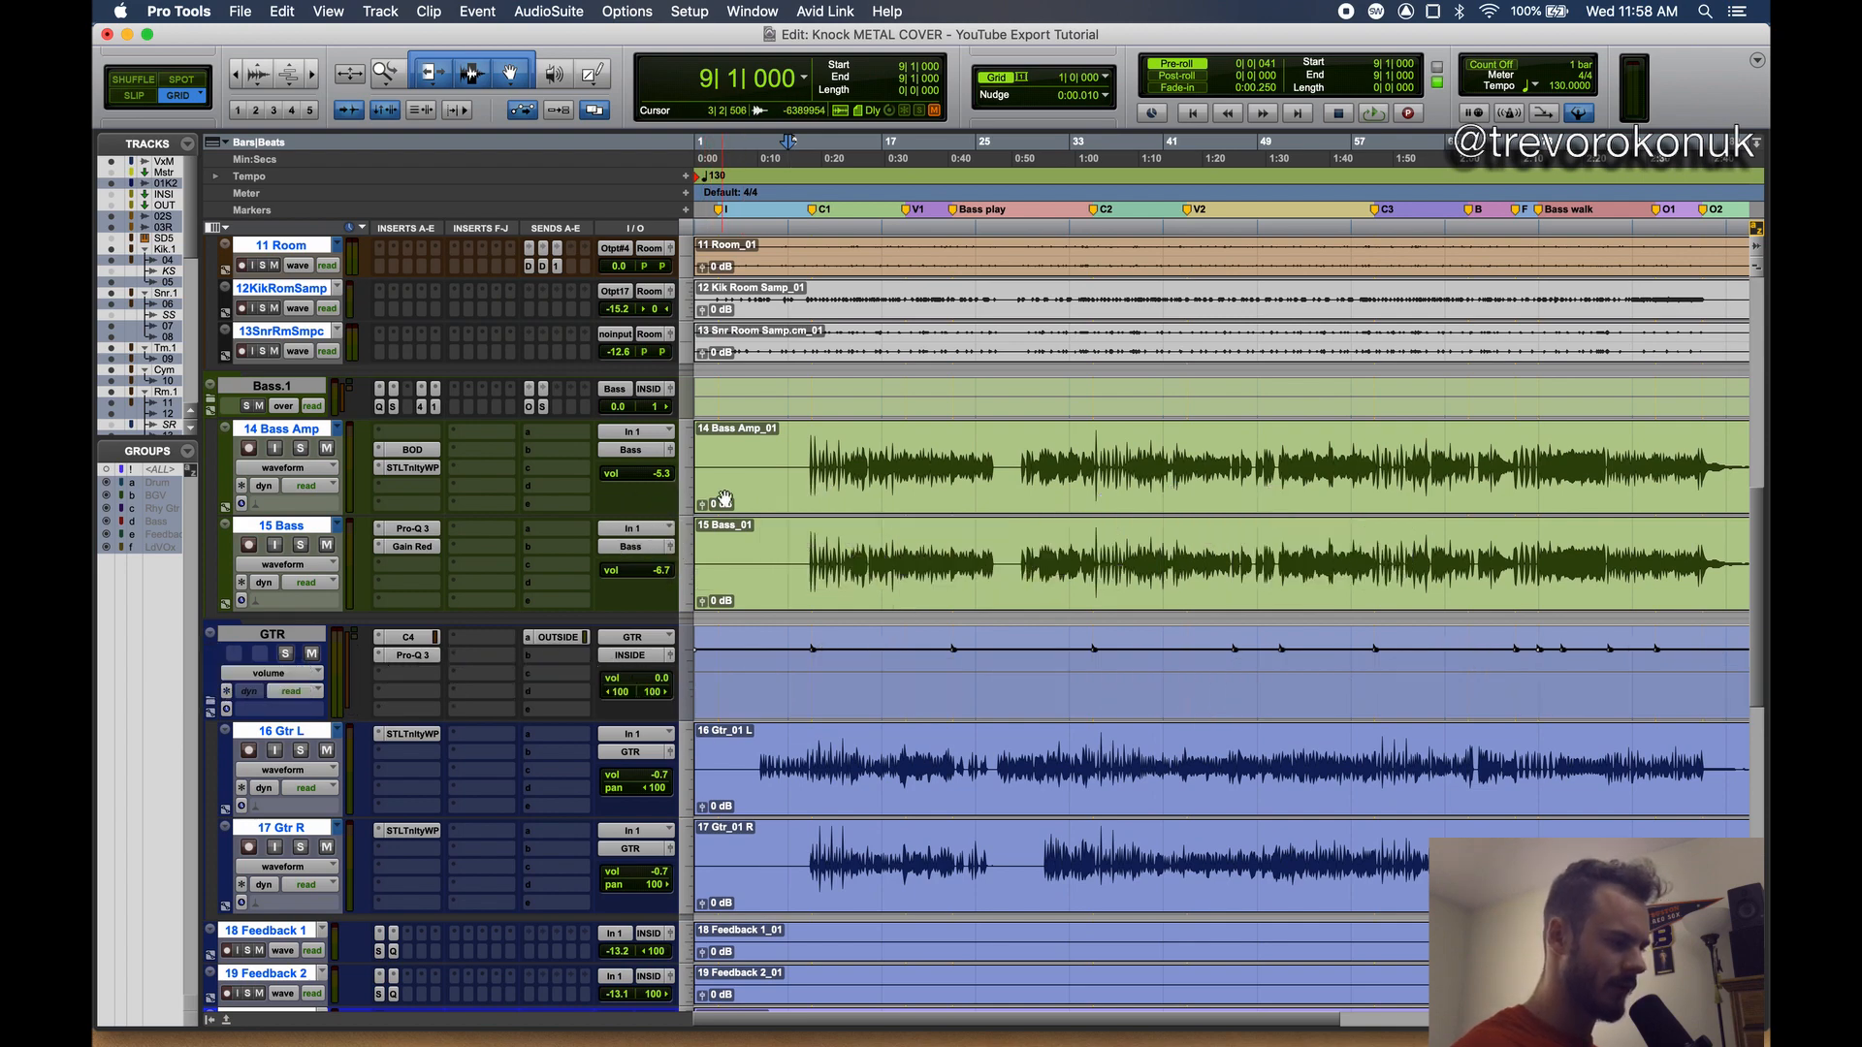
scroll(715, 302, up, 10)
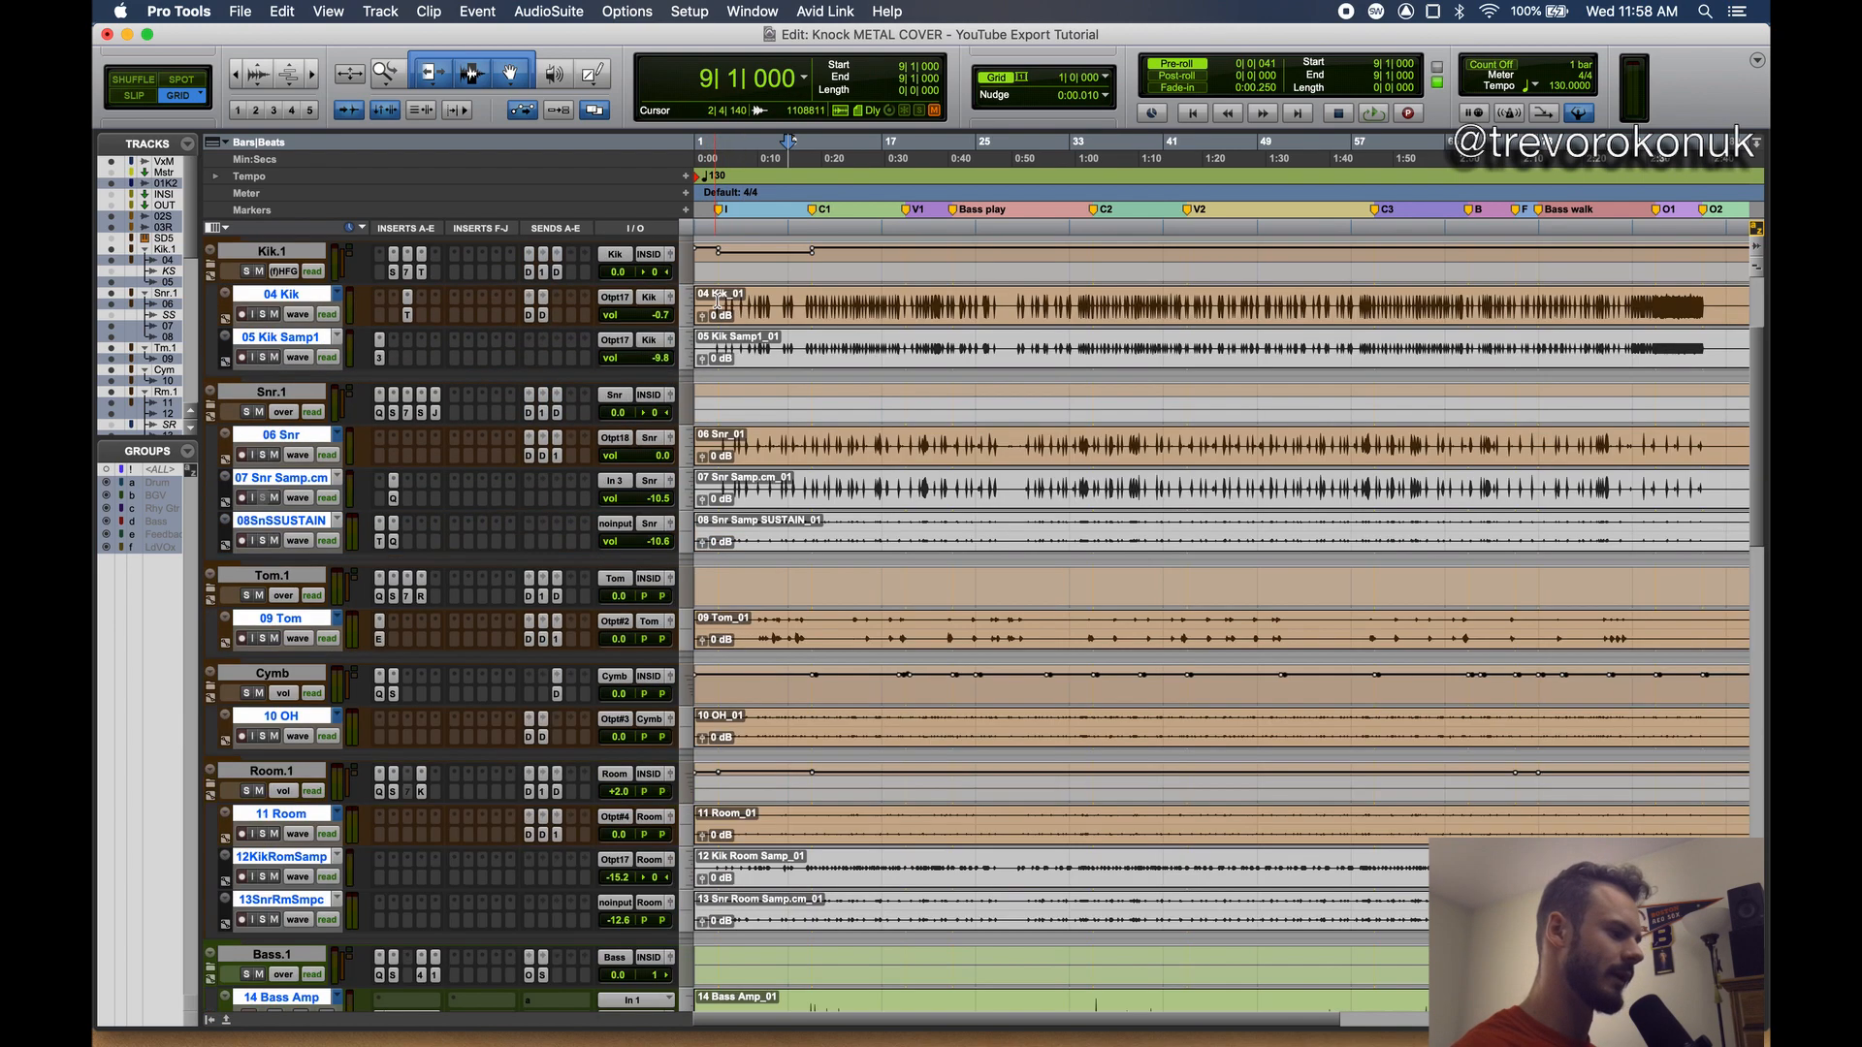
- Select all consolidated clips on the numbered tracks, covering bar 1 to bar 94
key(alt+a)
key(Return)
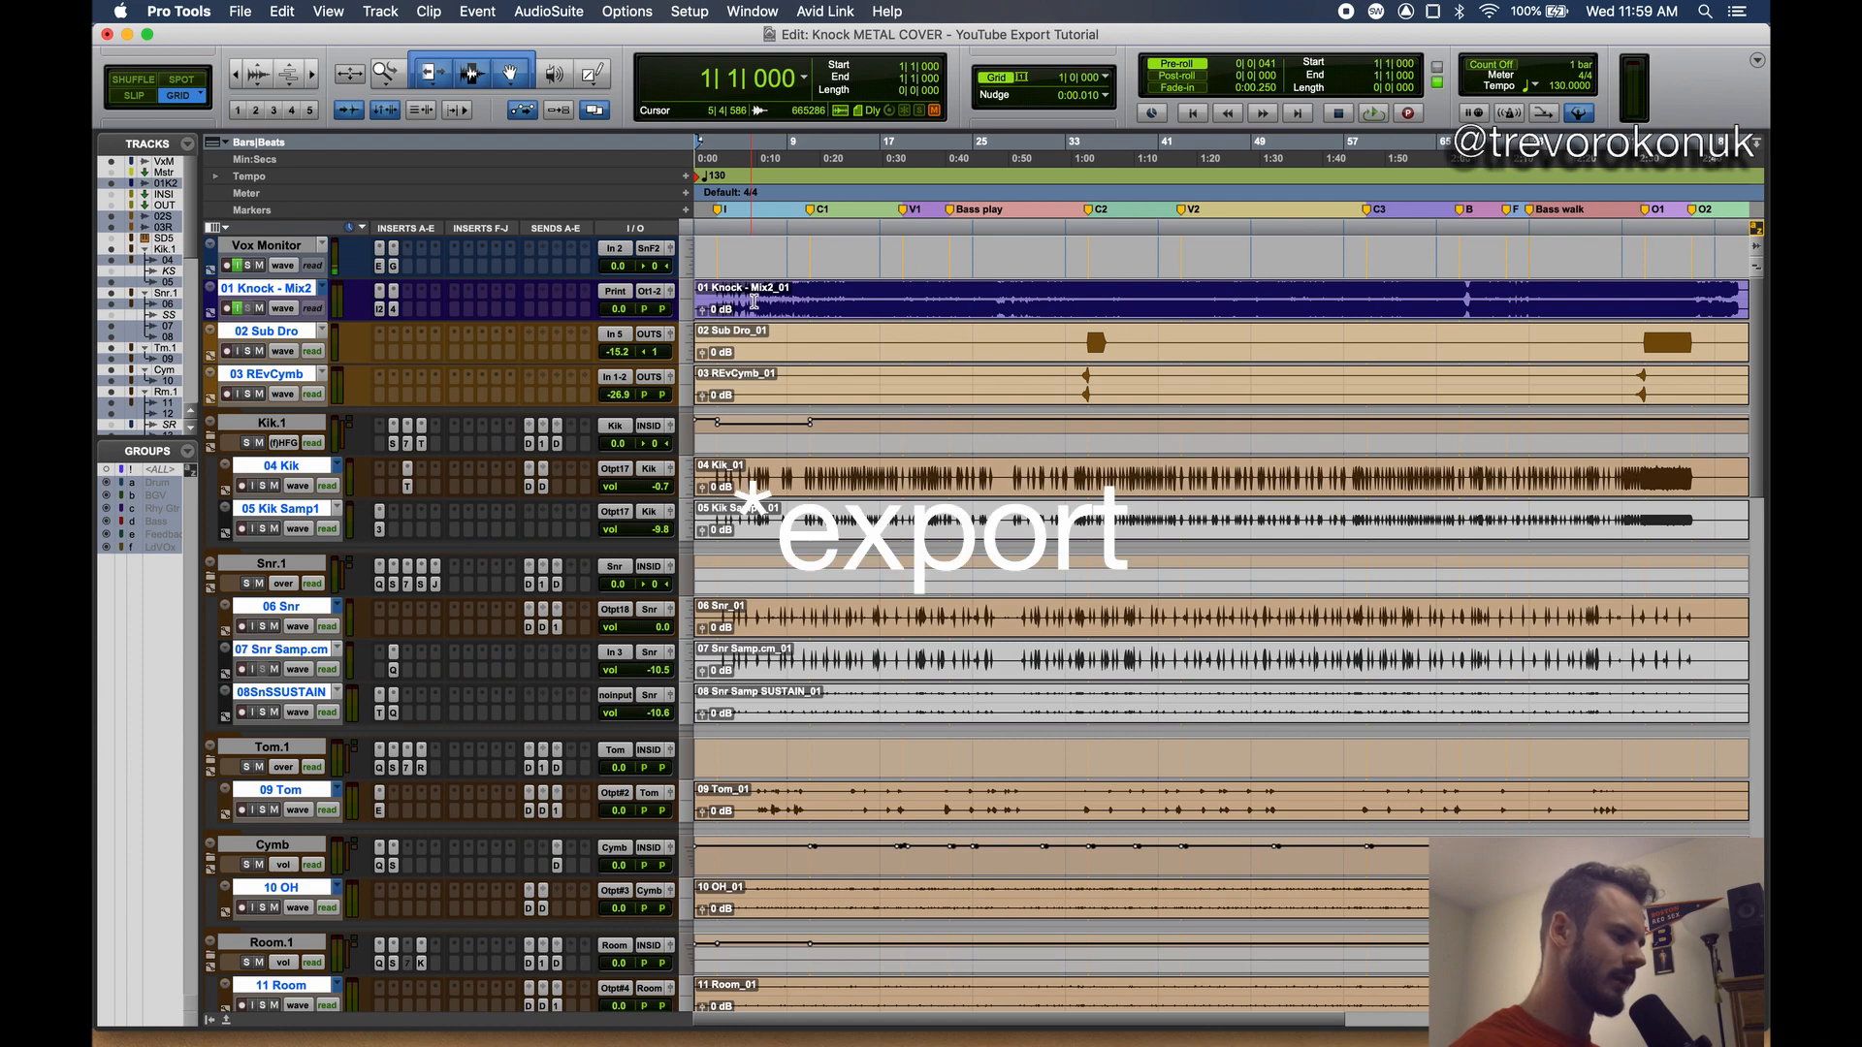
drag(752, 302, 1552, 1014)
scroll(851, 365, up, 20)
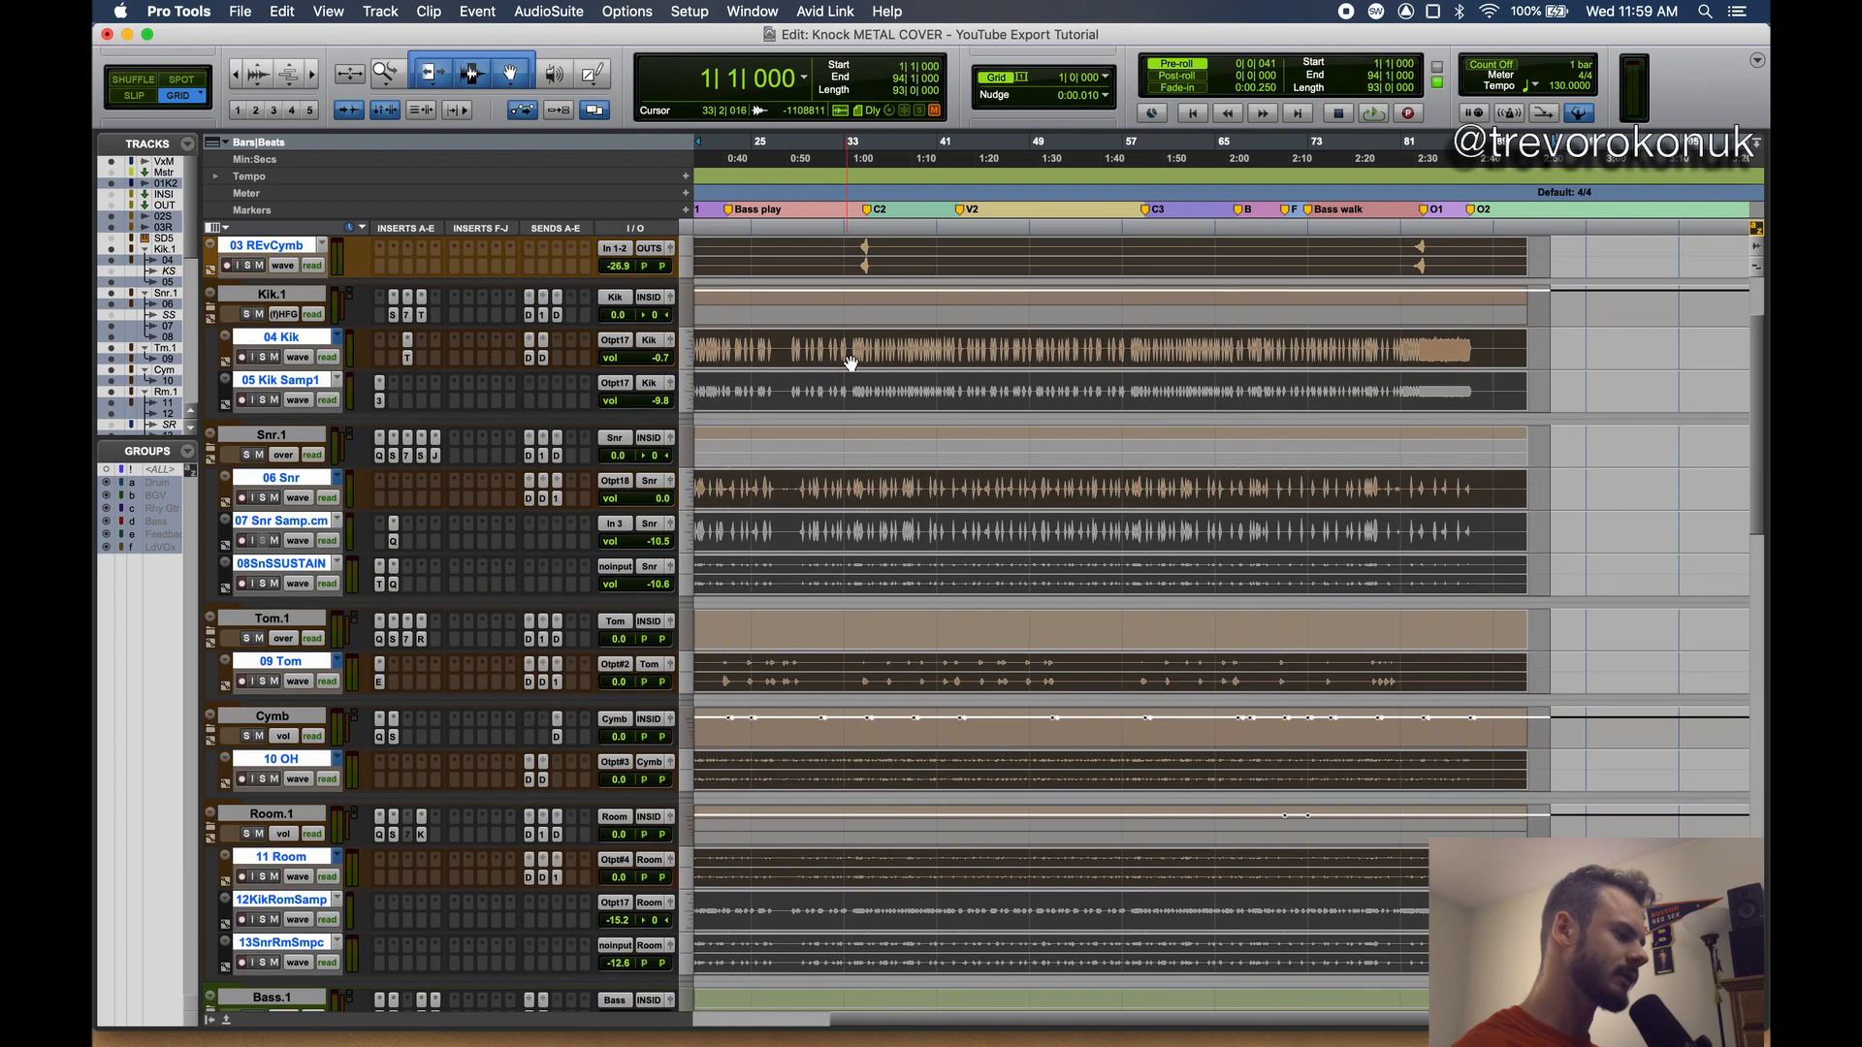
scroll(852, 364, left, 3)
scroll(852, 365, left, 2)
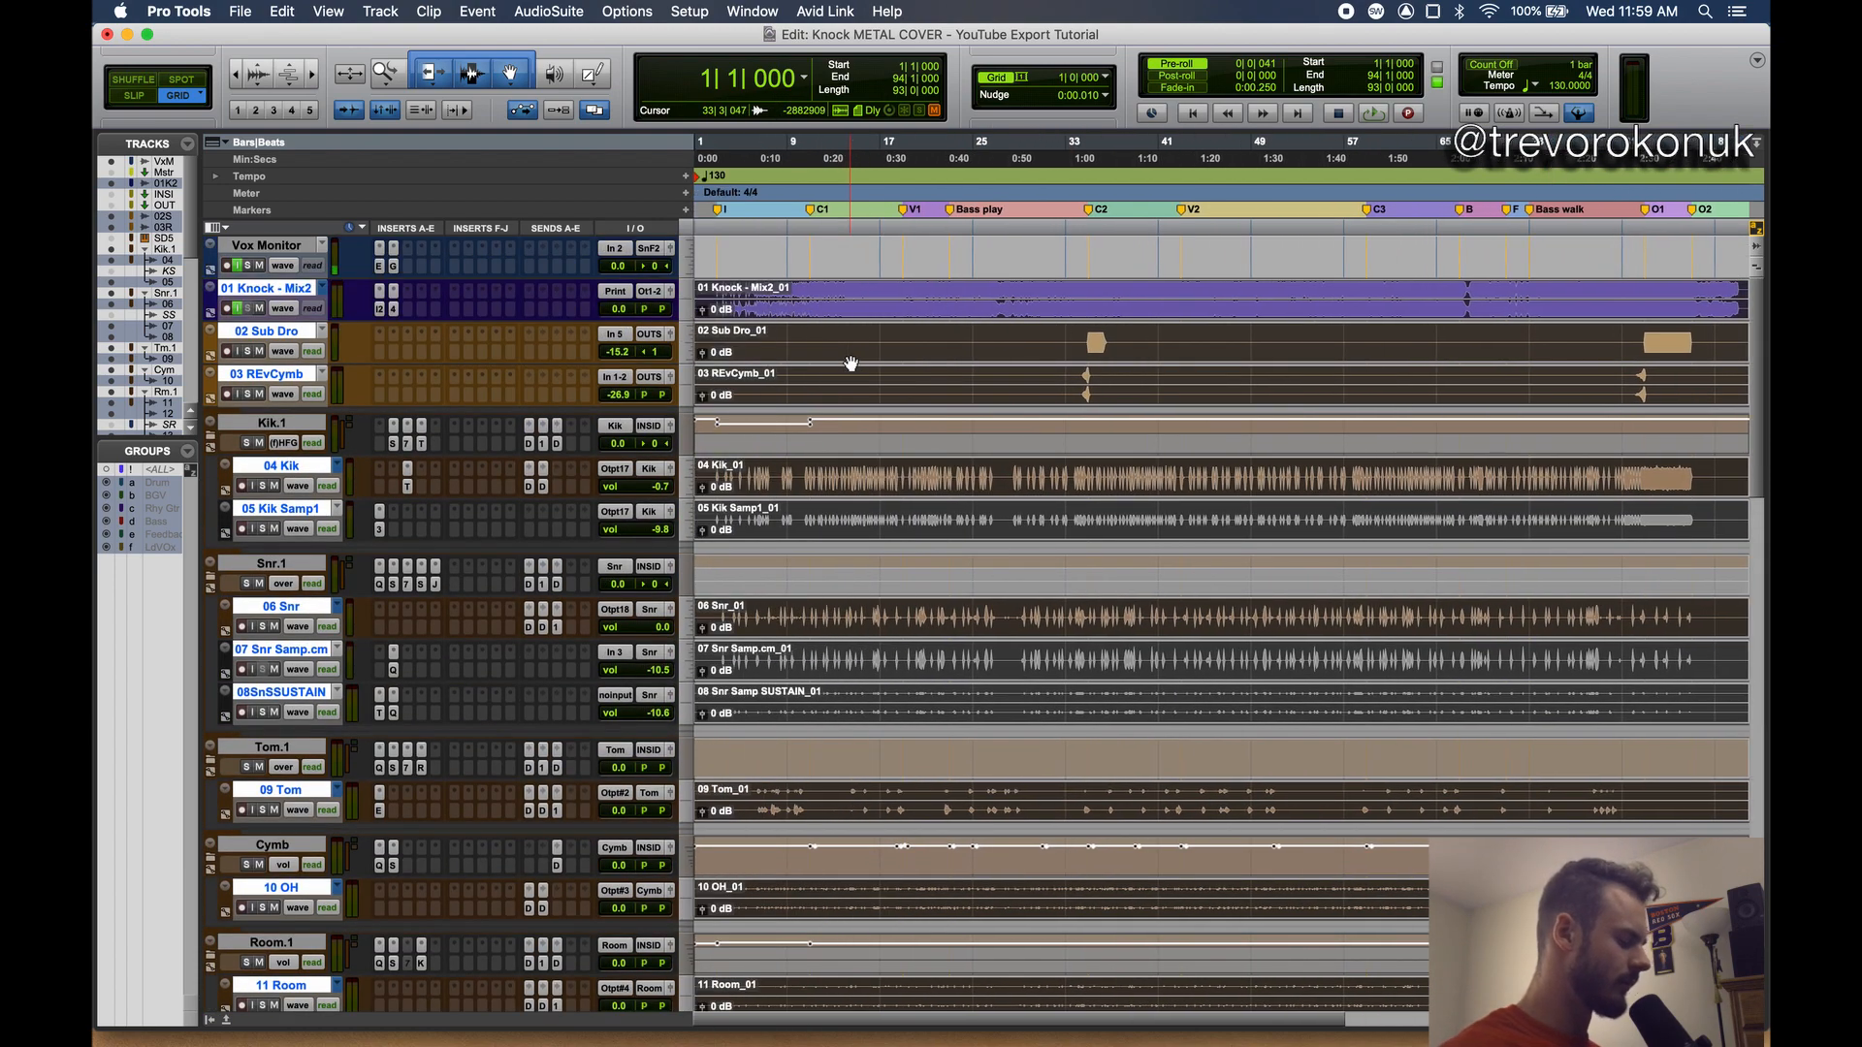
- Look over the export settings for the selected clips and check the session's sample rate and bit depth in Session Setup
key(shift+super+k)
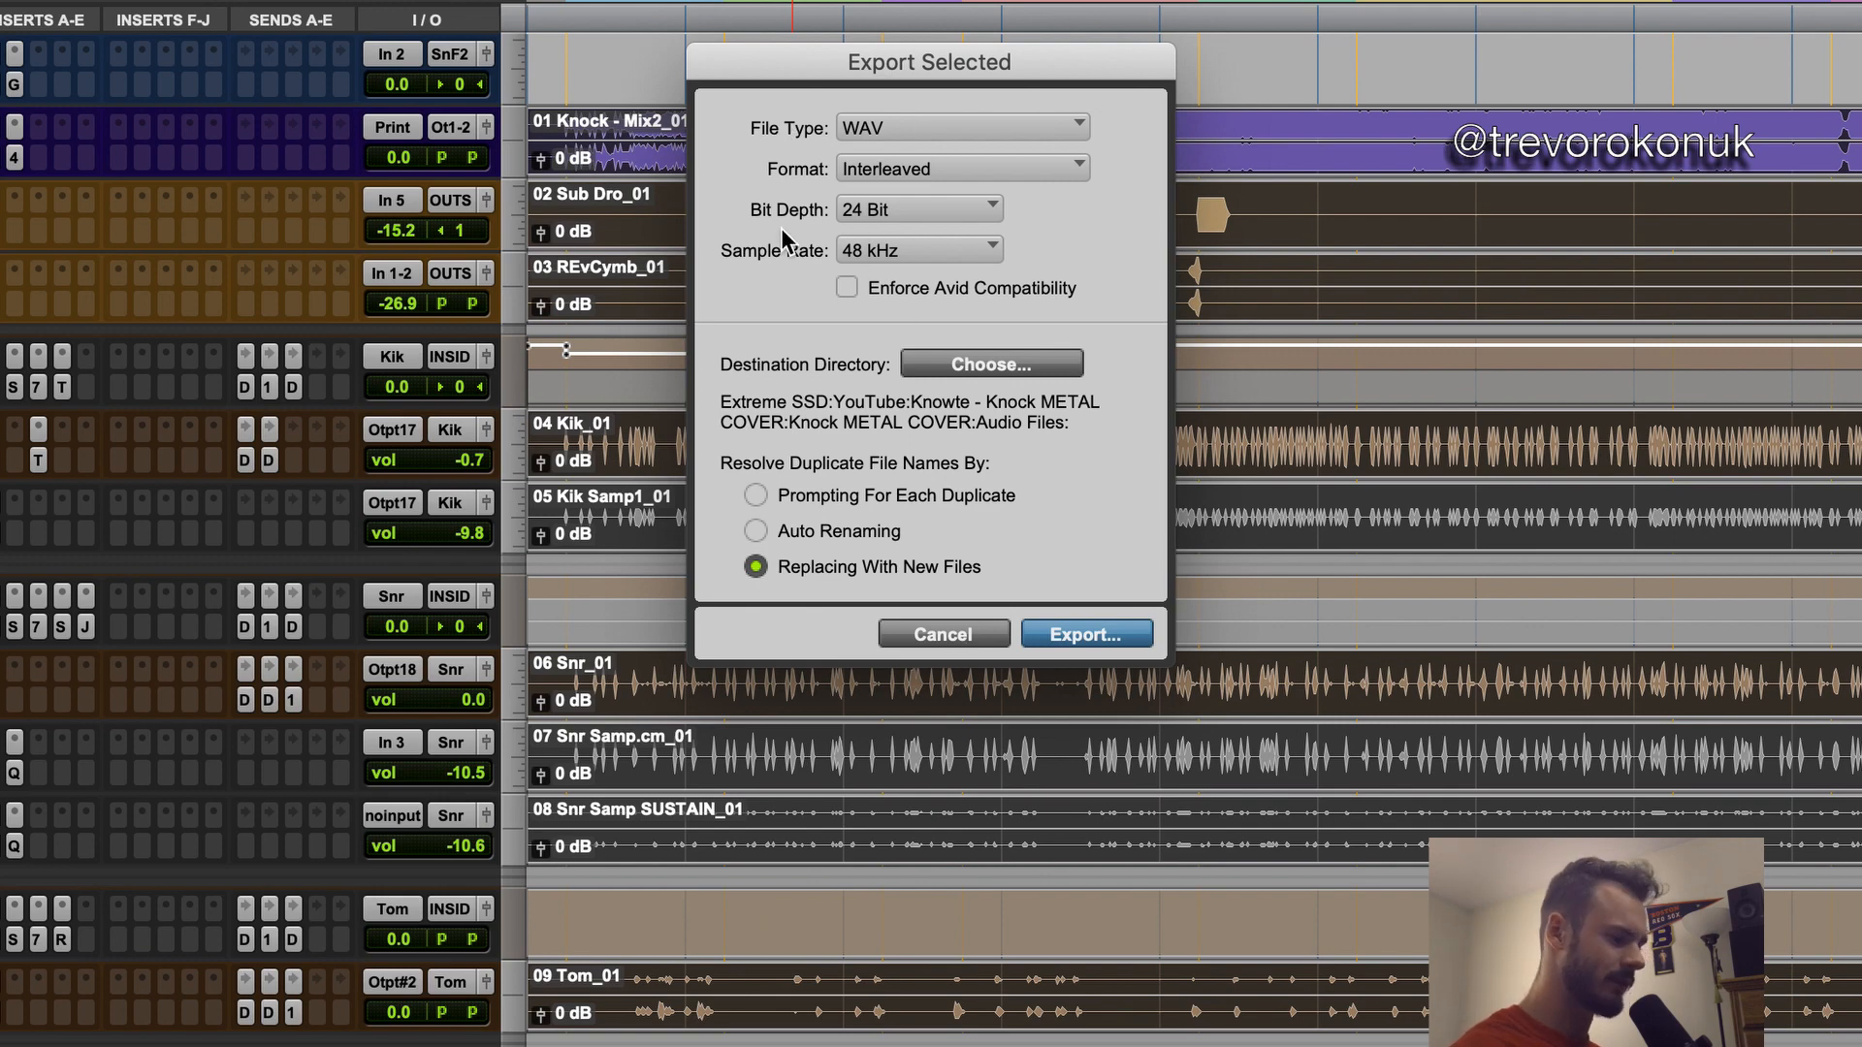
click(914, 627)
click(689, 10)
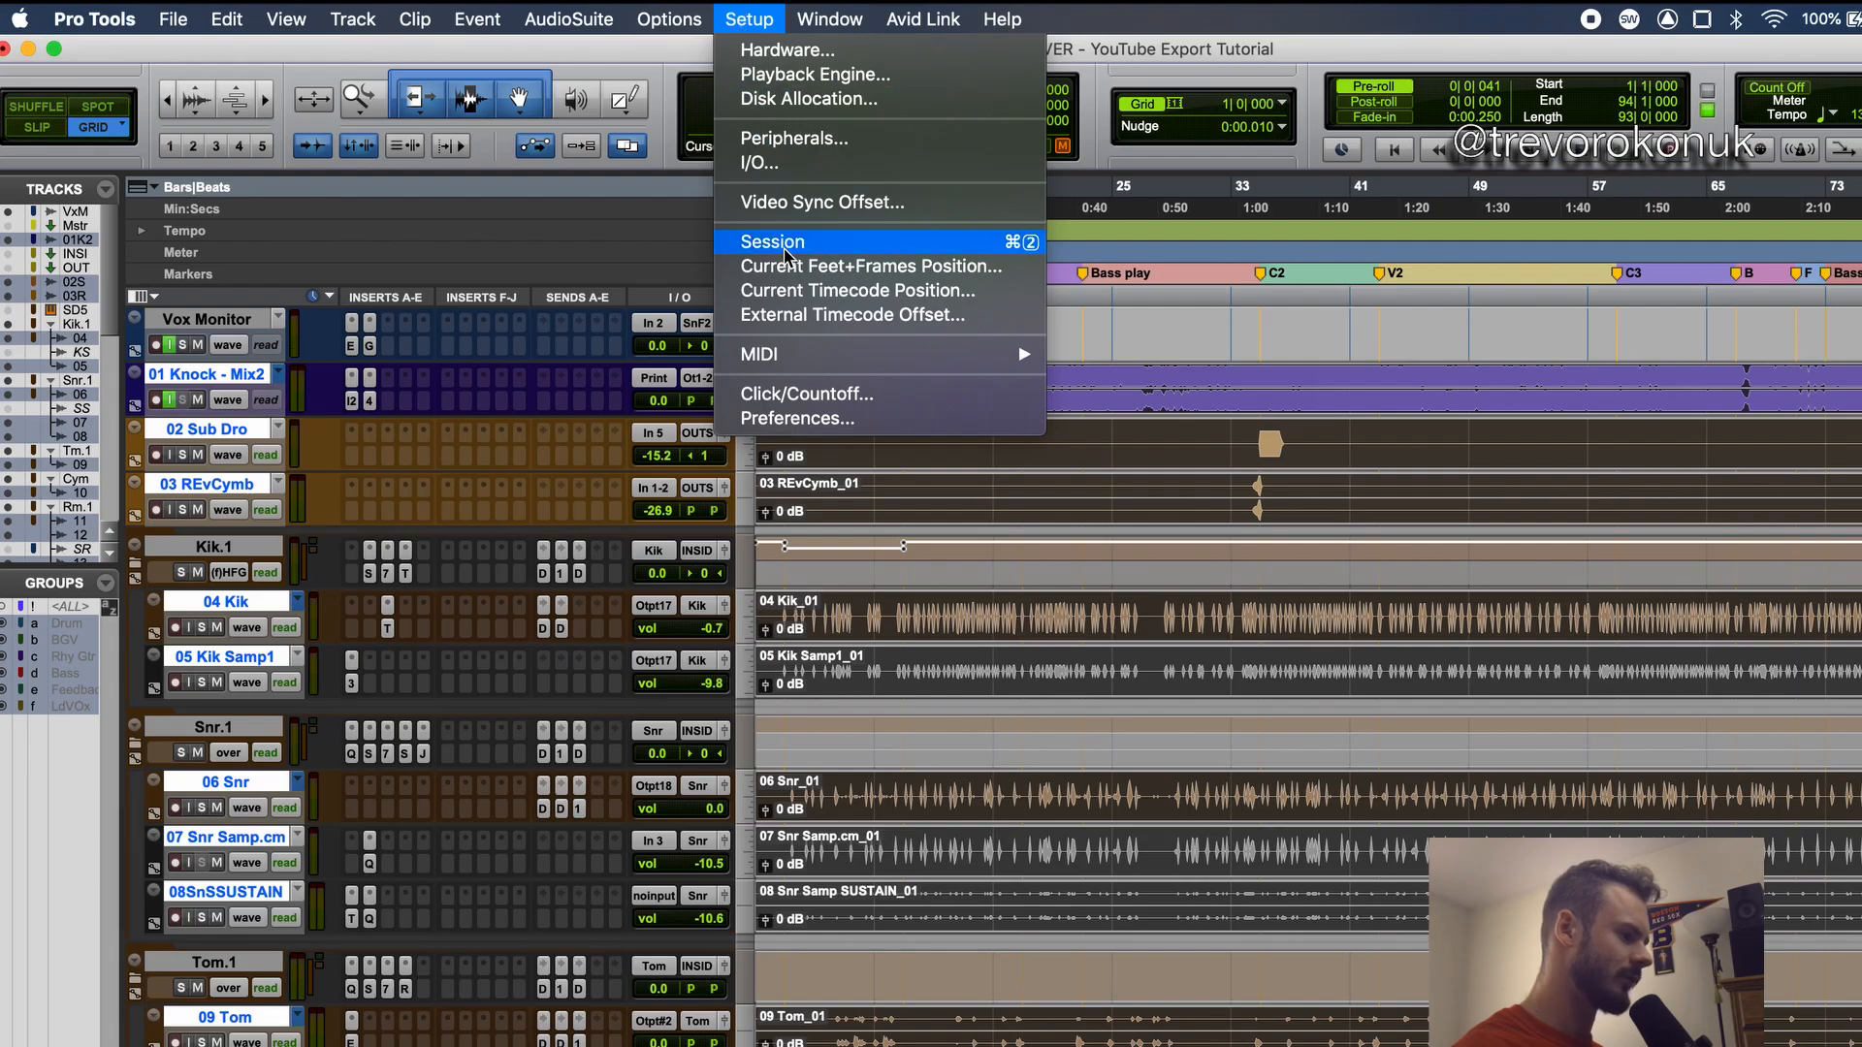
click(707, 184)
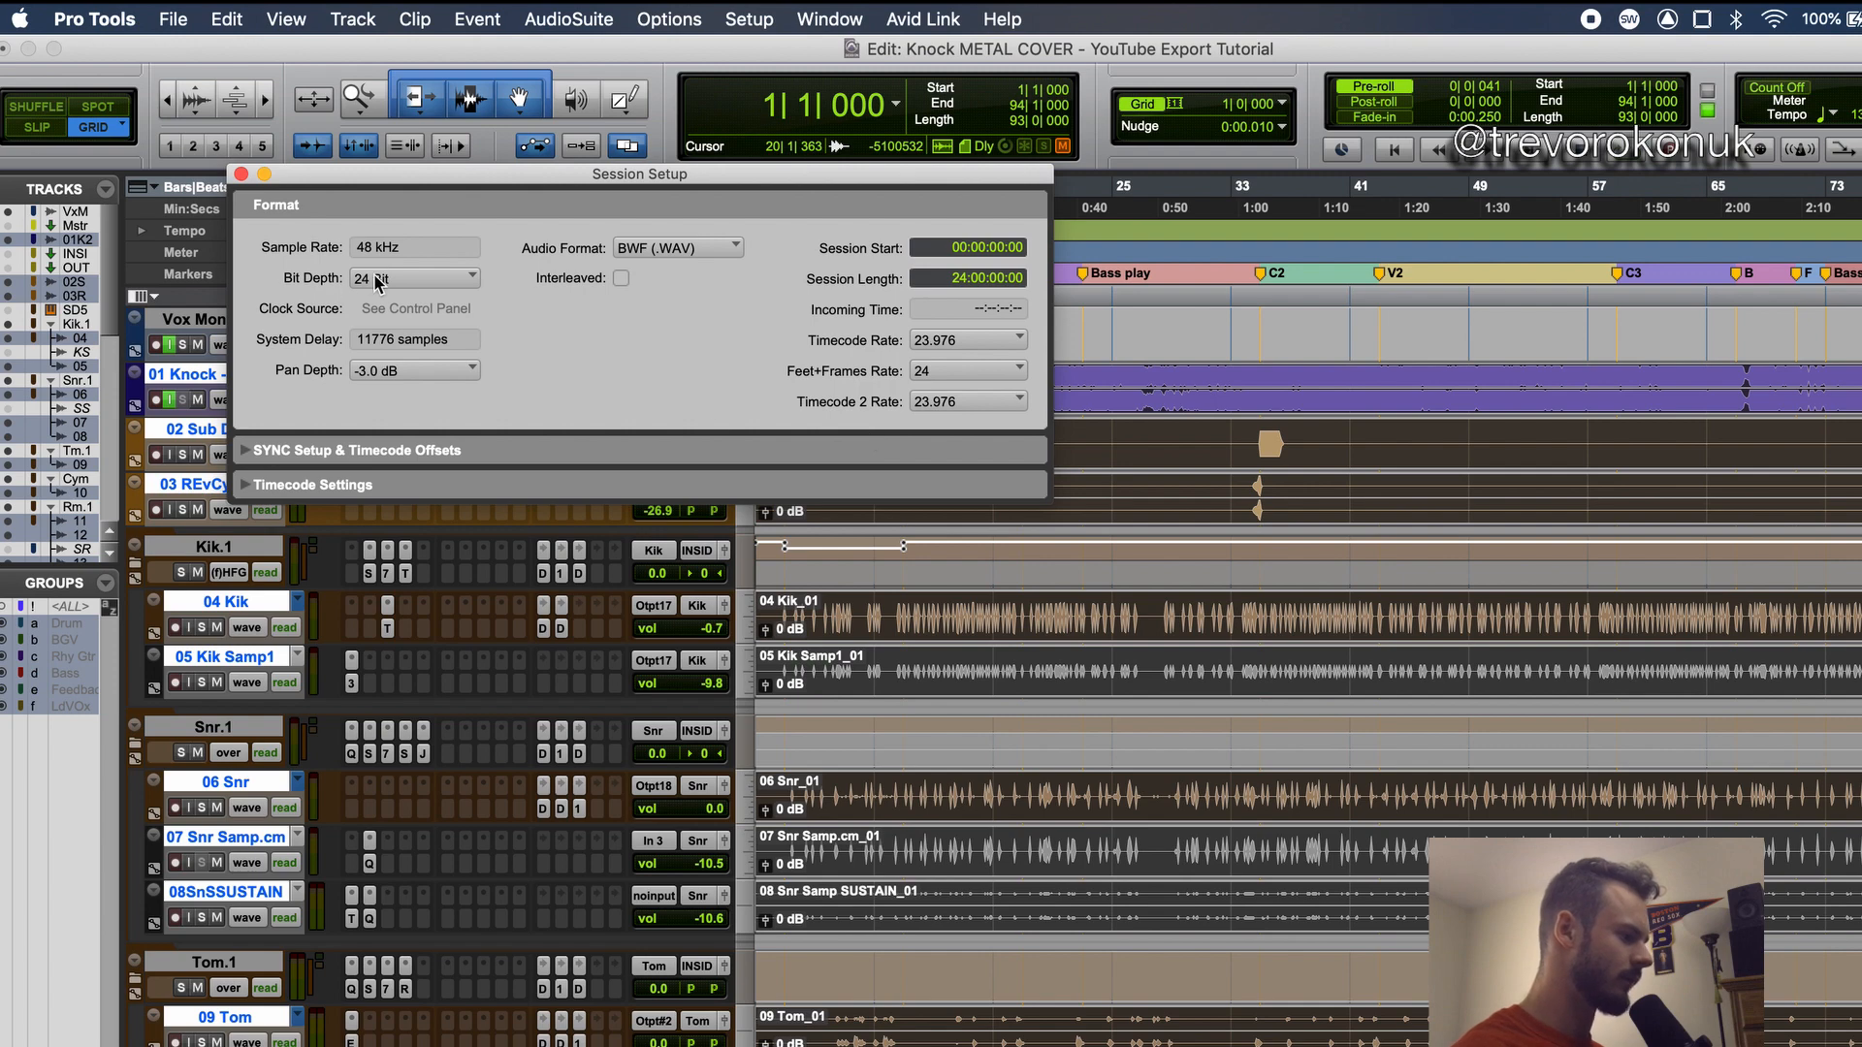
click(241, 175)
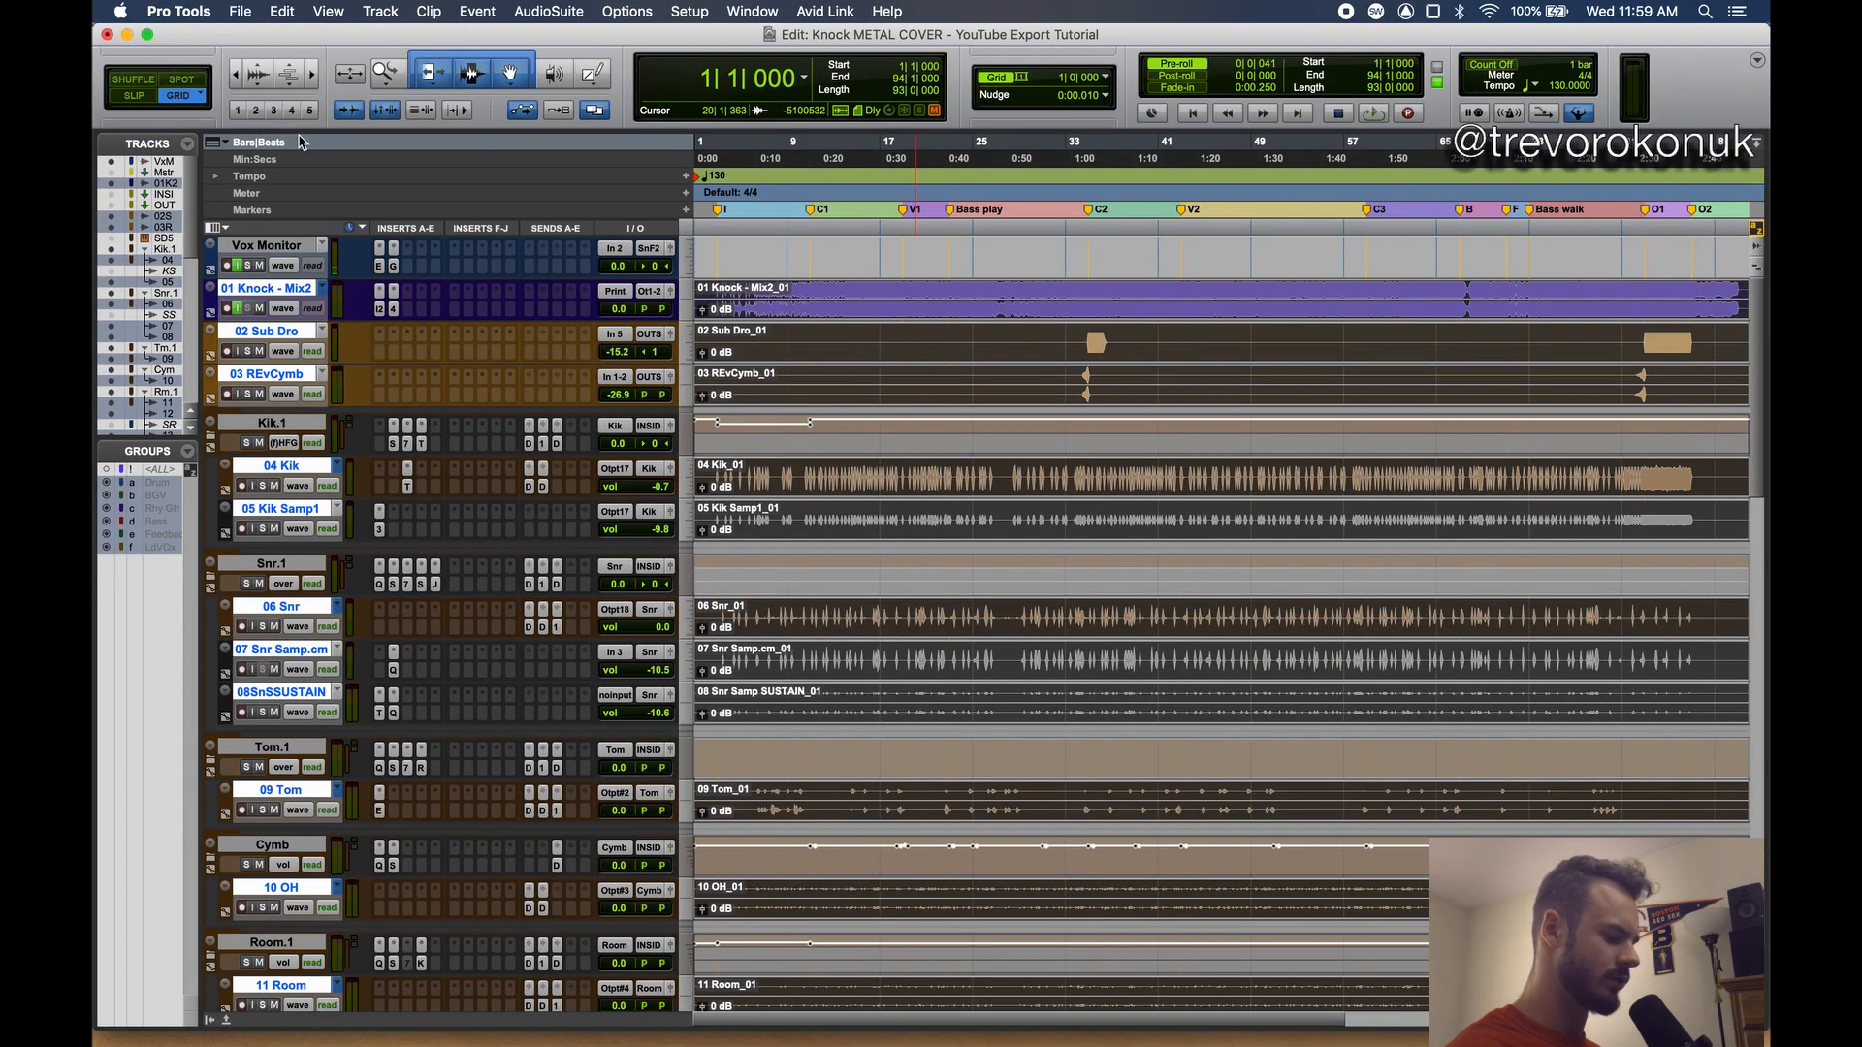
- Open the export settings for the selected clips and set the WAV export format to (Multiple) Mono
key(super+alt+shift+k)
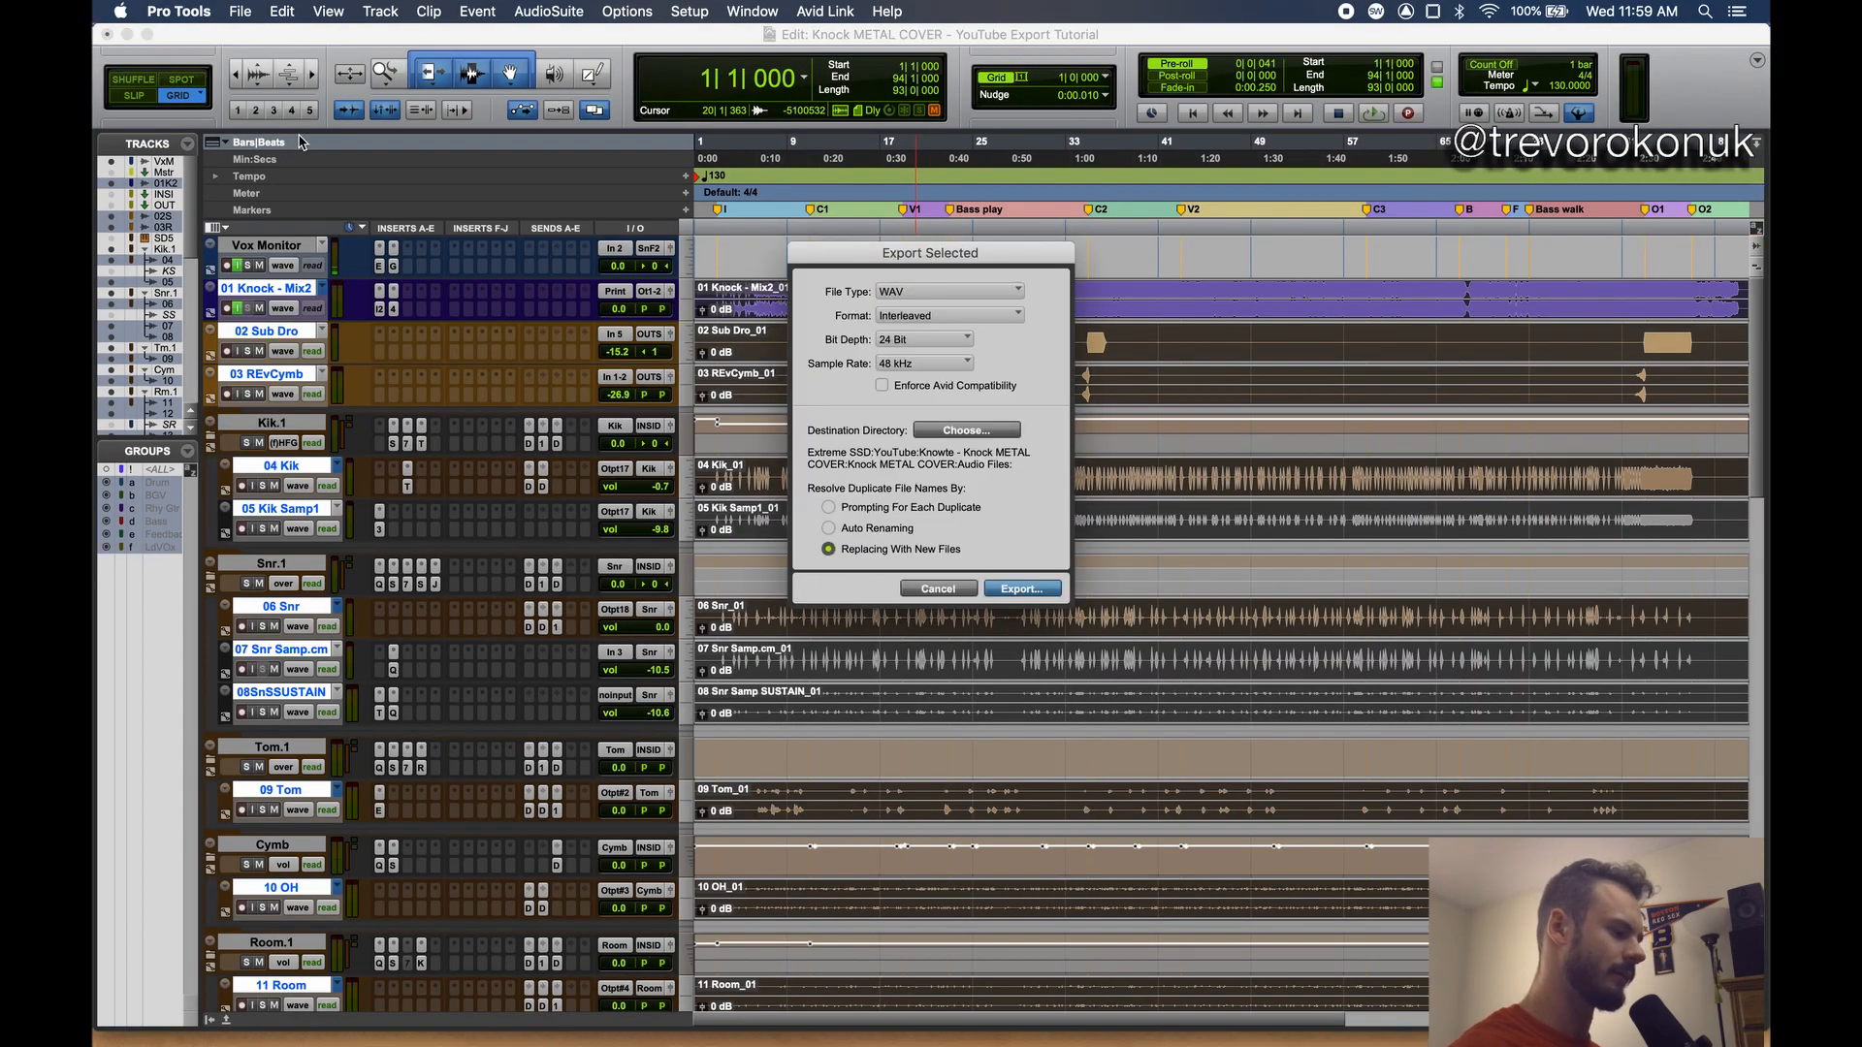
click(917, 317)
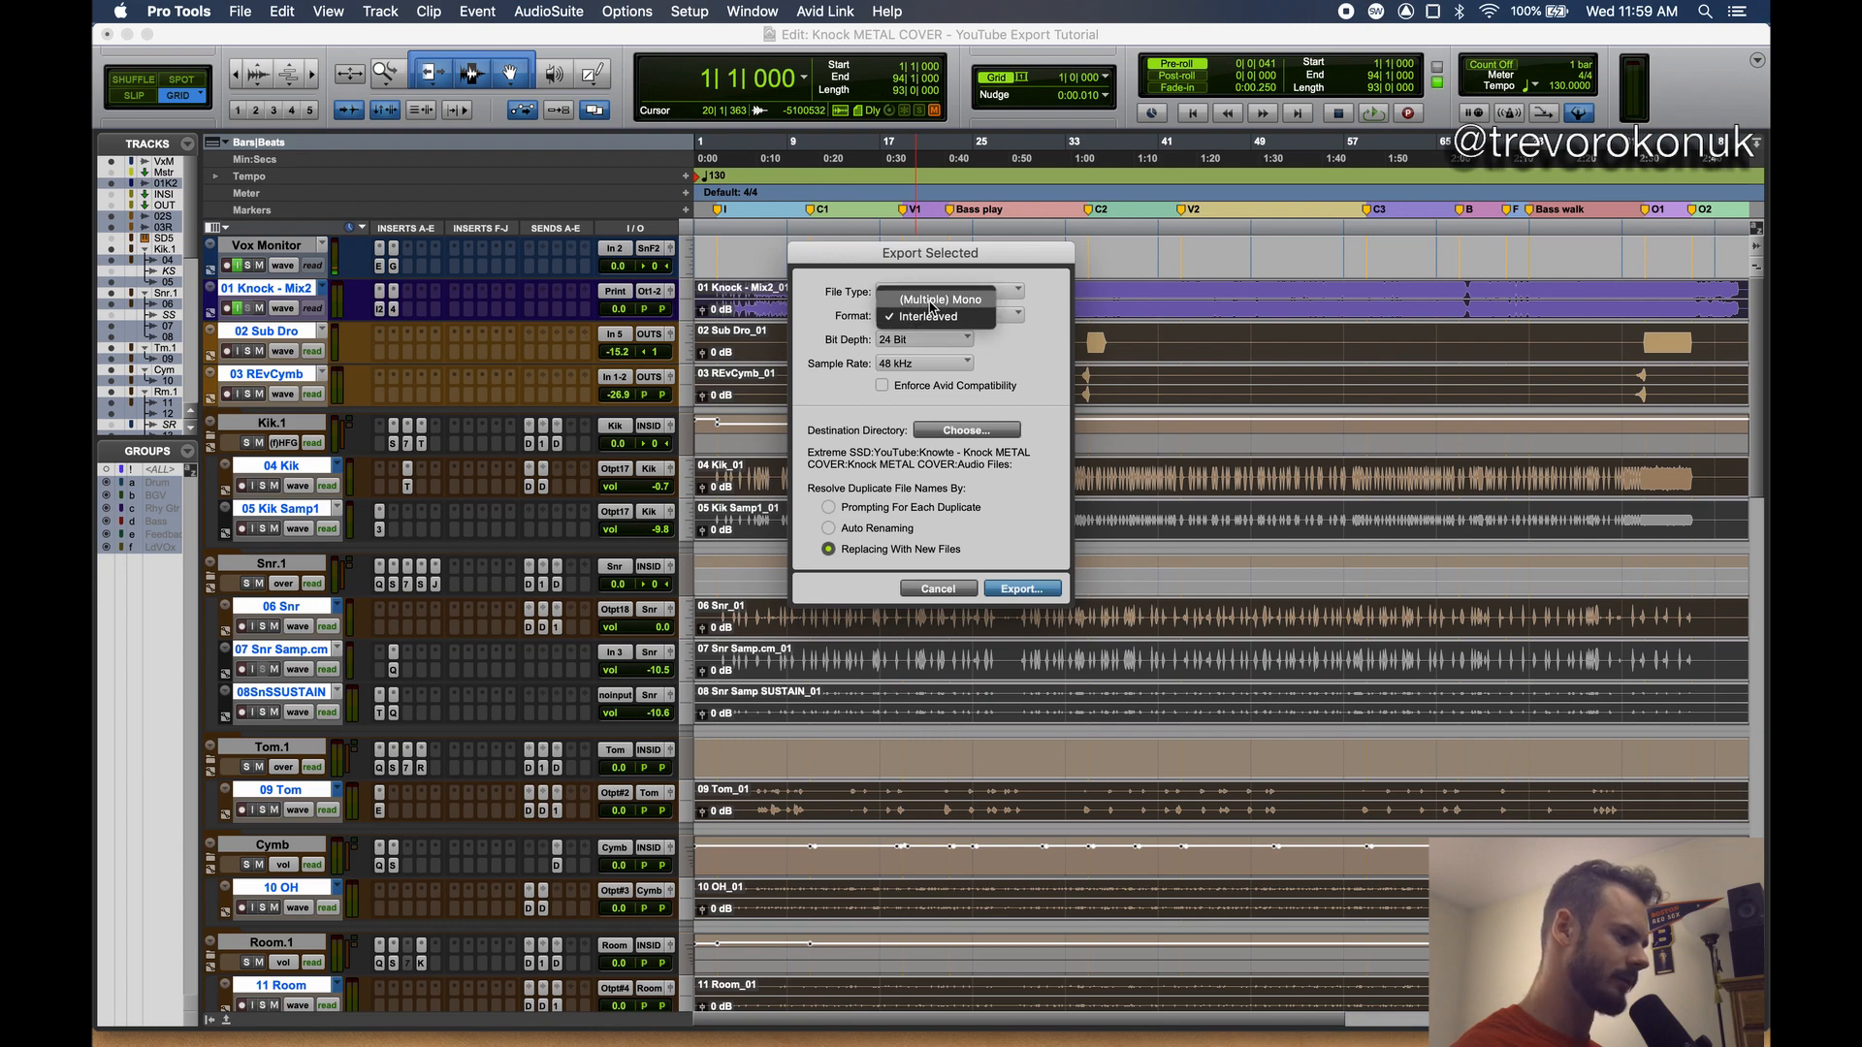
click(931, 307)
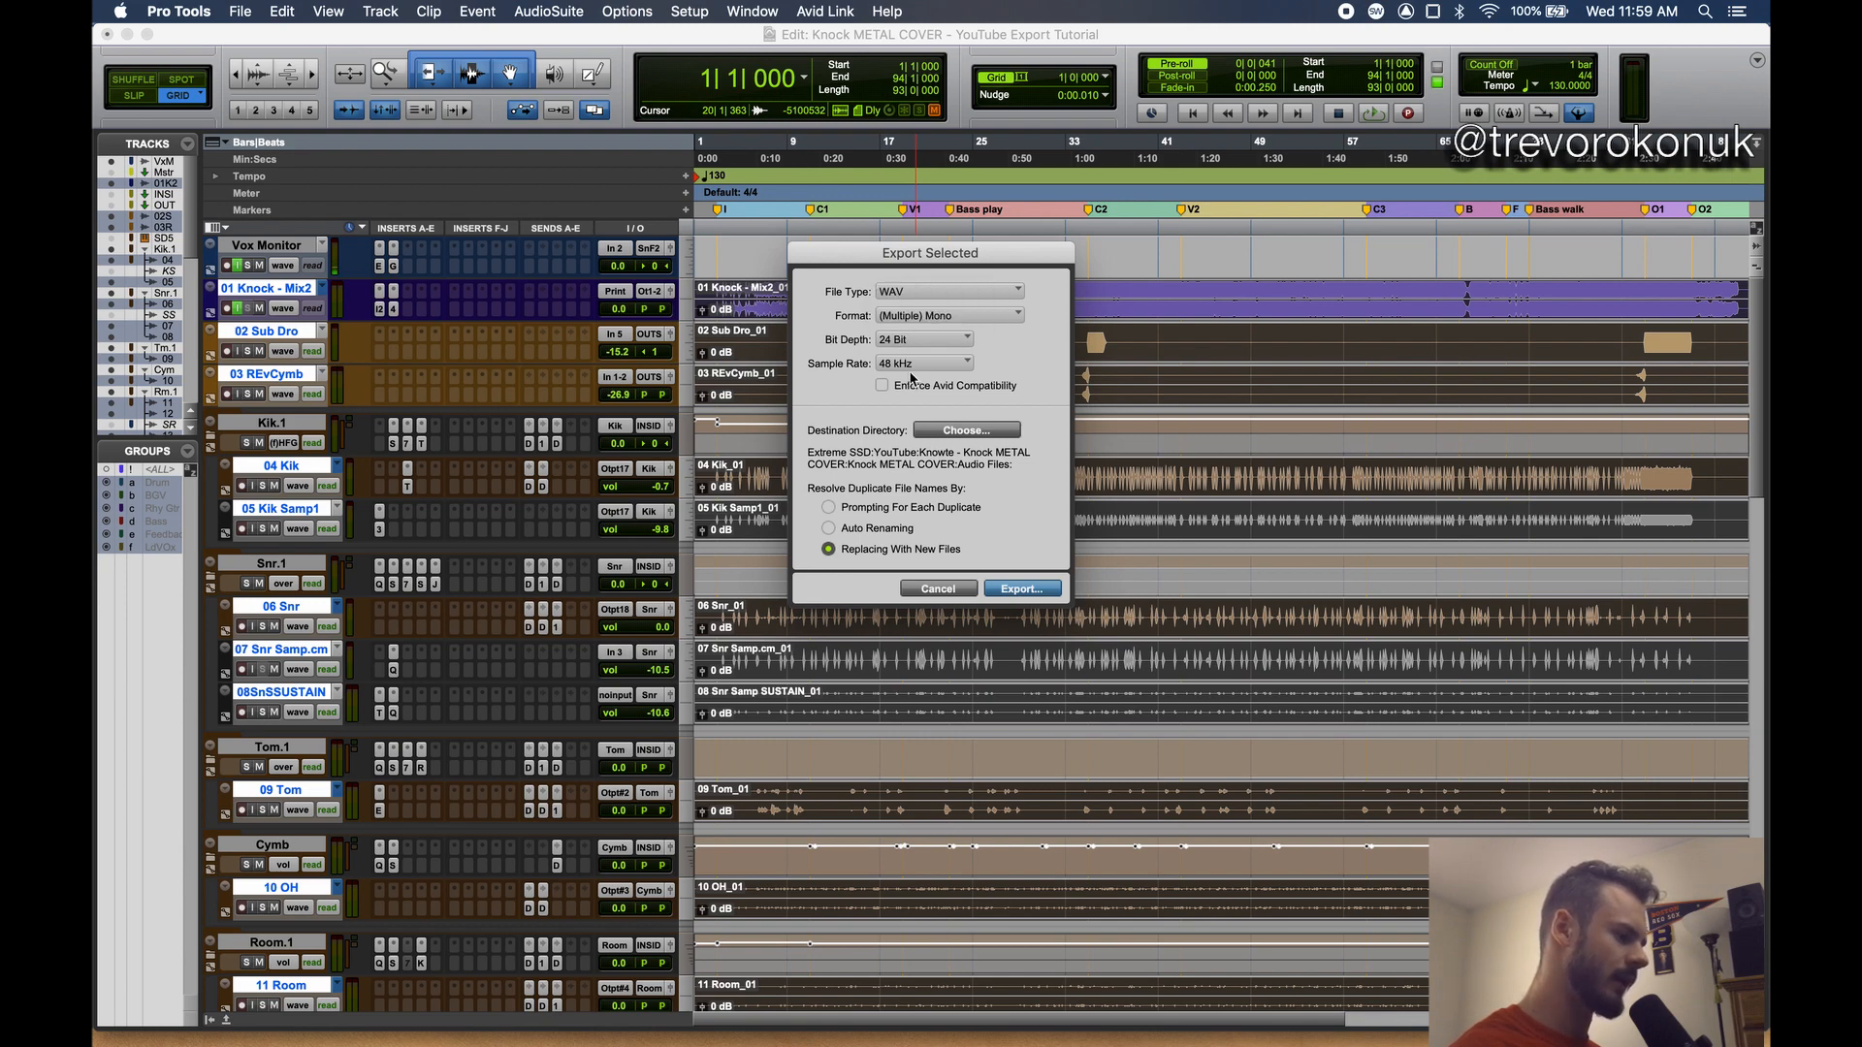
click(952, 318)
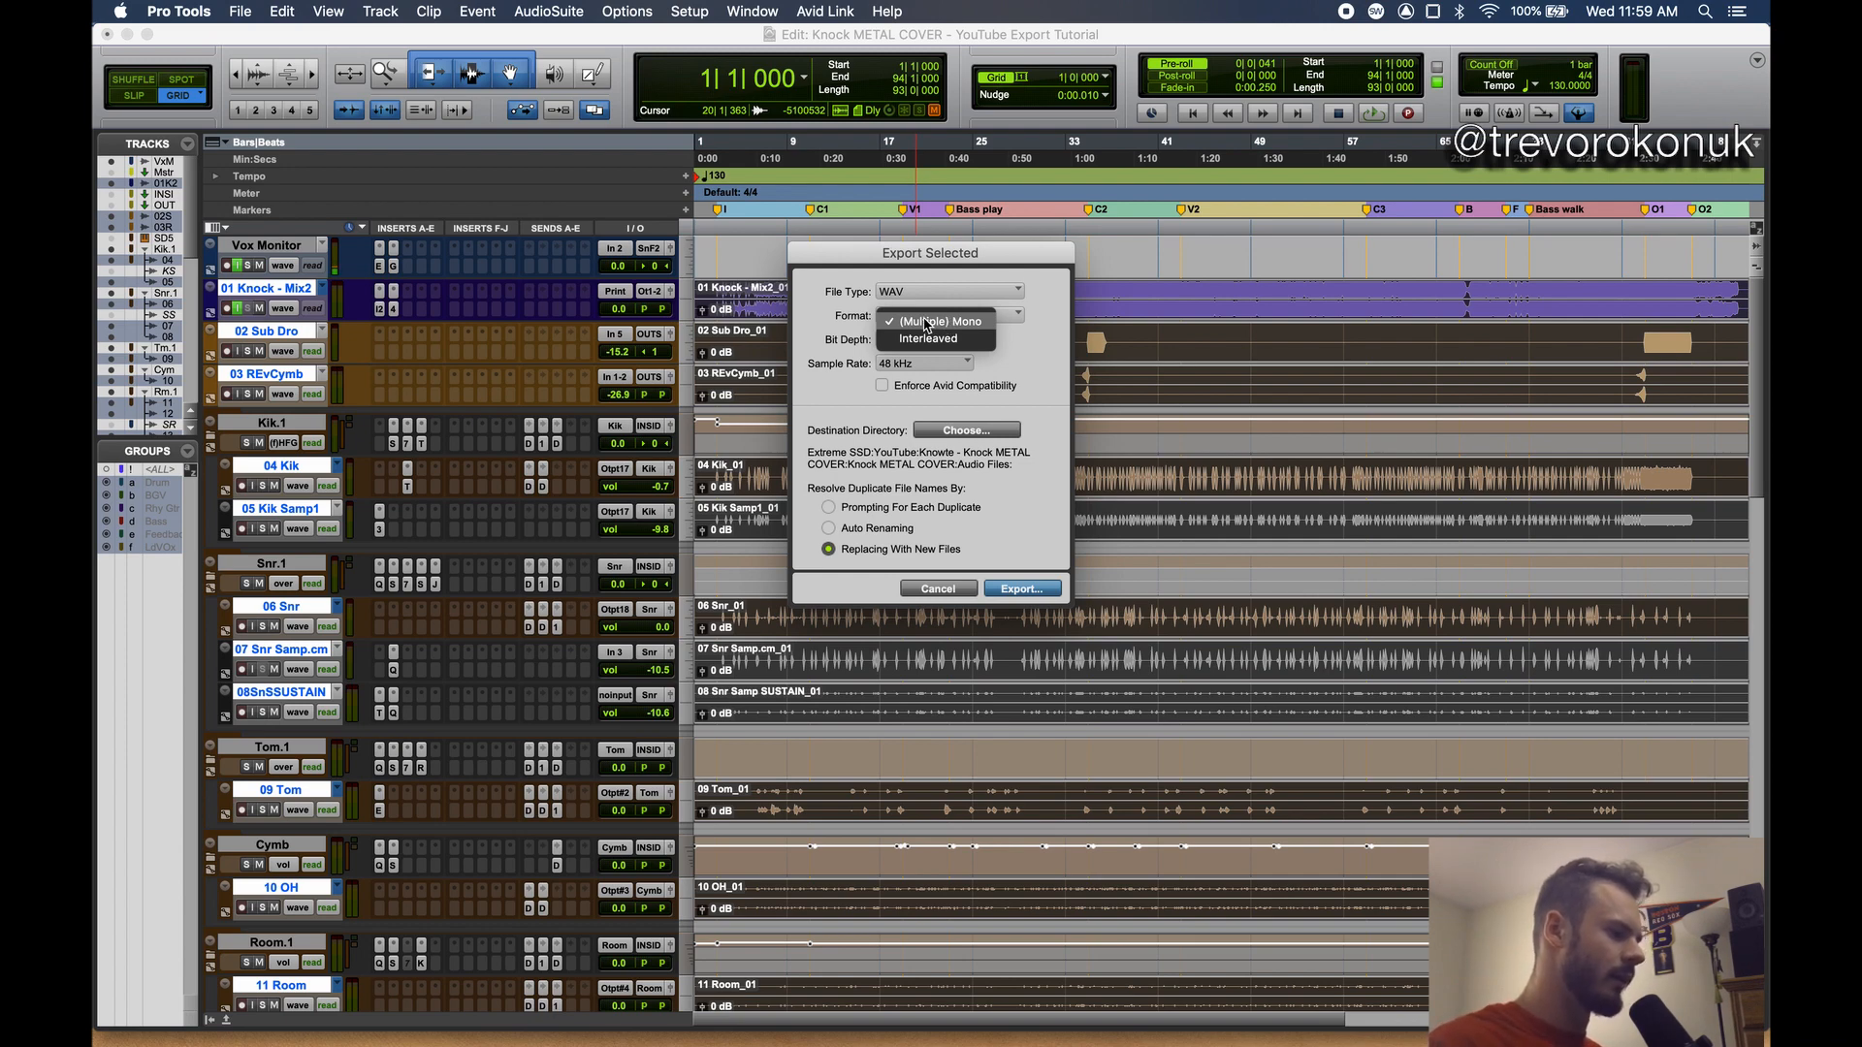
click(927, 323)
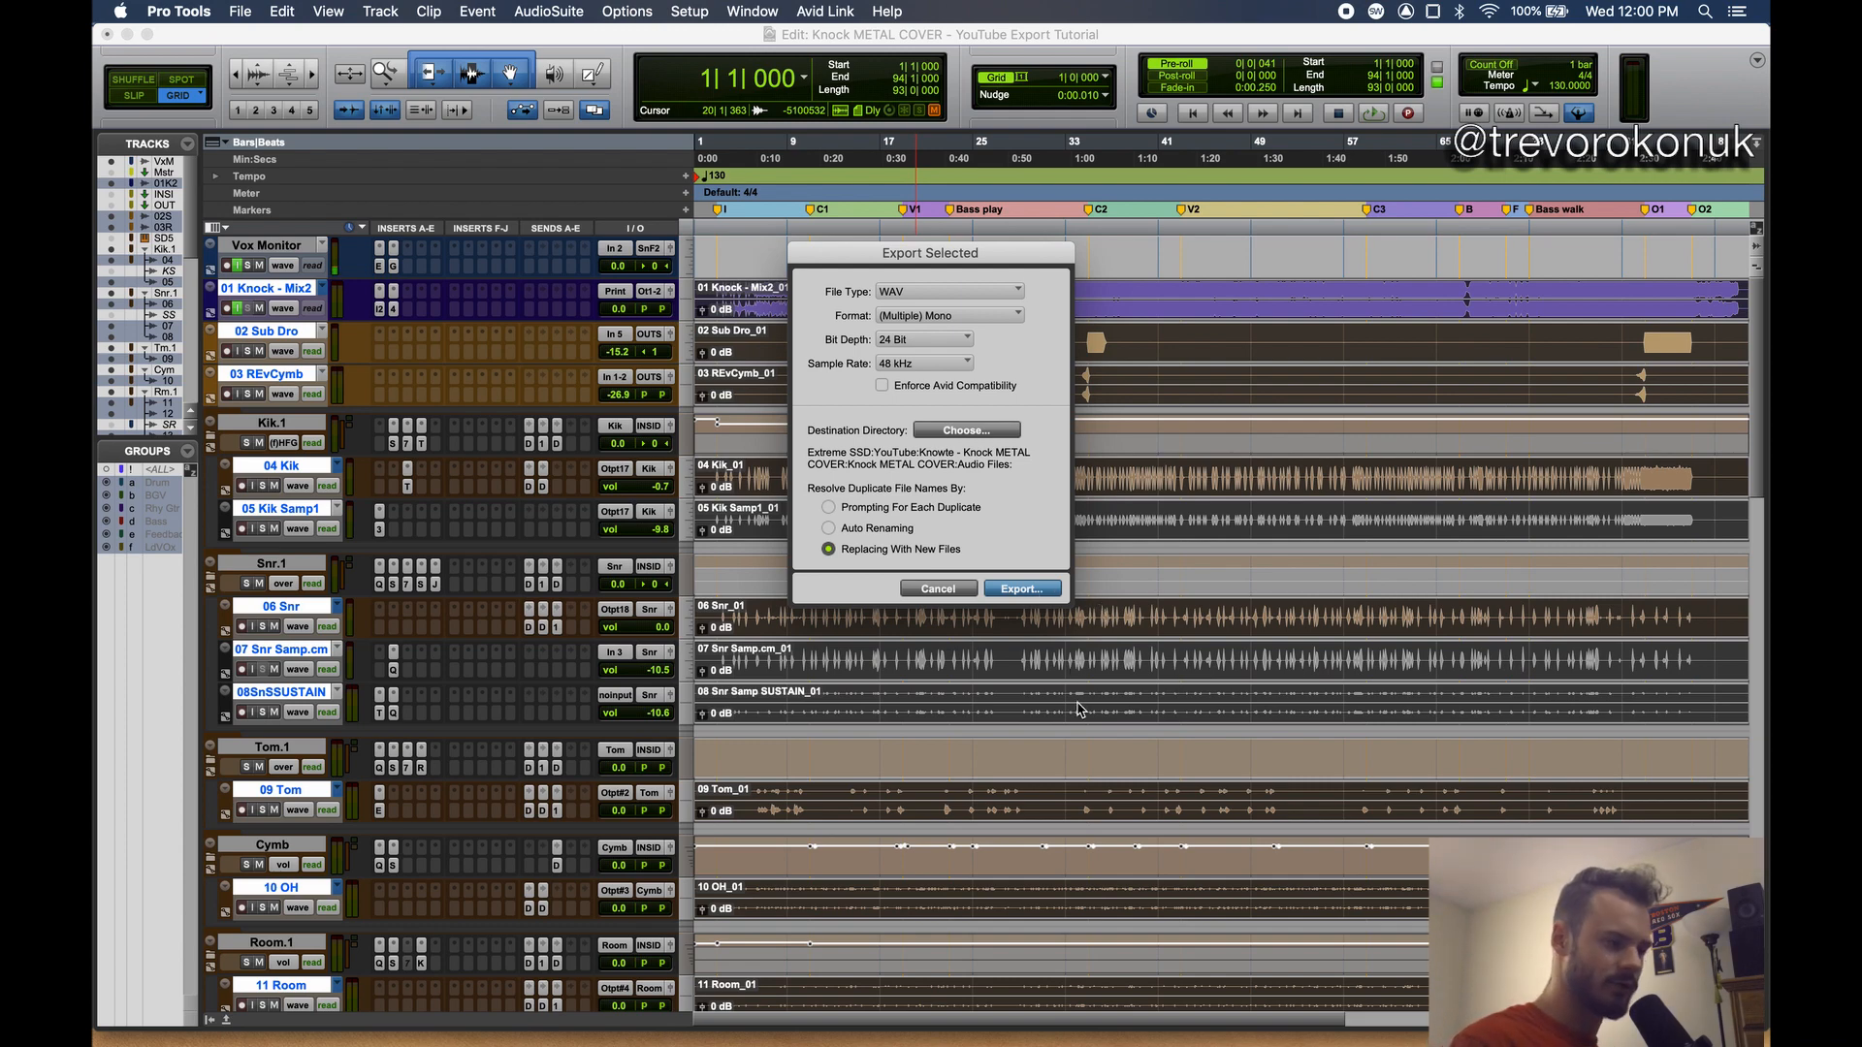
click(1007, 316)
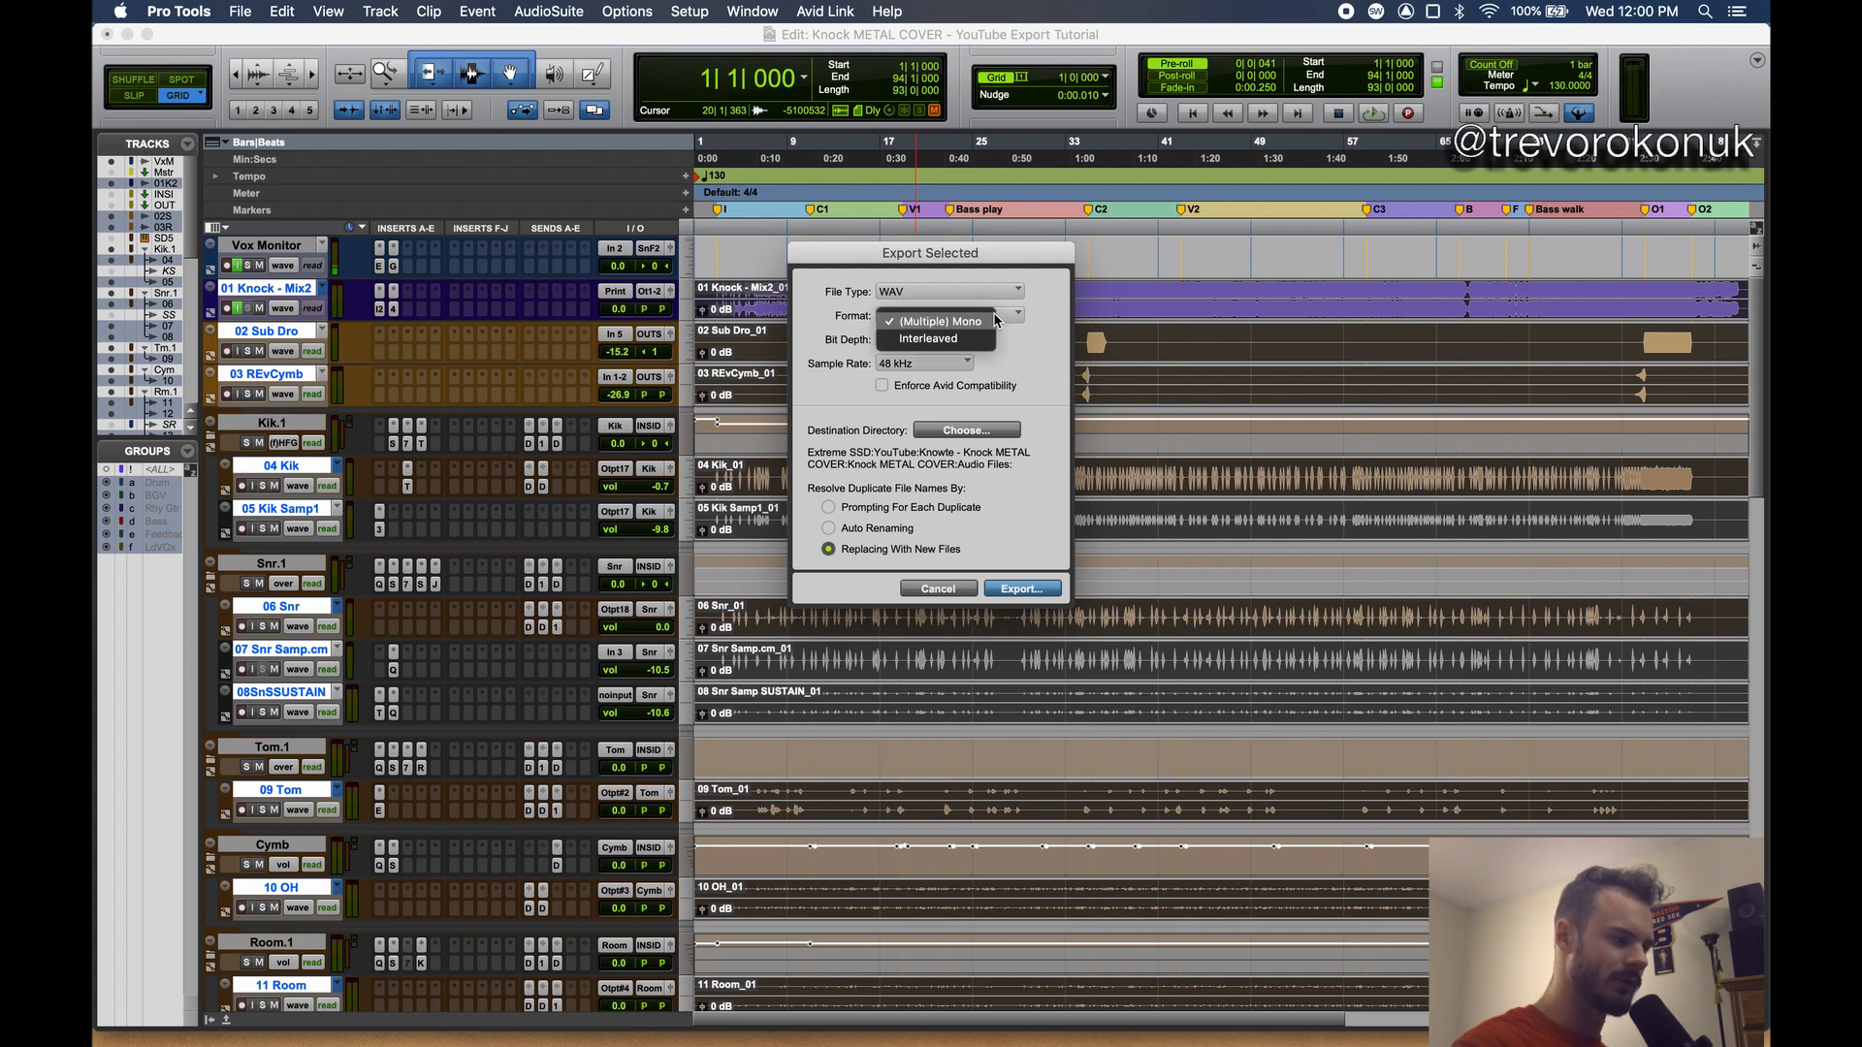
click(1015, 321)
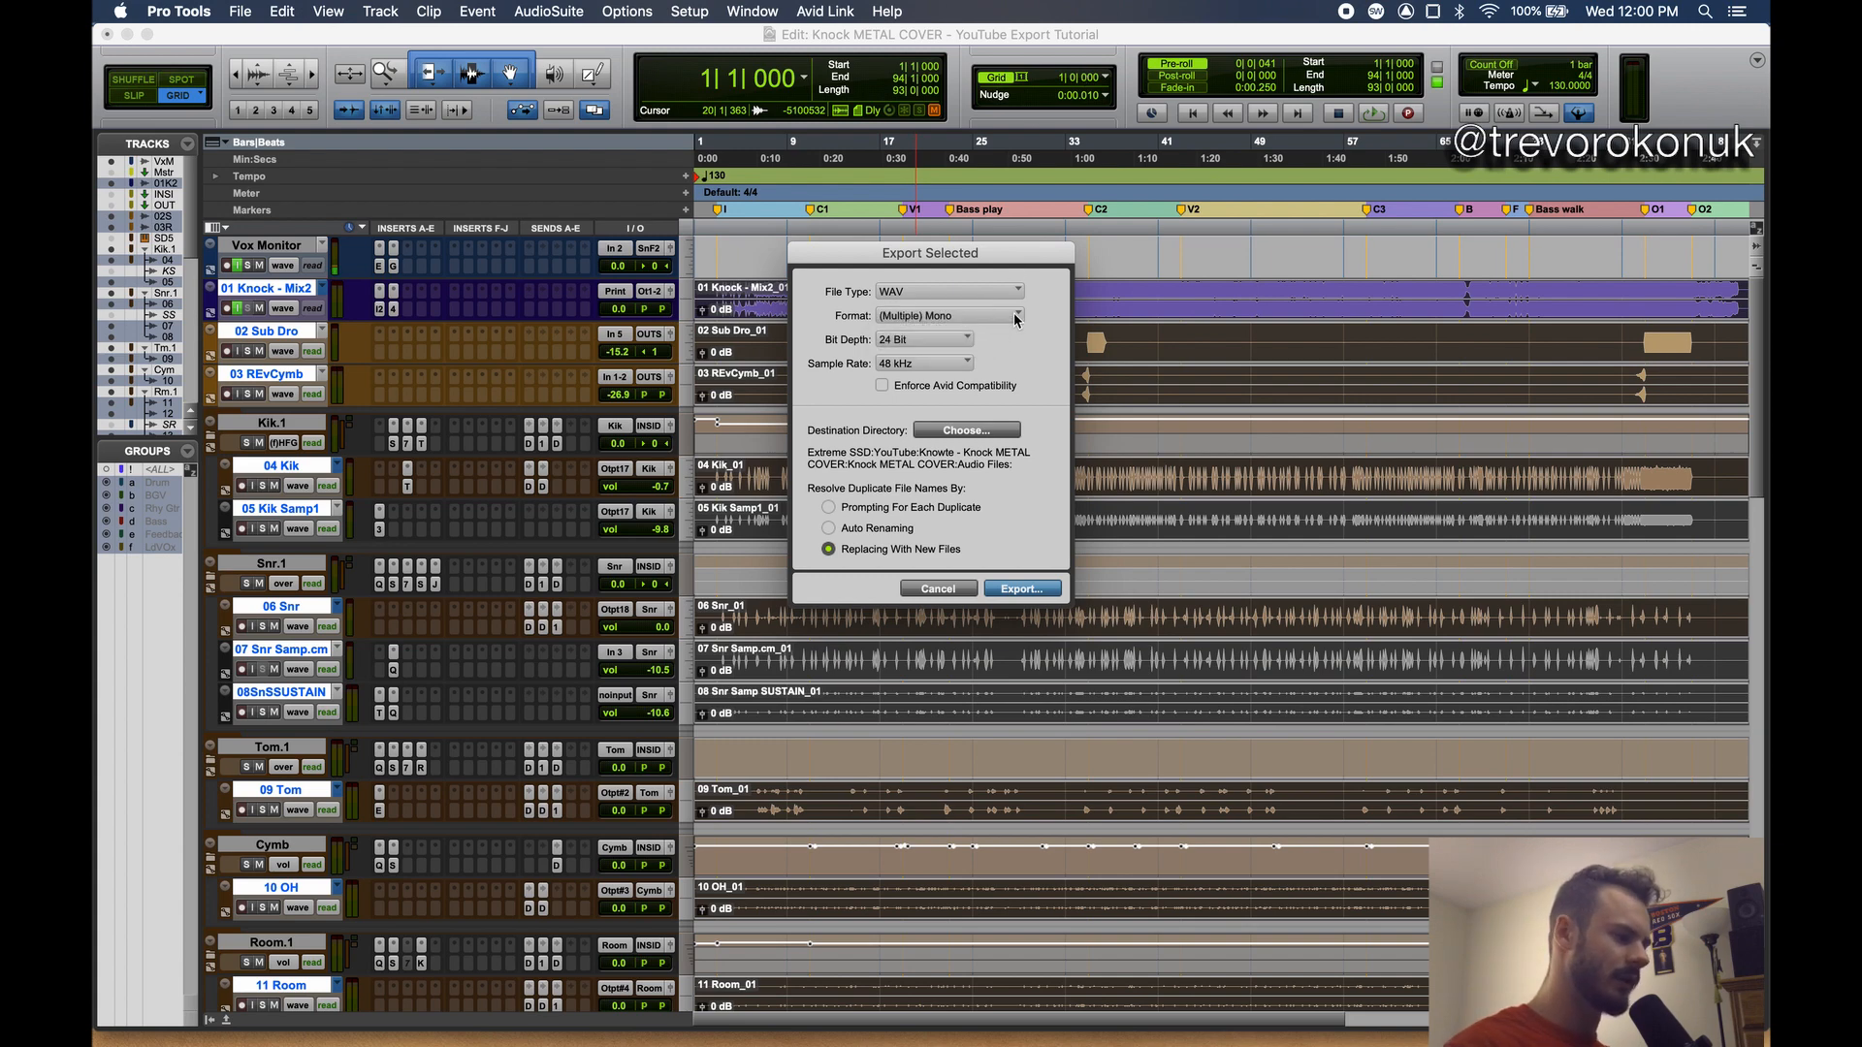
- Keep the (Multiple) Mono format and browse the export destination to the Knock METAL COVER folder inside Knowte - Knock METAL COVER
click(1015, 321)
click(978, 325)
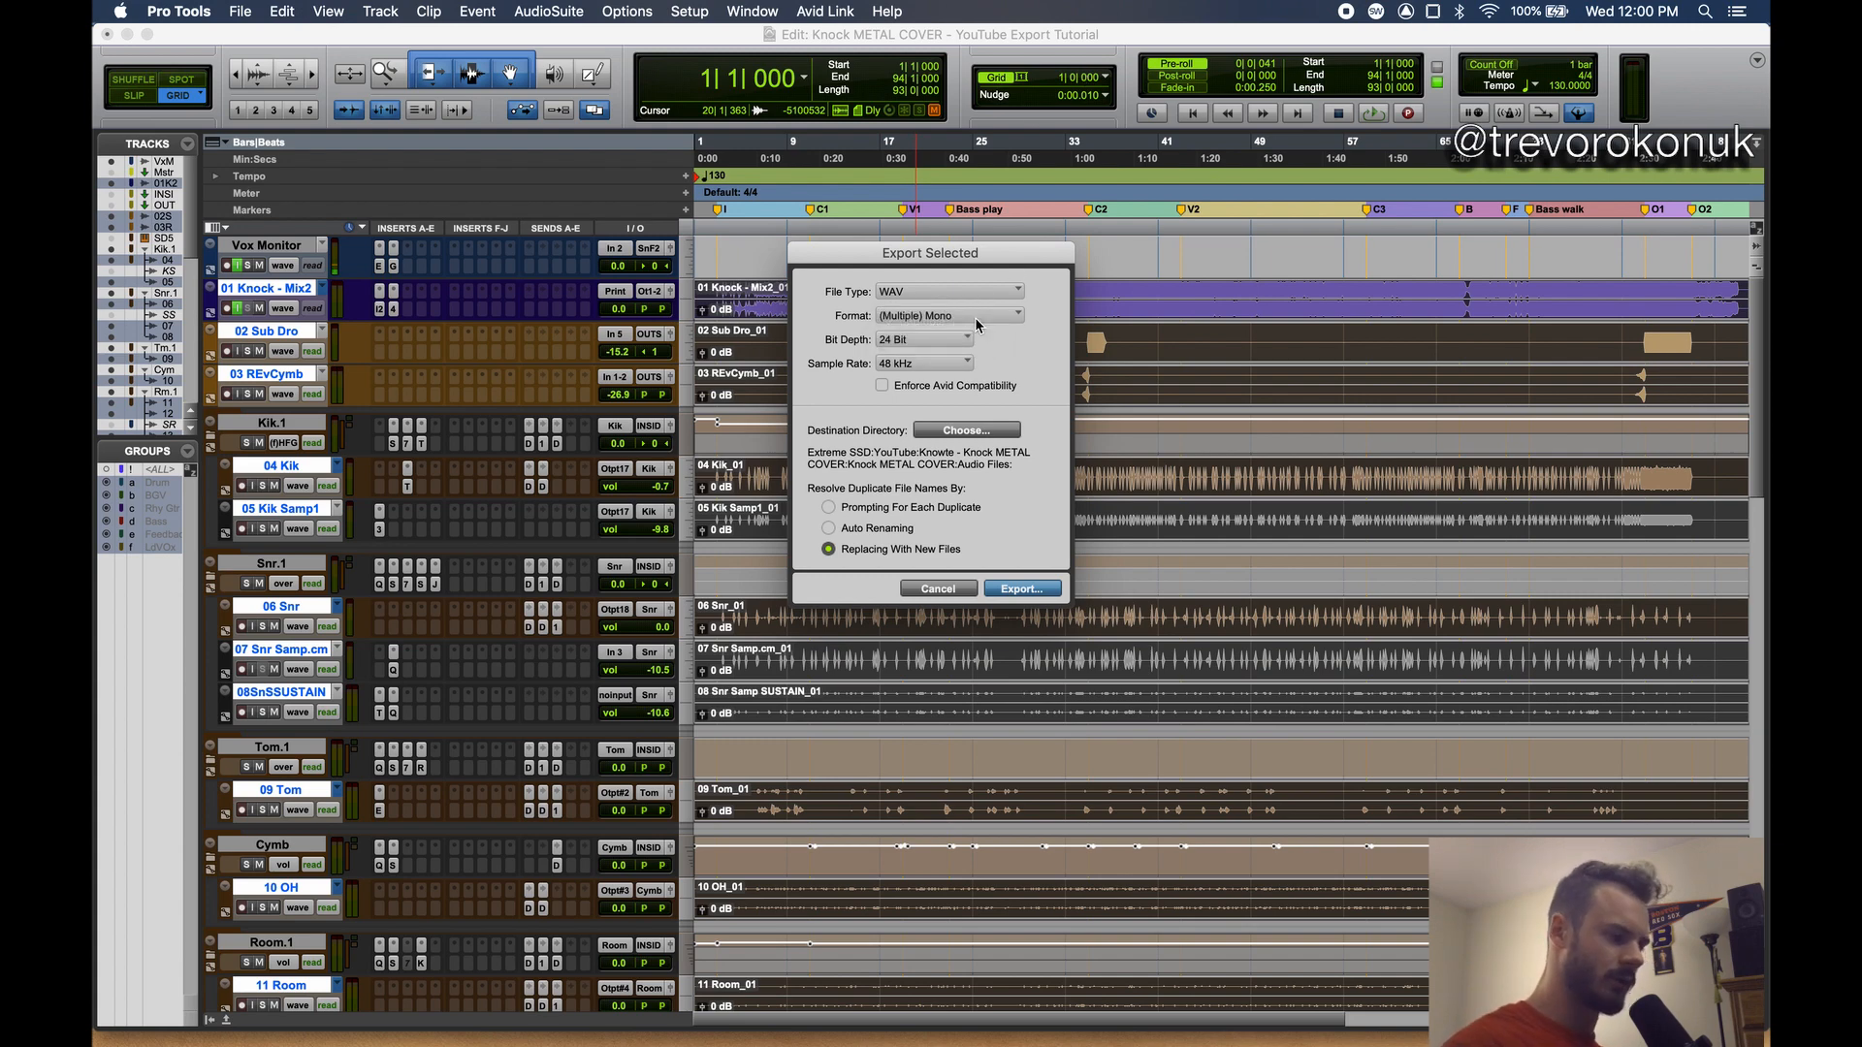
click(970, 432)
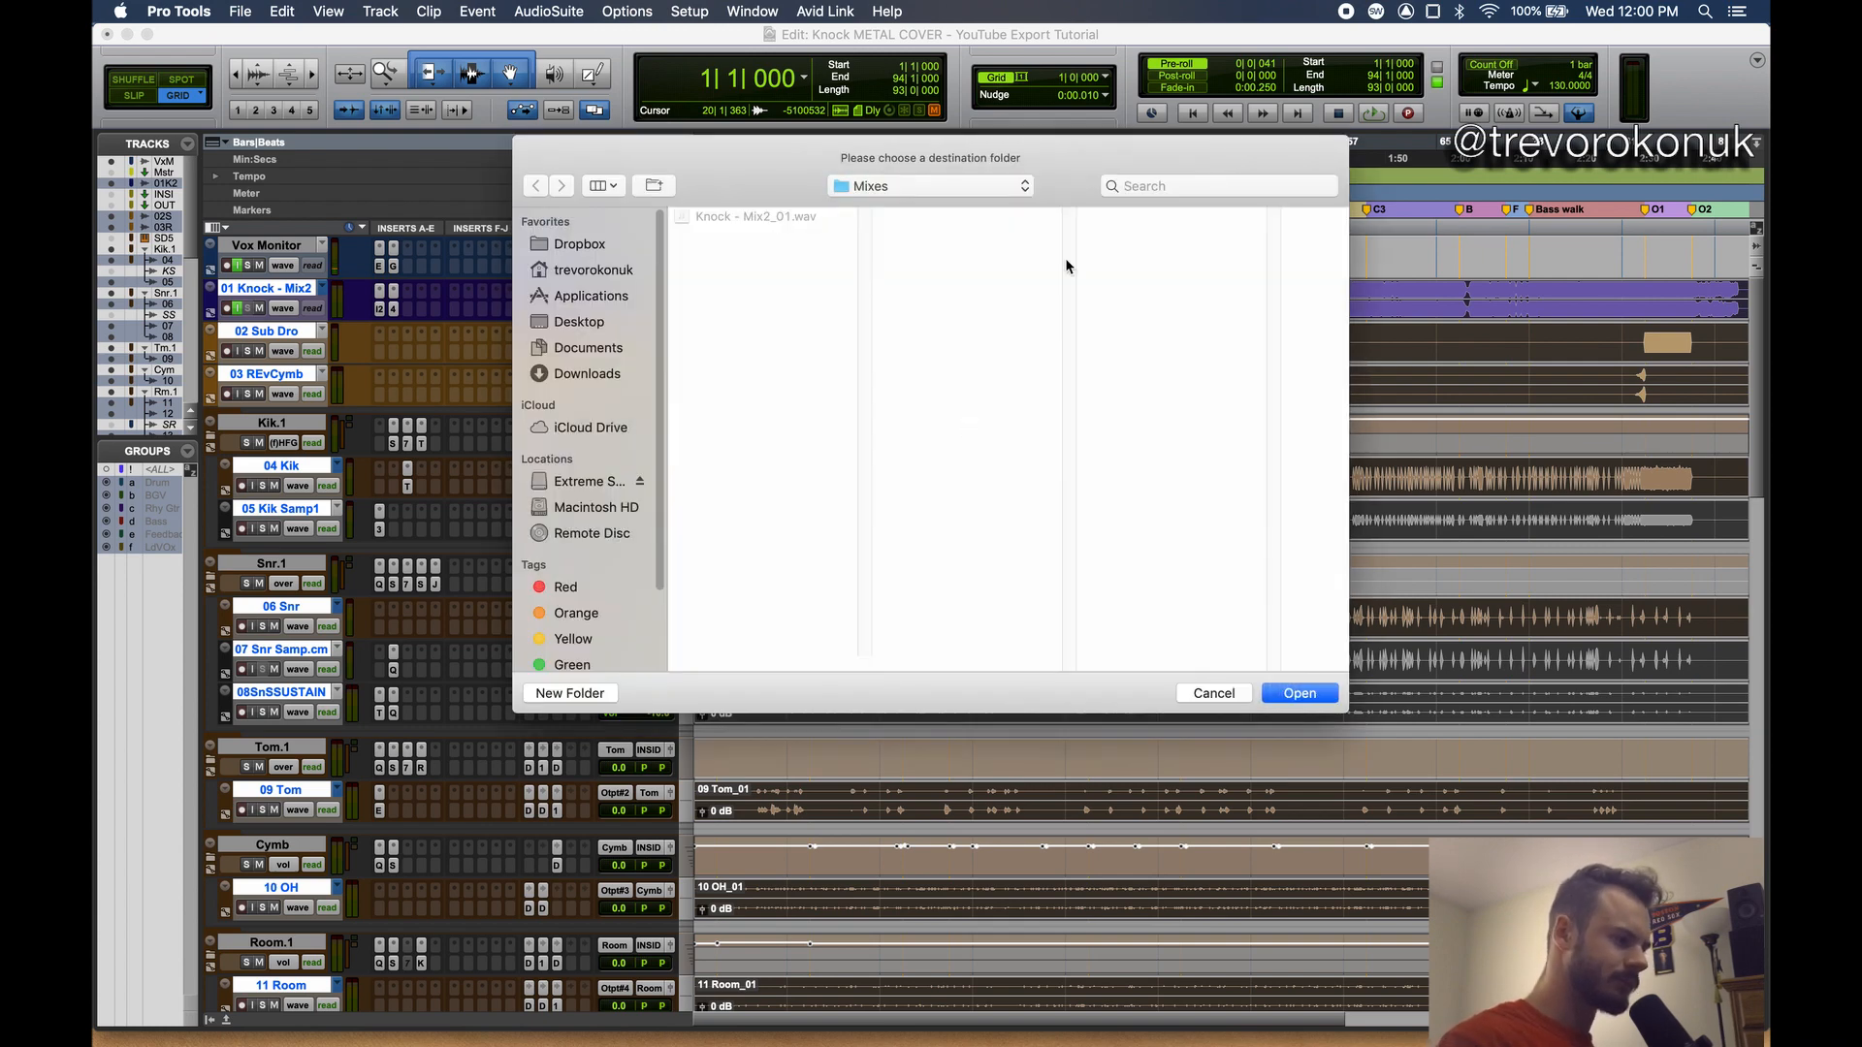
click(880, 184)
click(885, 209)
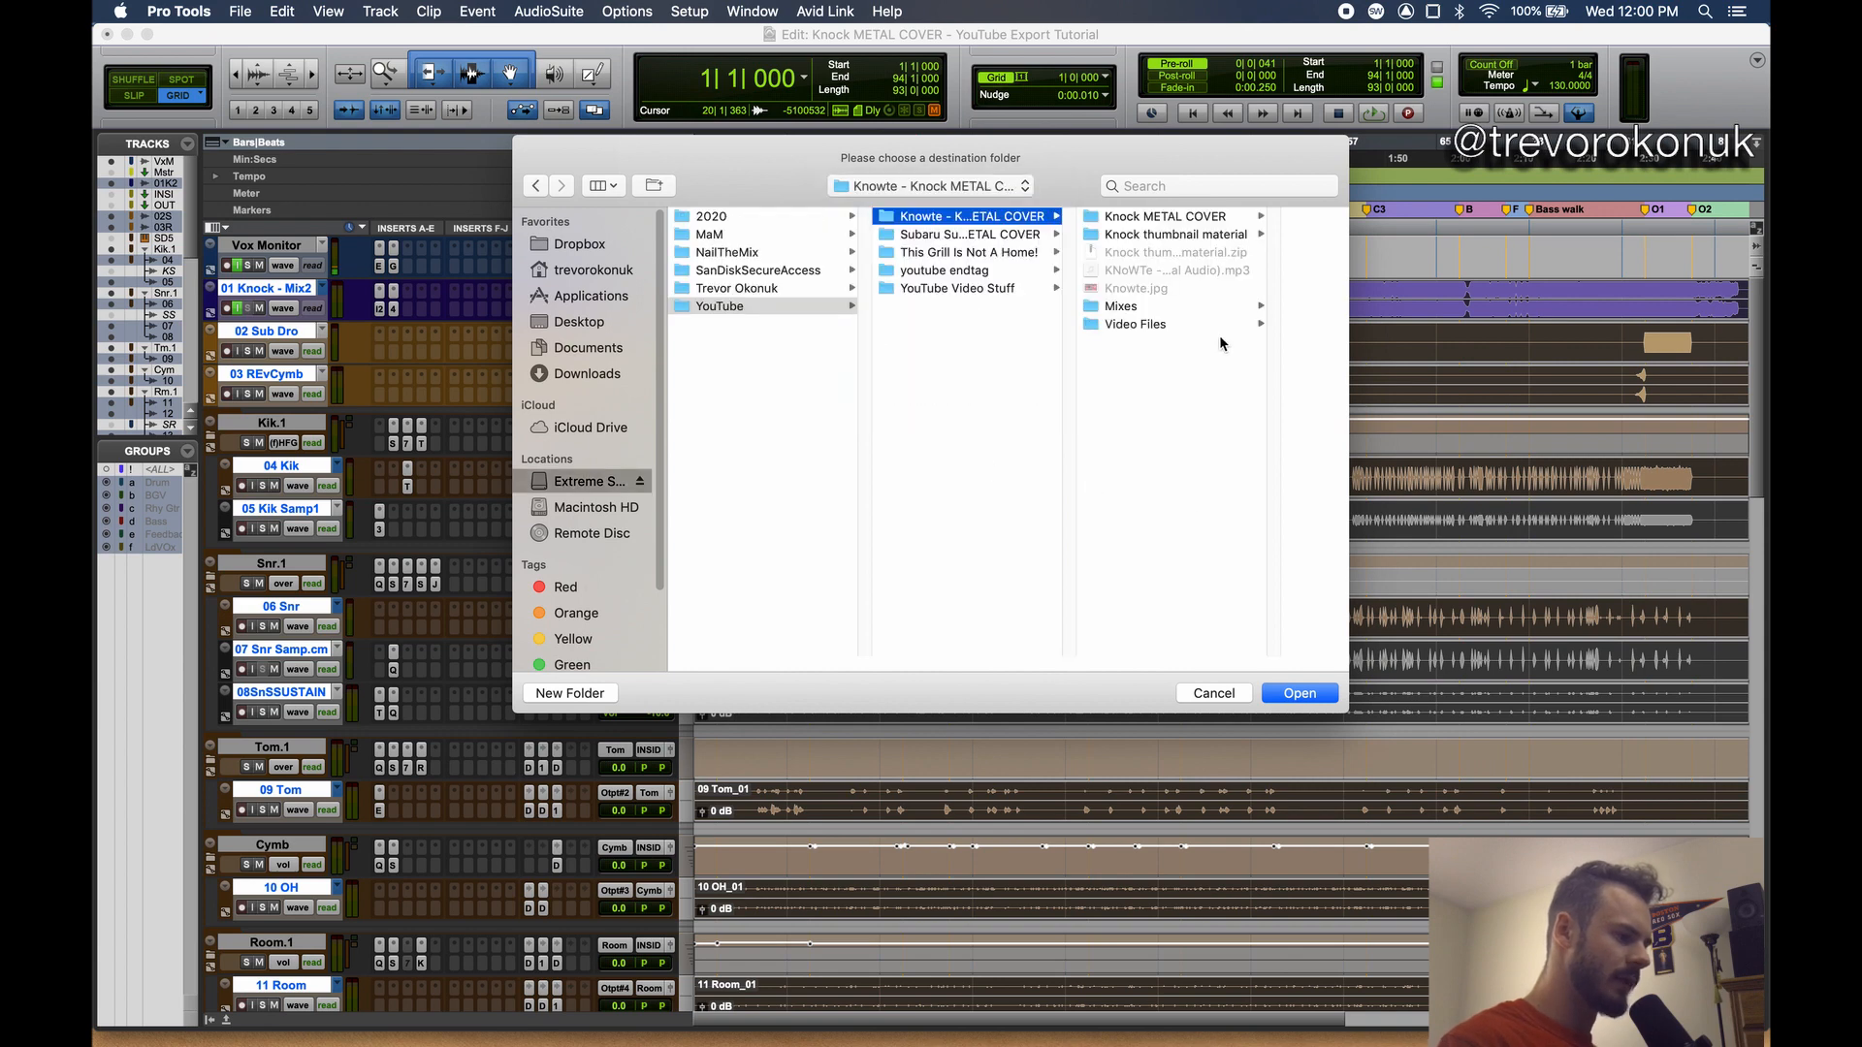
click(1149, 218)
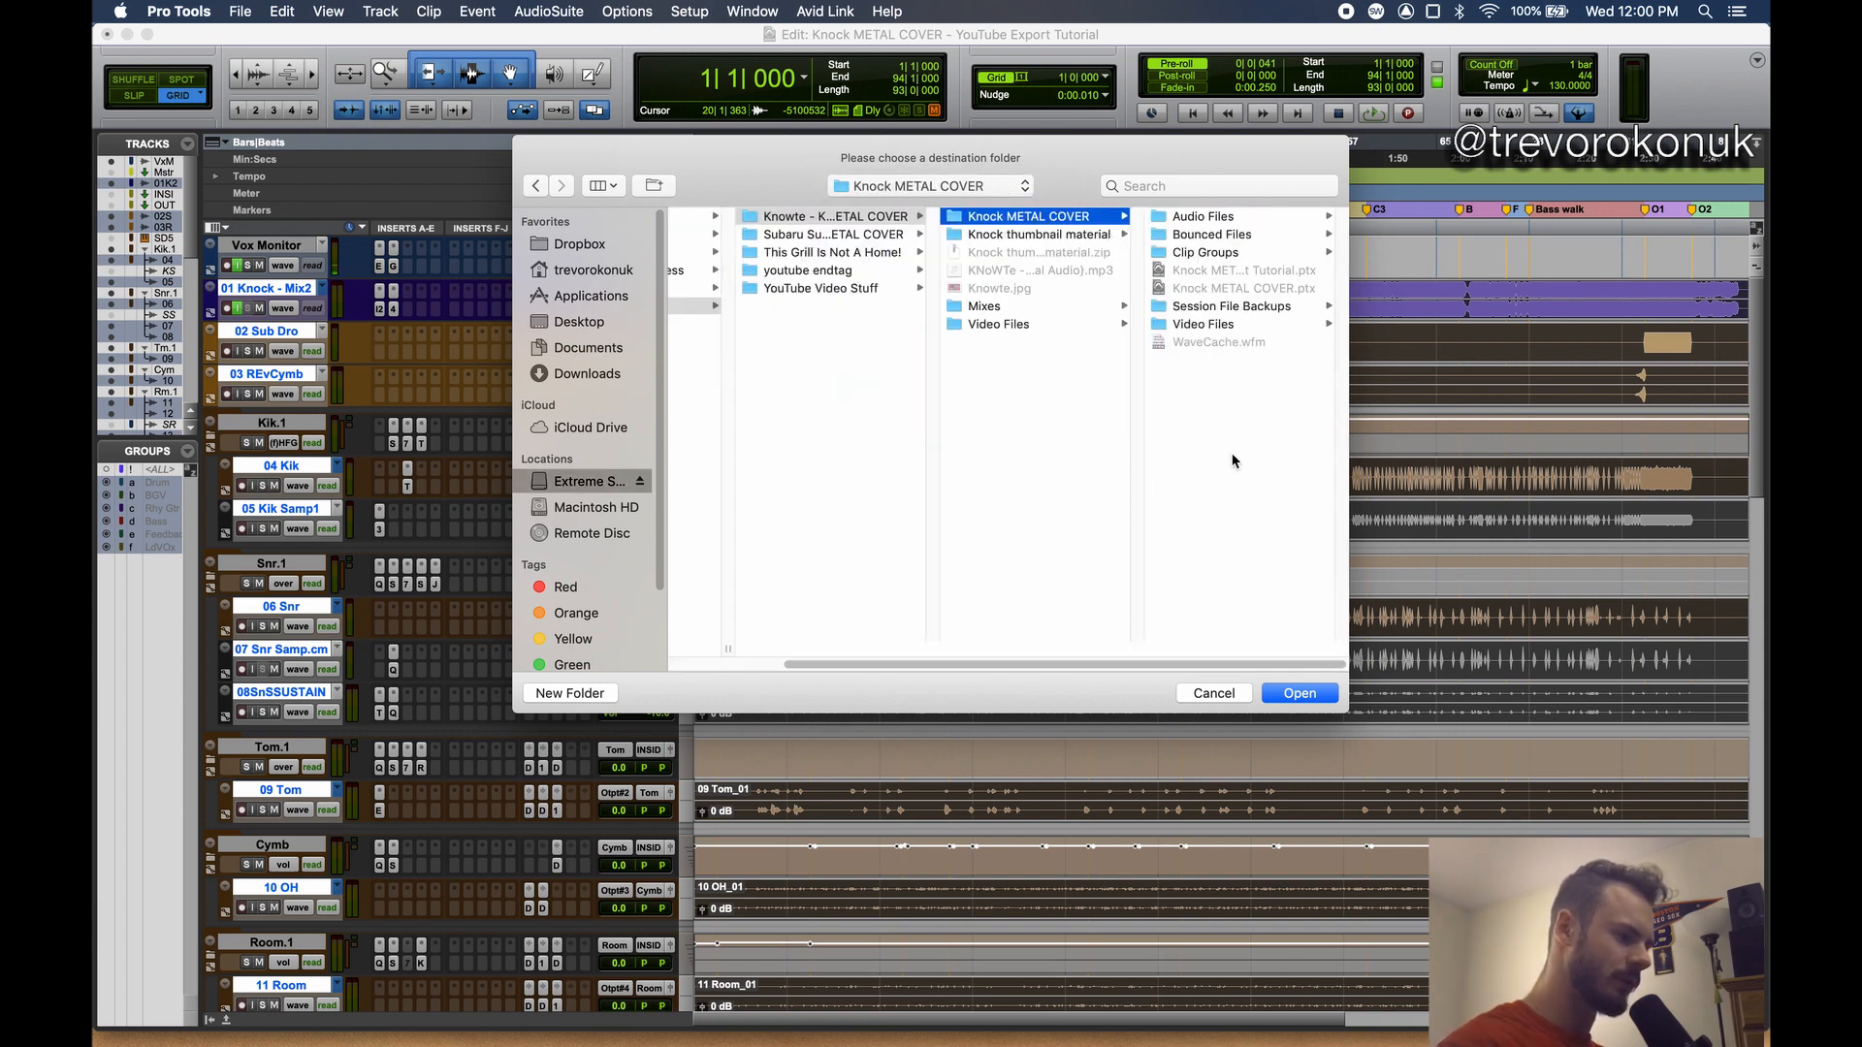
- Export the selected clips into a new folder named "Knock - Multitrack Export" inside Knock METAL COVER
click(593, 696)
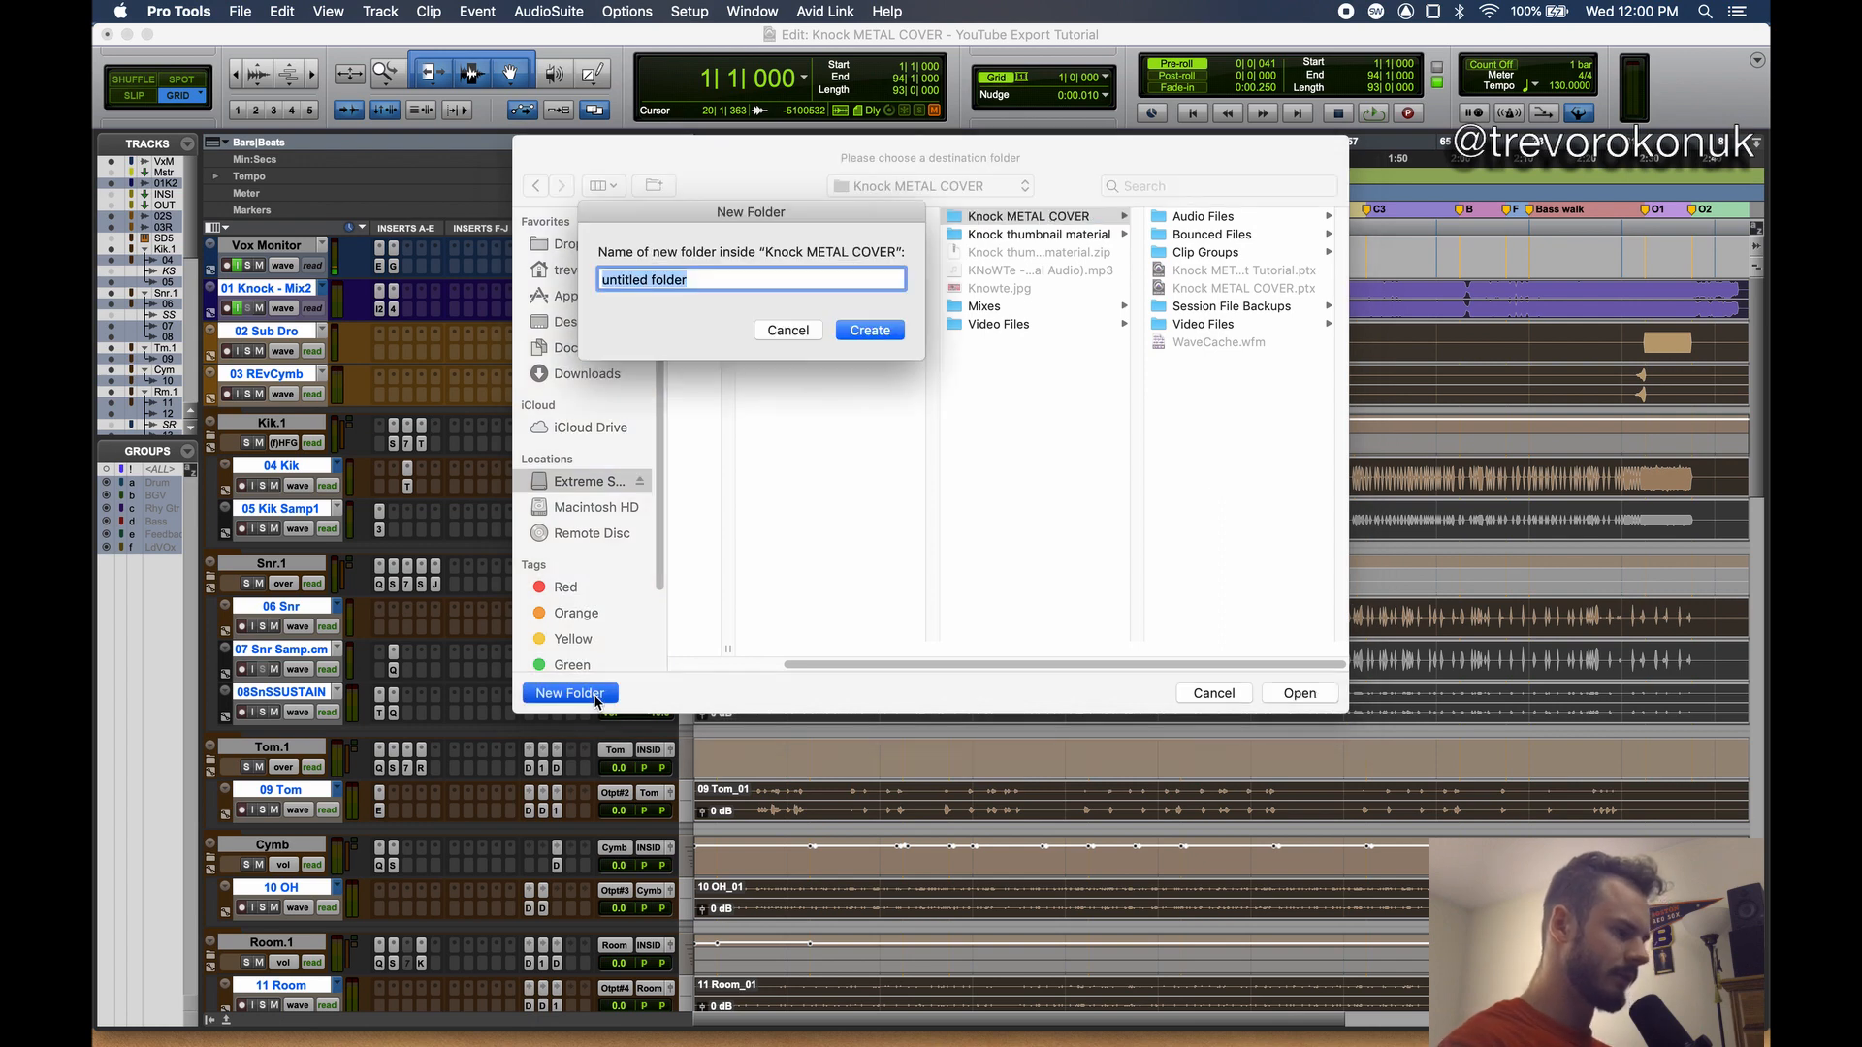
text(Knock)
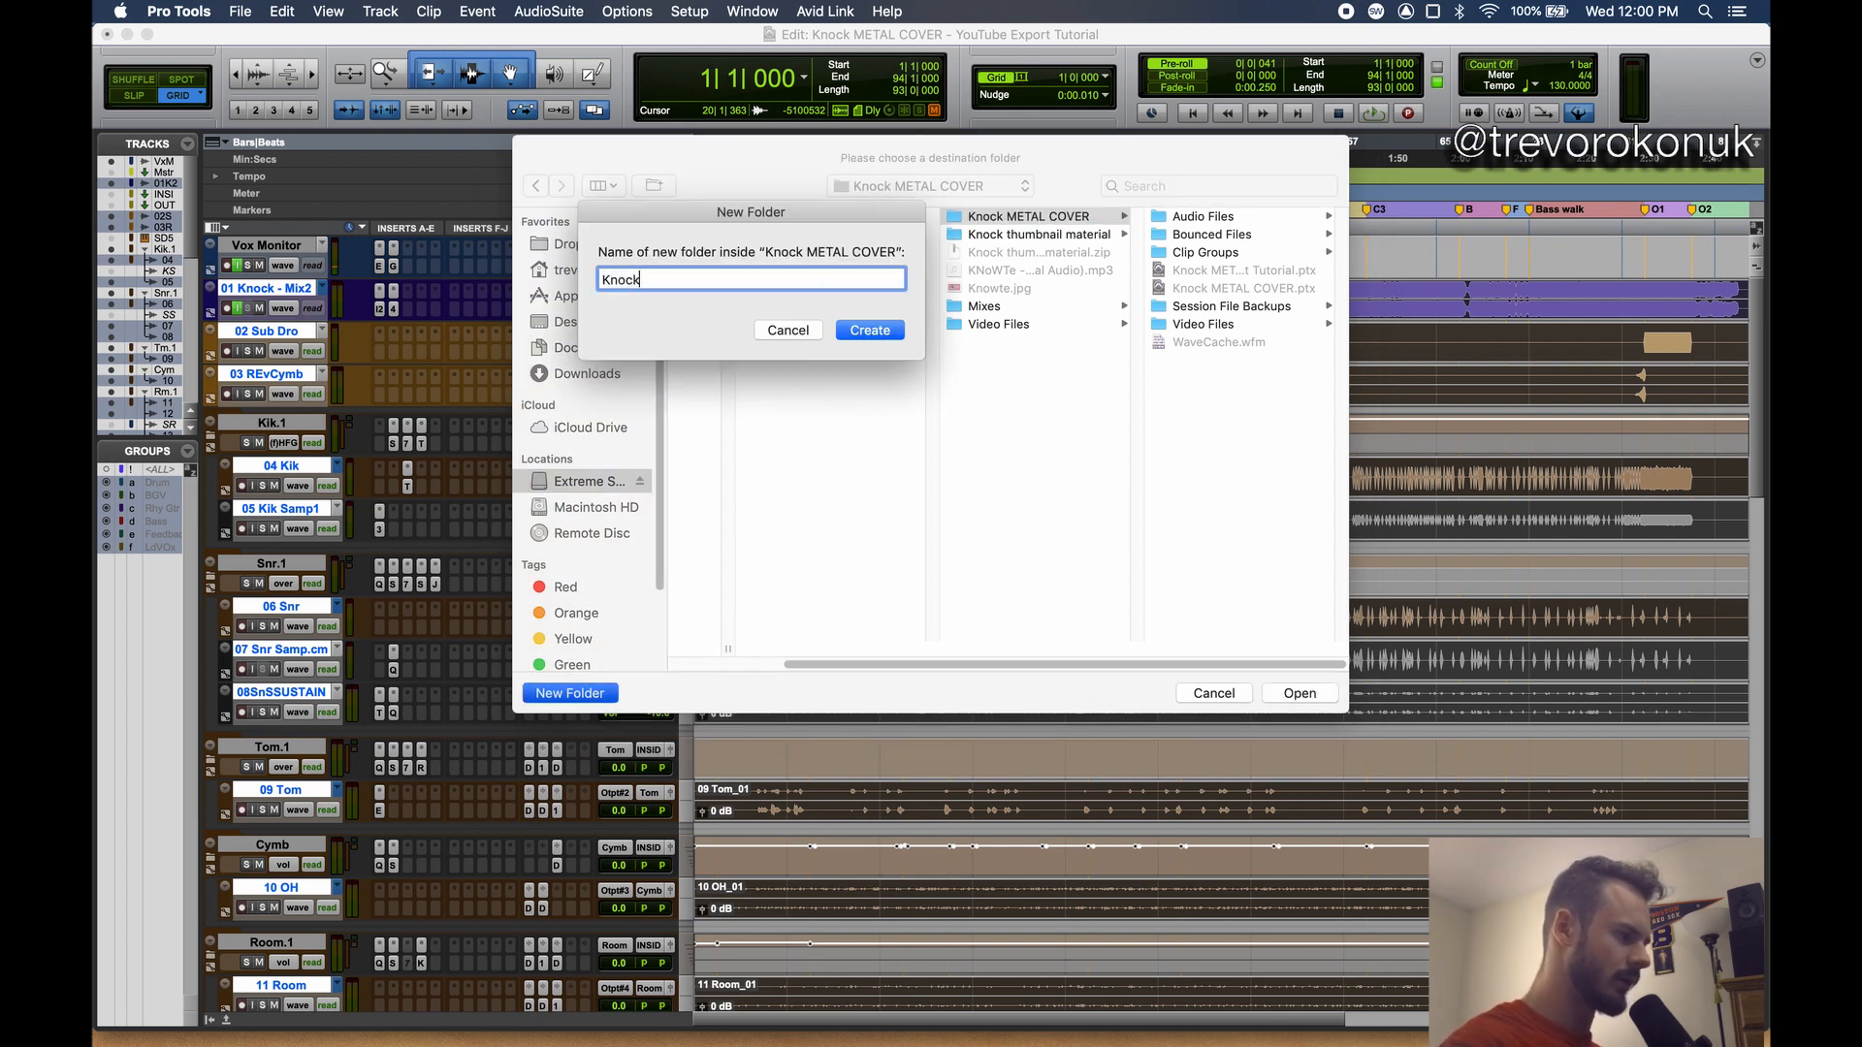
text( - Multit)
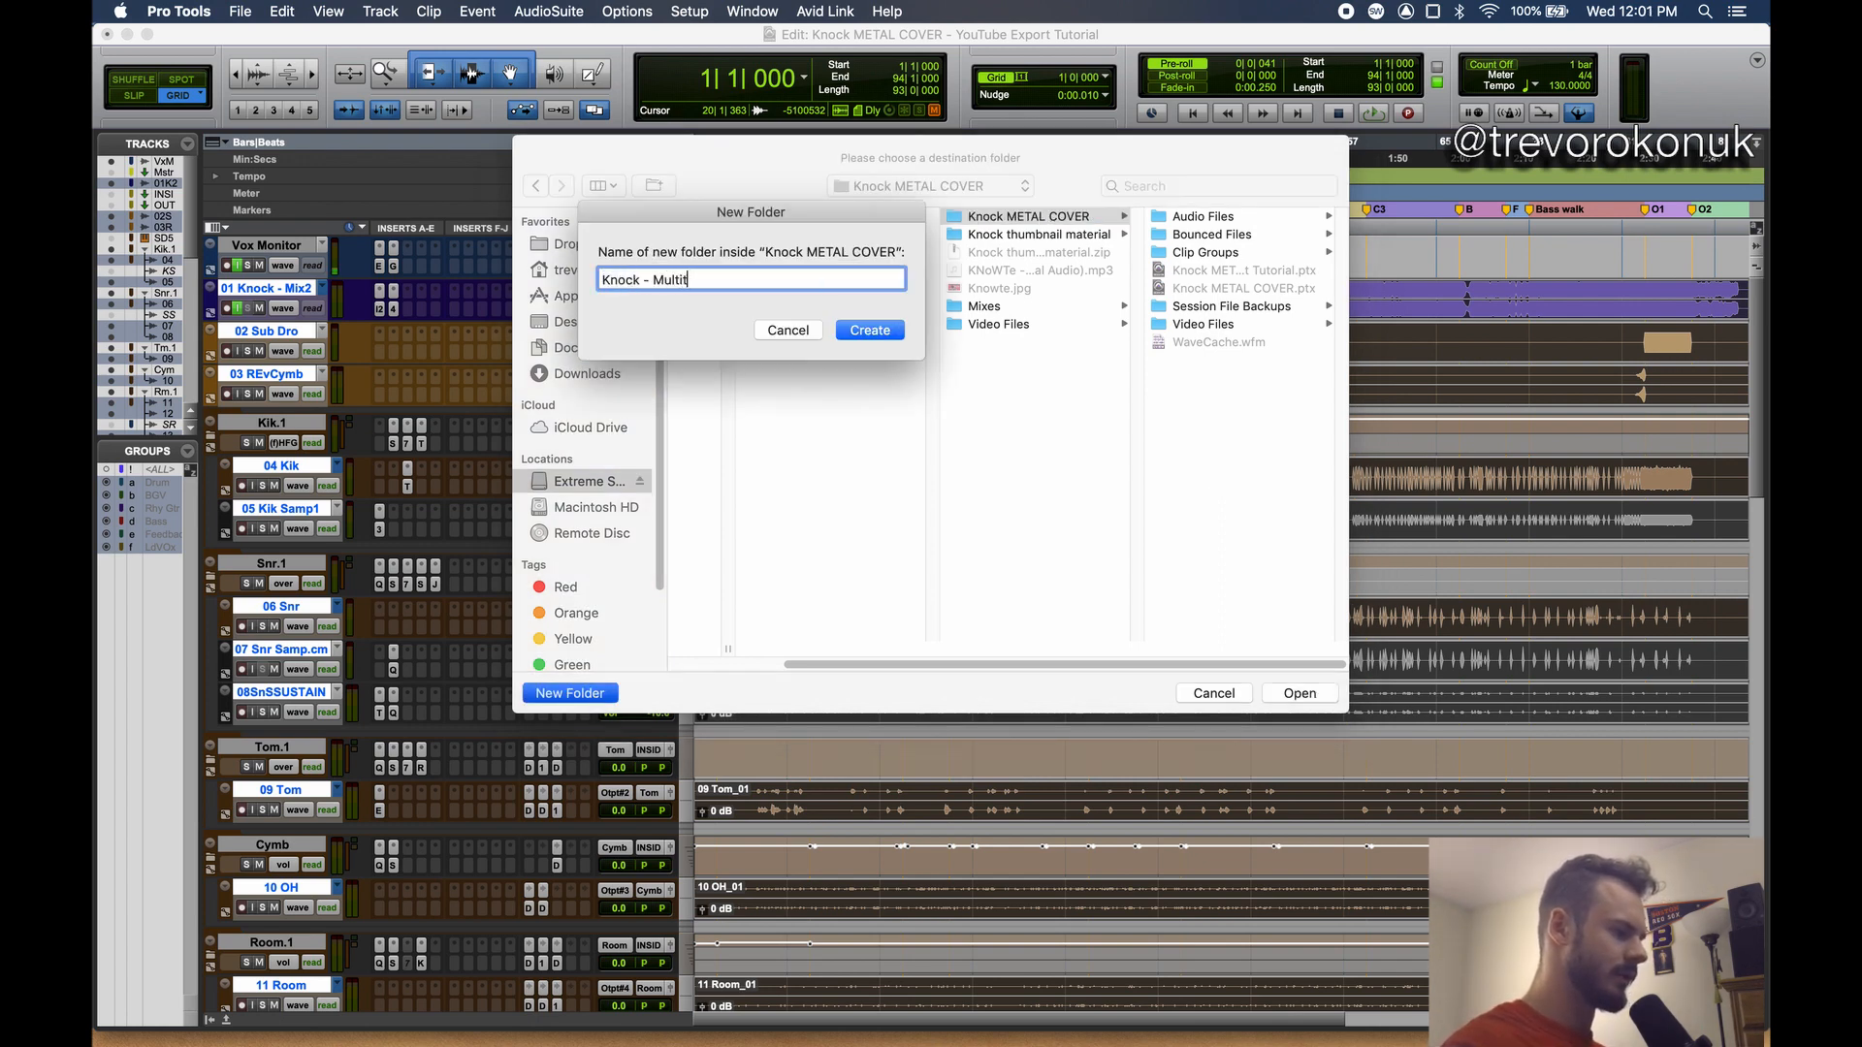
text(rack Export)
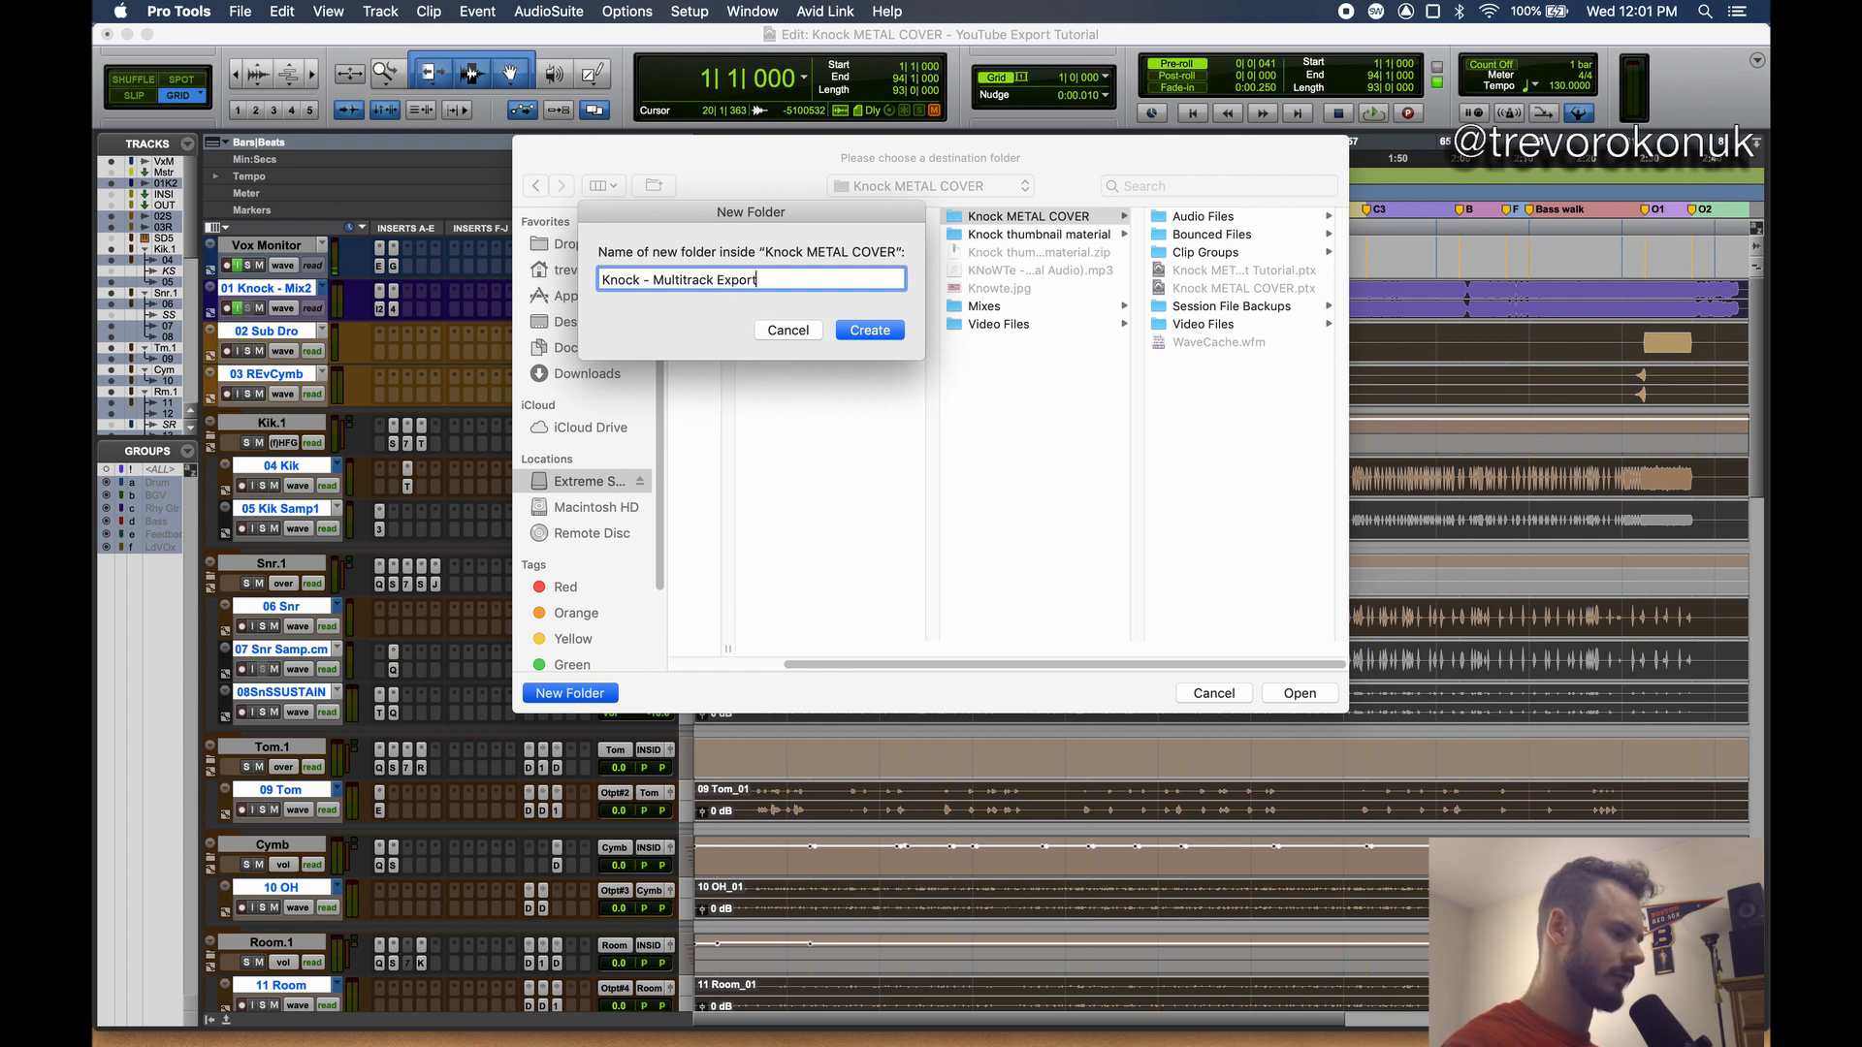
key(Return)
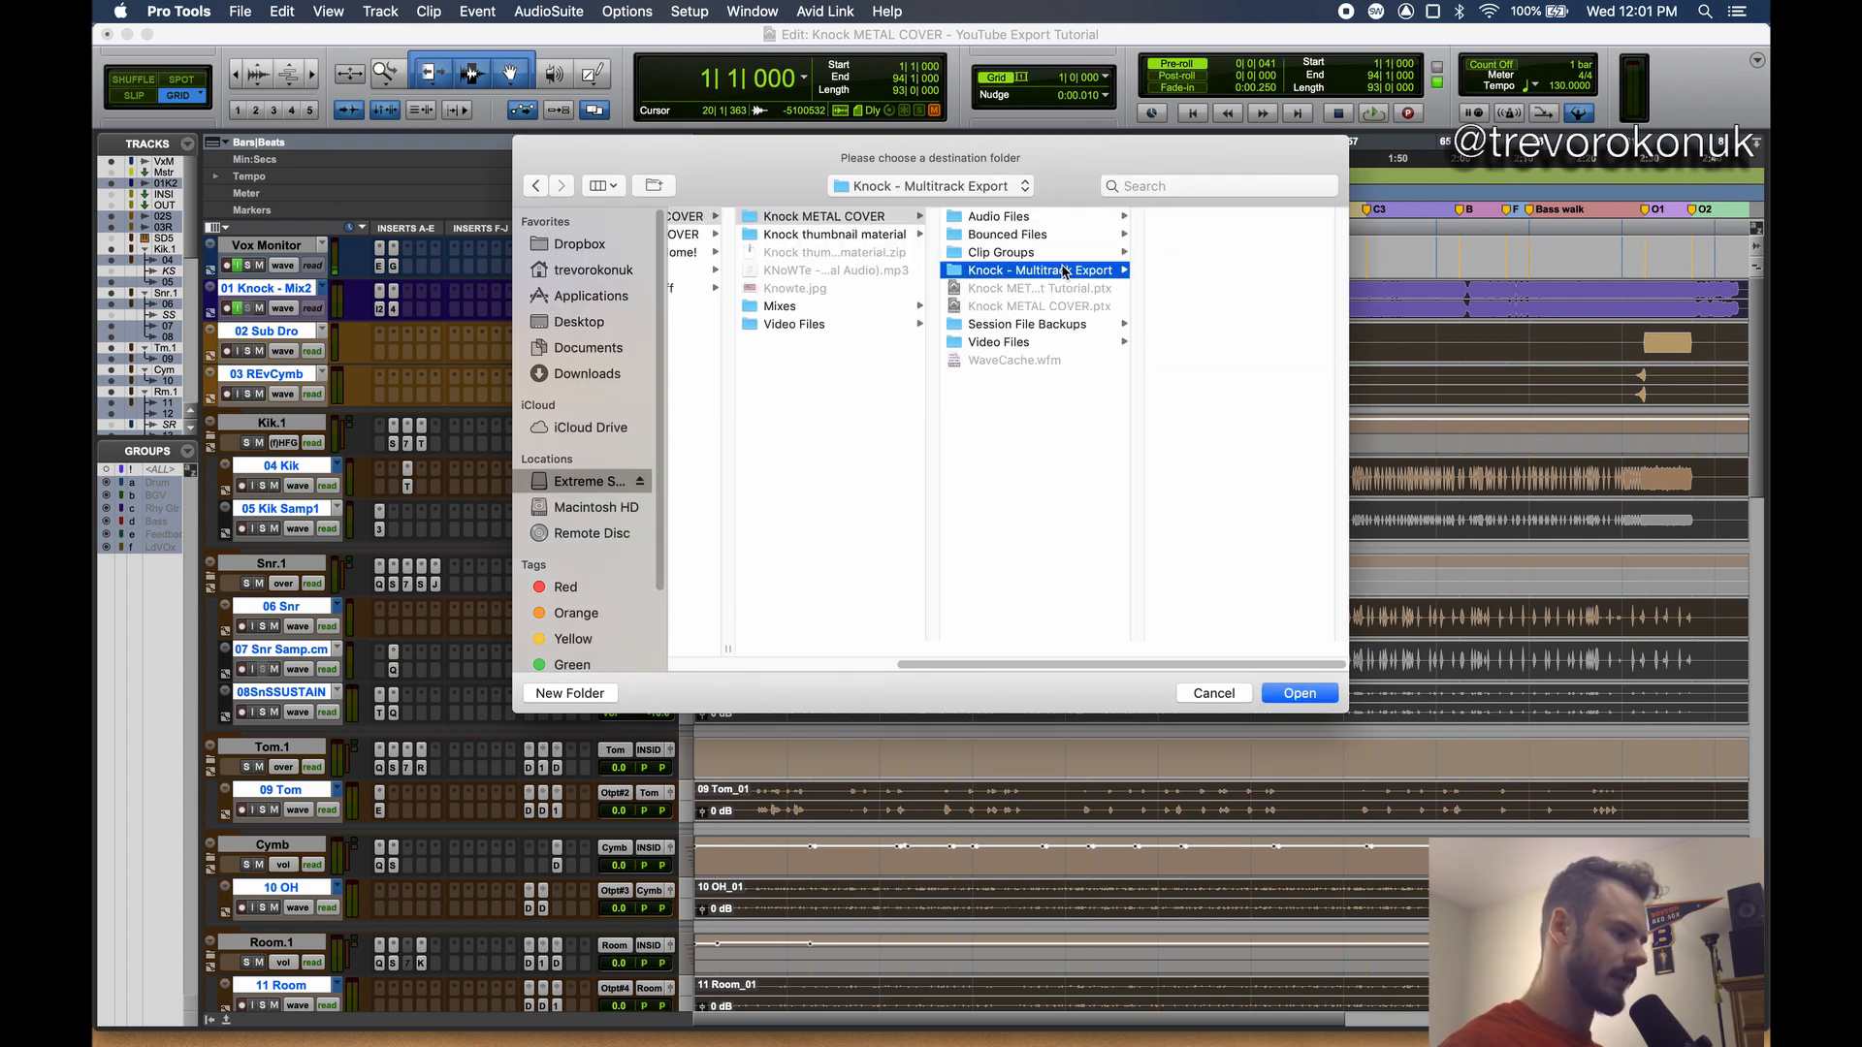
click(1299, 692)
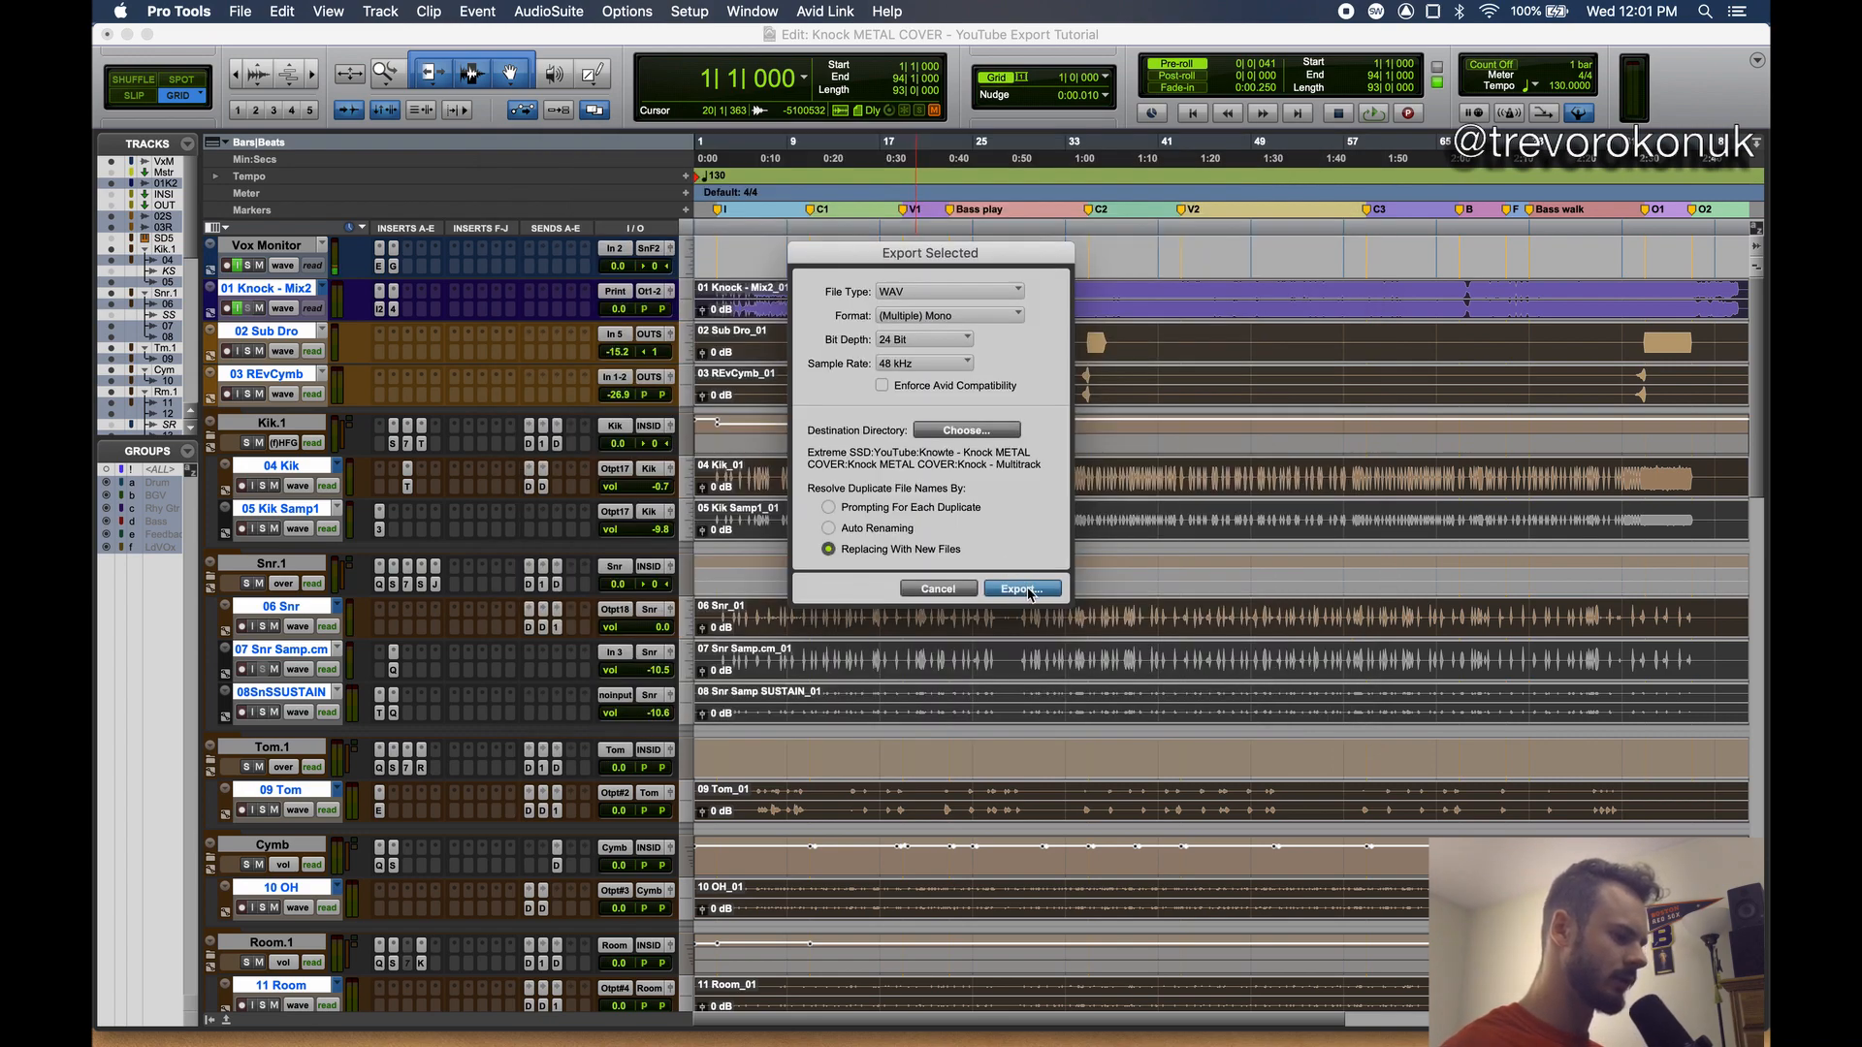
click(1029, 593)
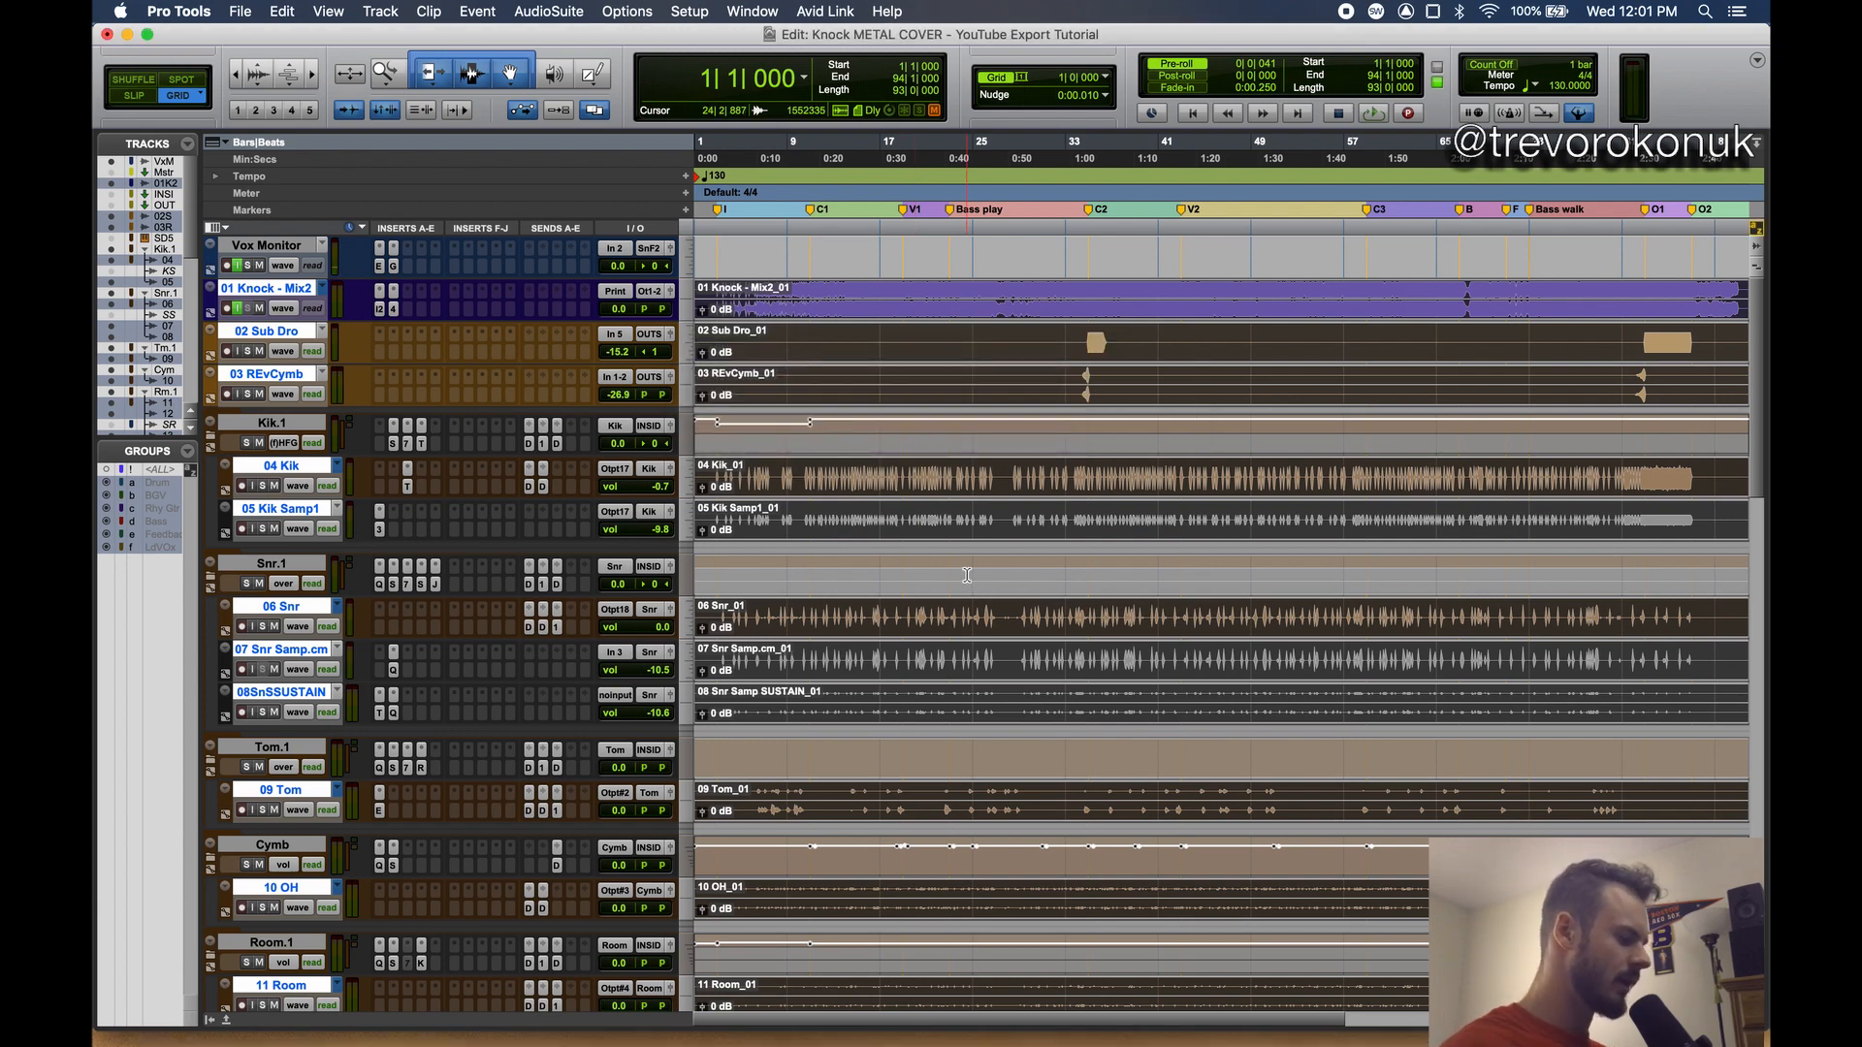
- Switch to Finder, open the Knock - Multitrack Export folder in Knock METAL COVER and look through the exported WAV files
click(402, 1023)
click(1091, 144)
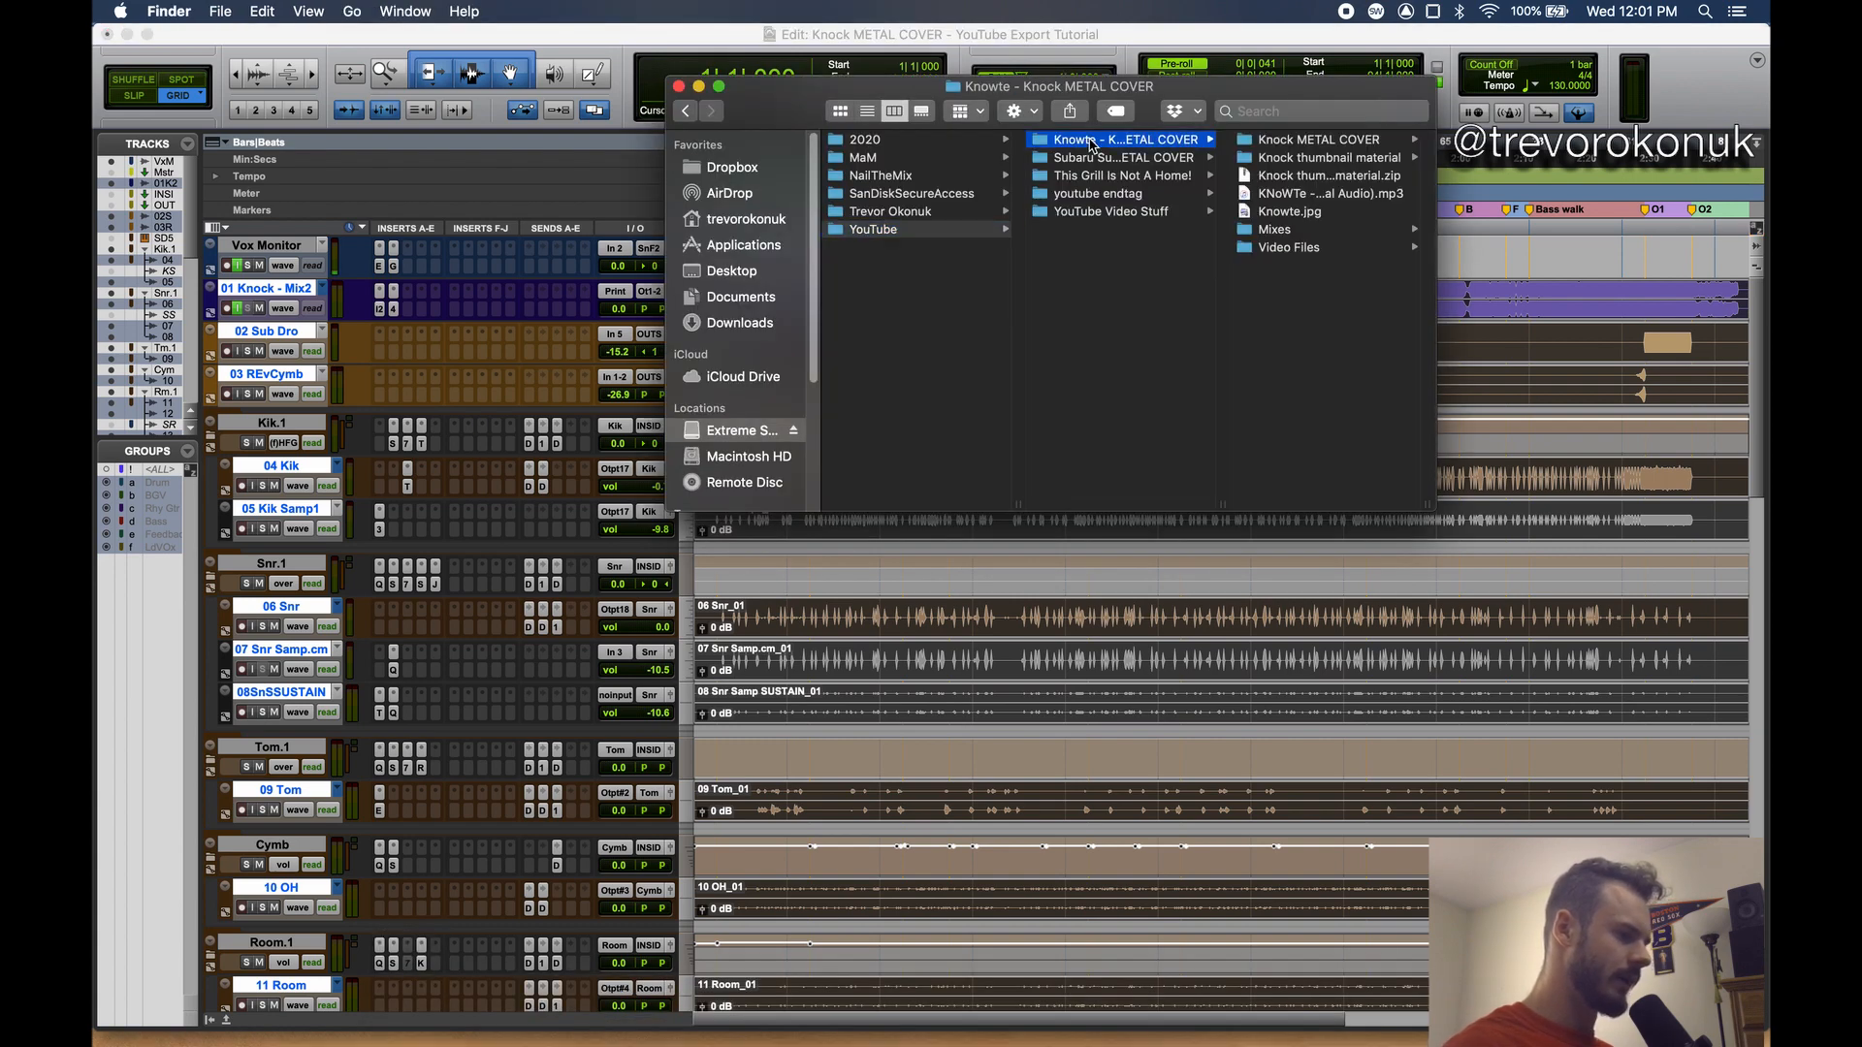
click(1317, 140)
click(1329, 194)
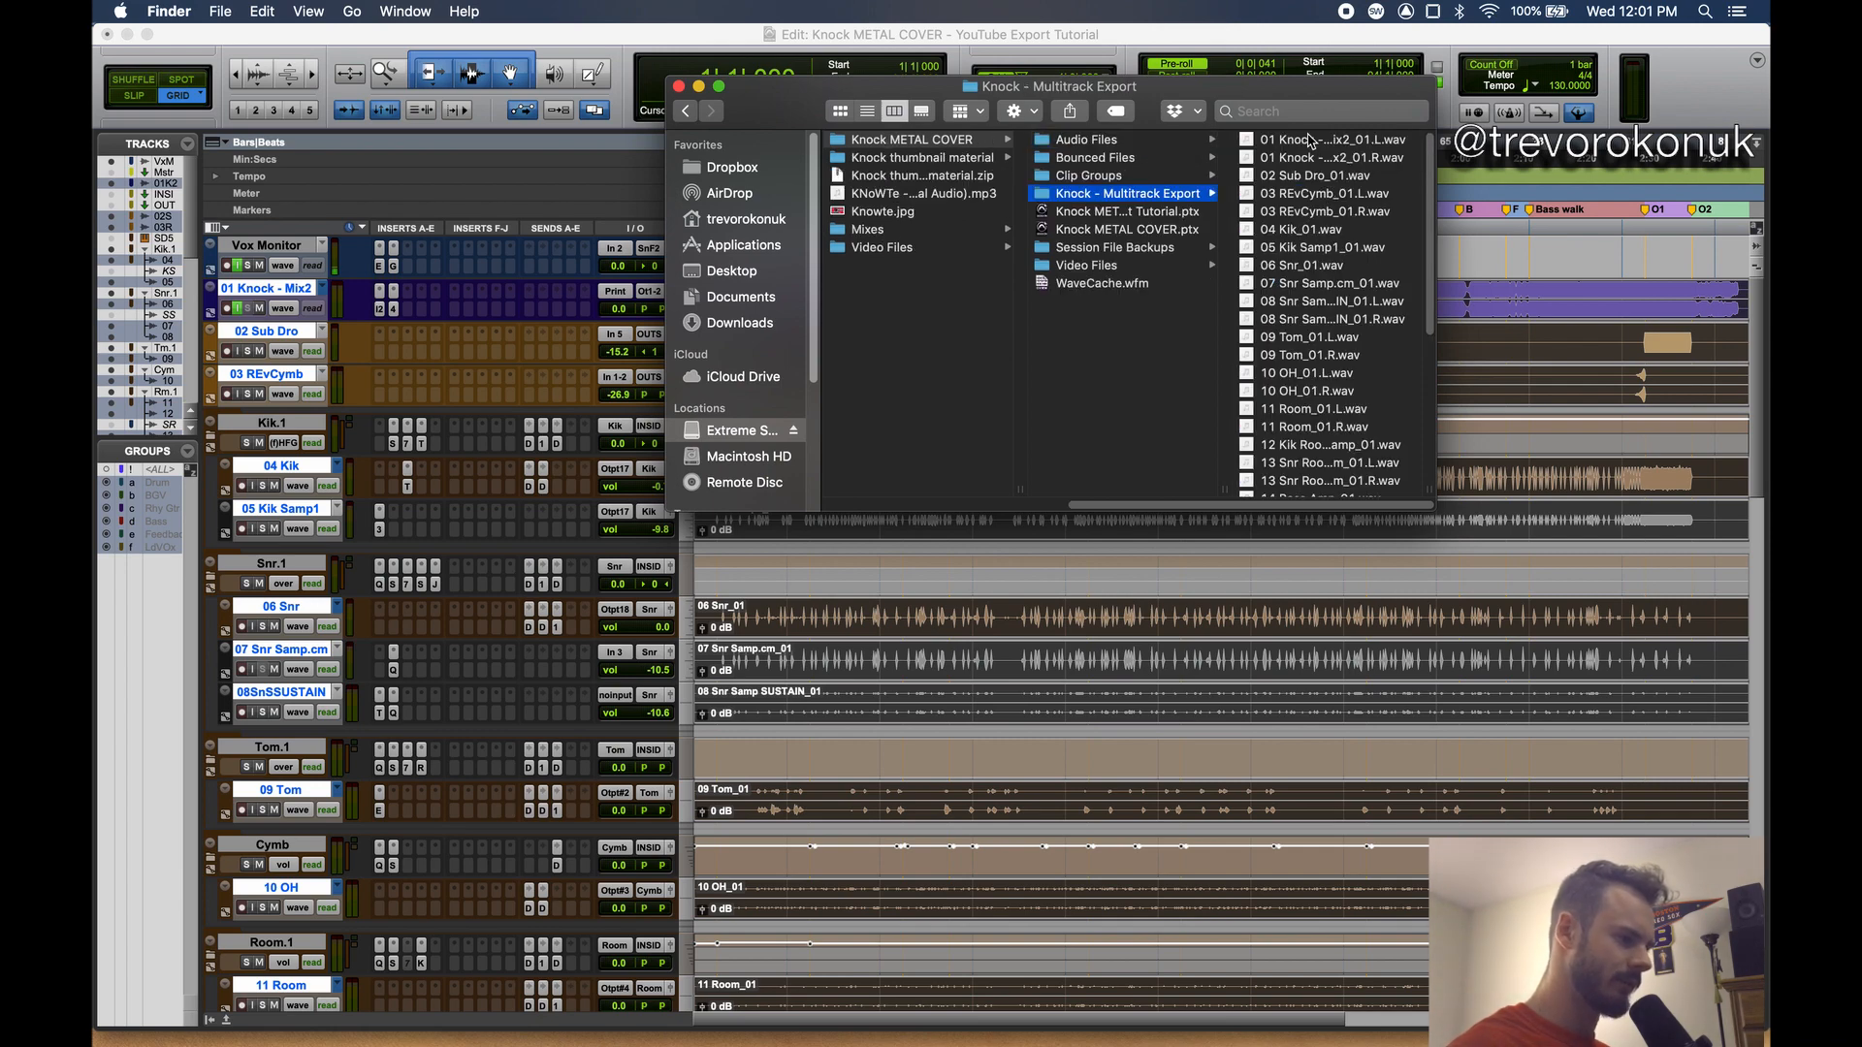
scroll(1310, 140, down, 5)
scroll(1309, 140, up, 5)
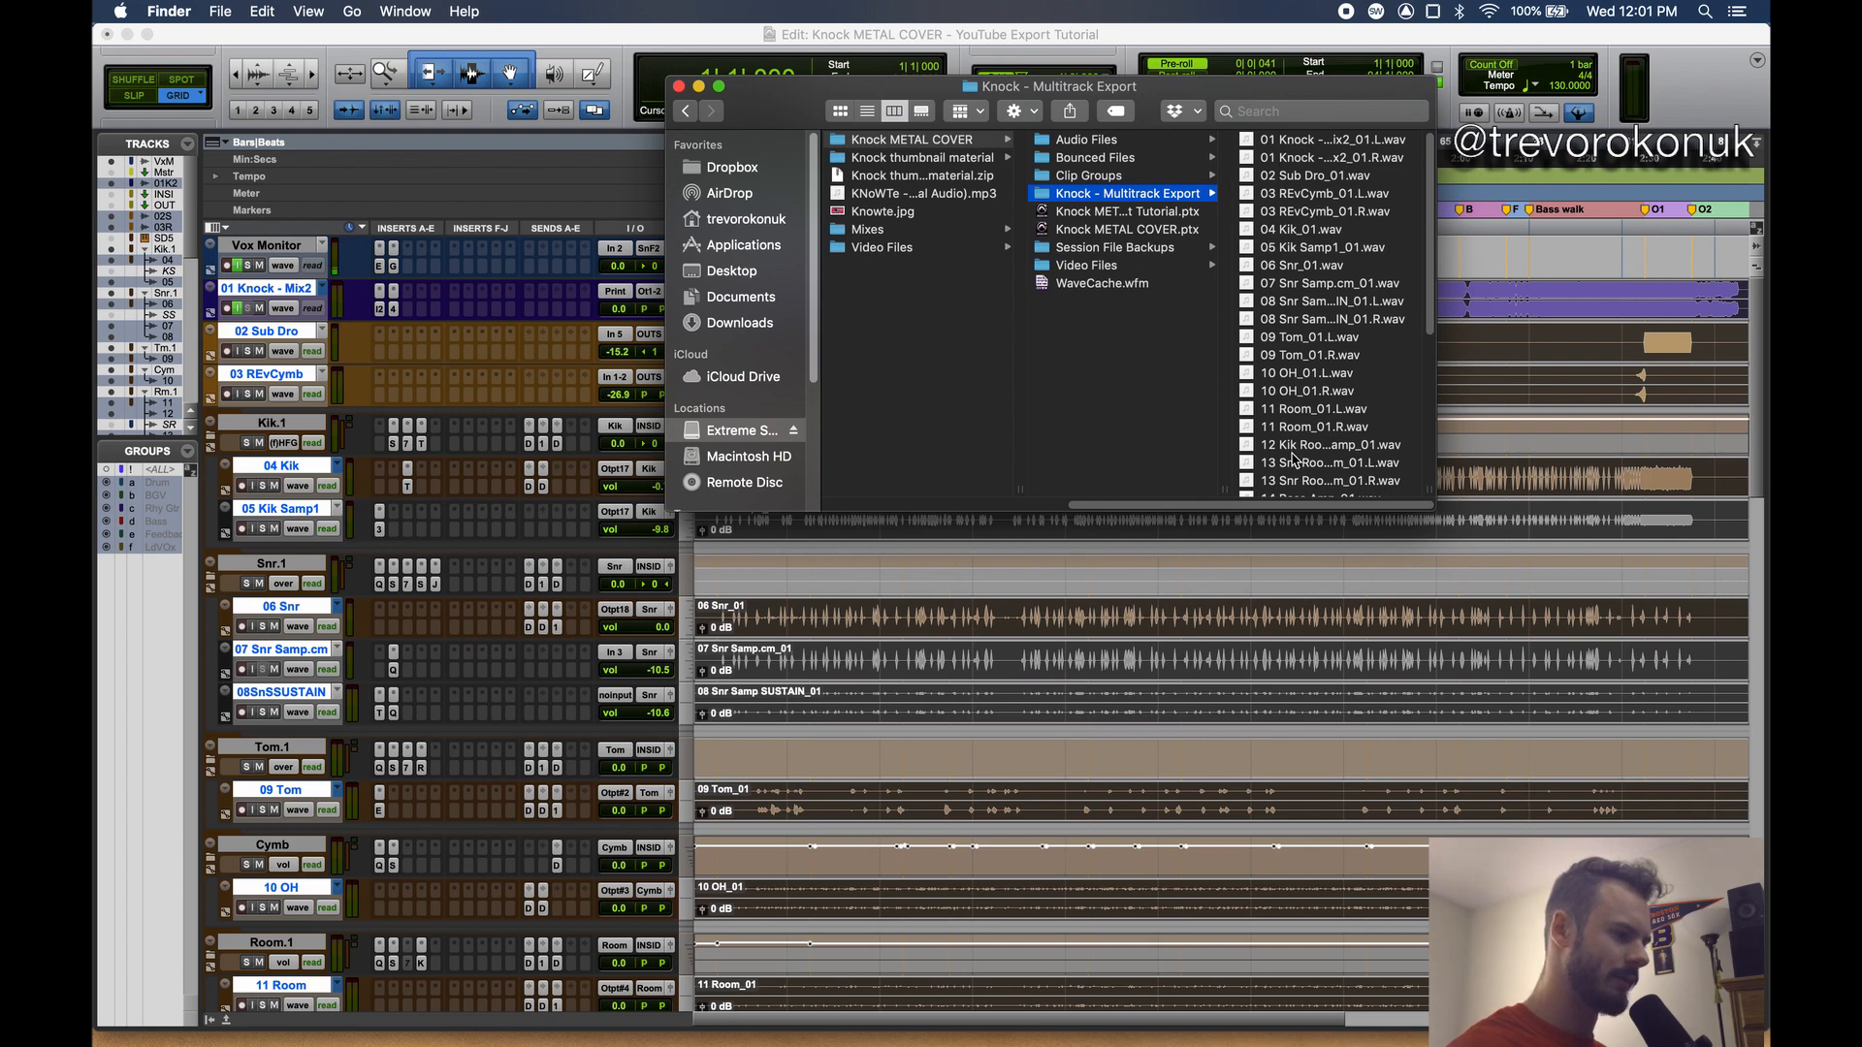
scroll(1321, 273, down, 2)
scroll(1321, 273, down, 1)
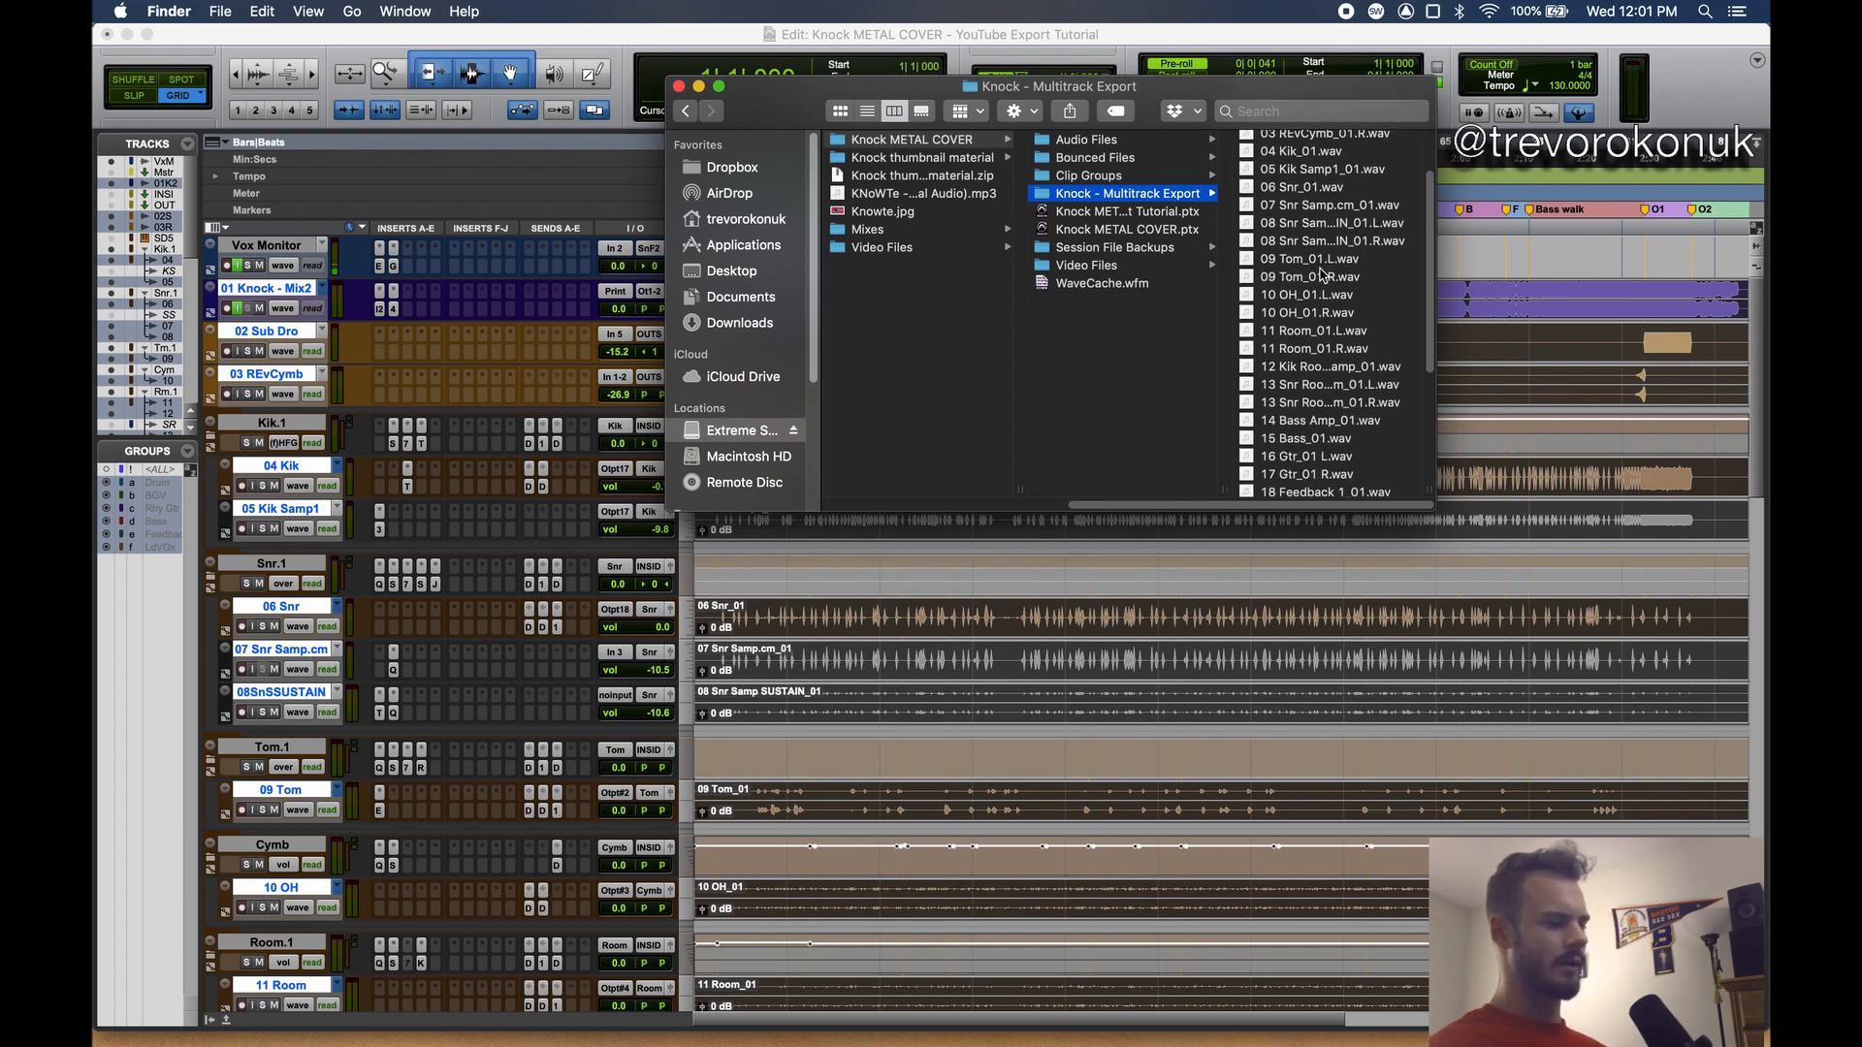
- Compare the previews of the left and right mono files of 13 Snr Room Samp.cm_01
click(1302, 388)
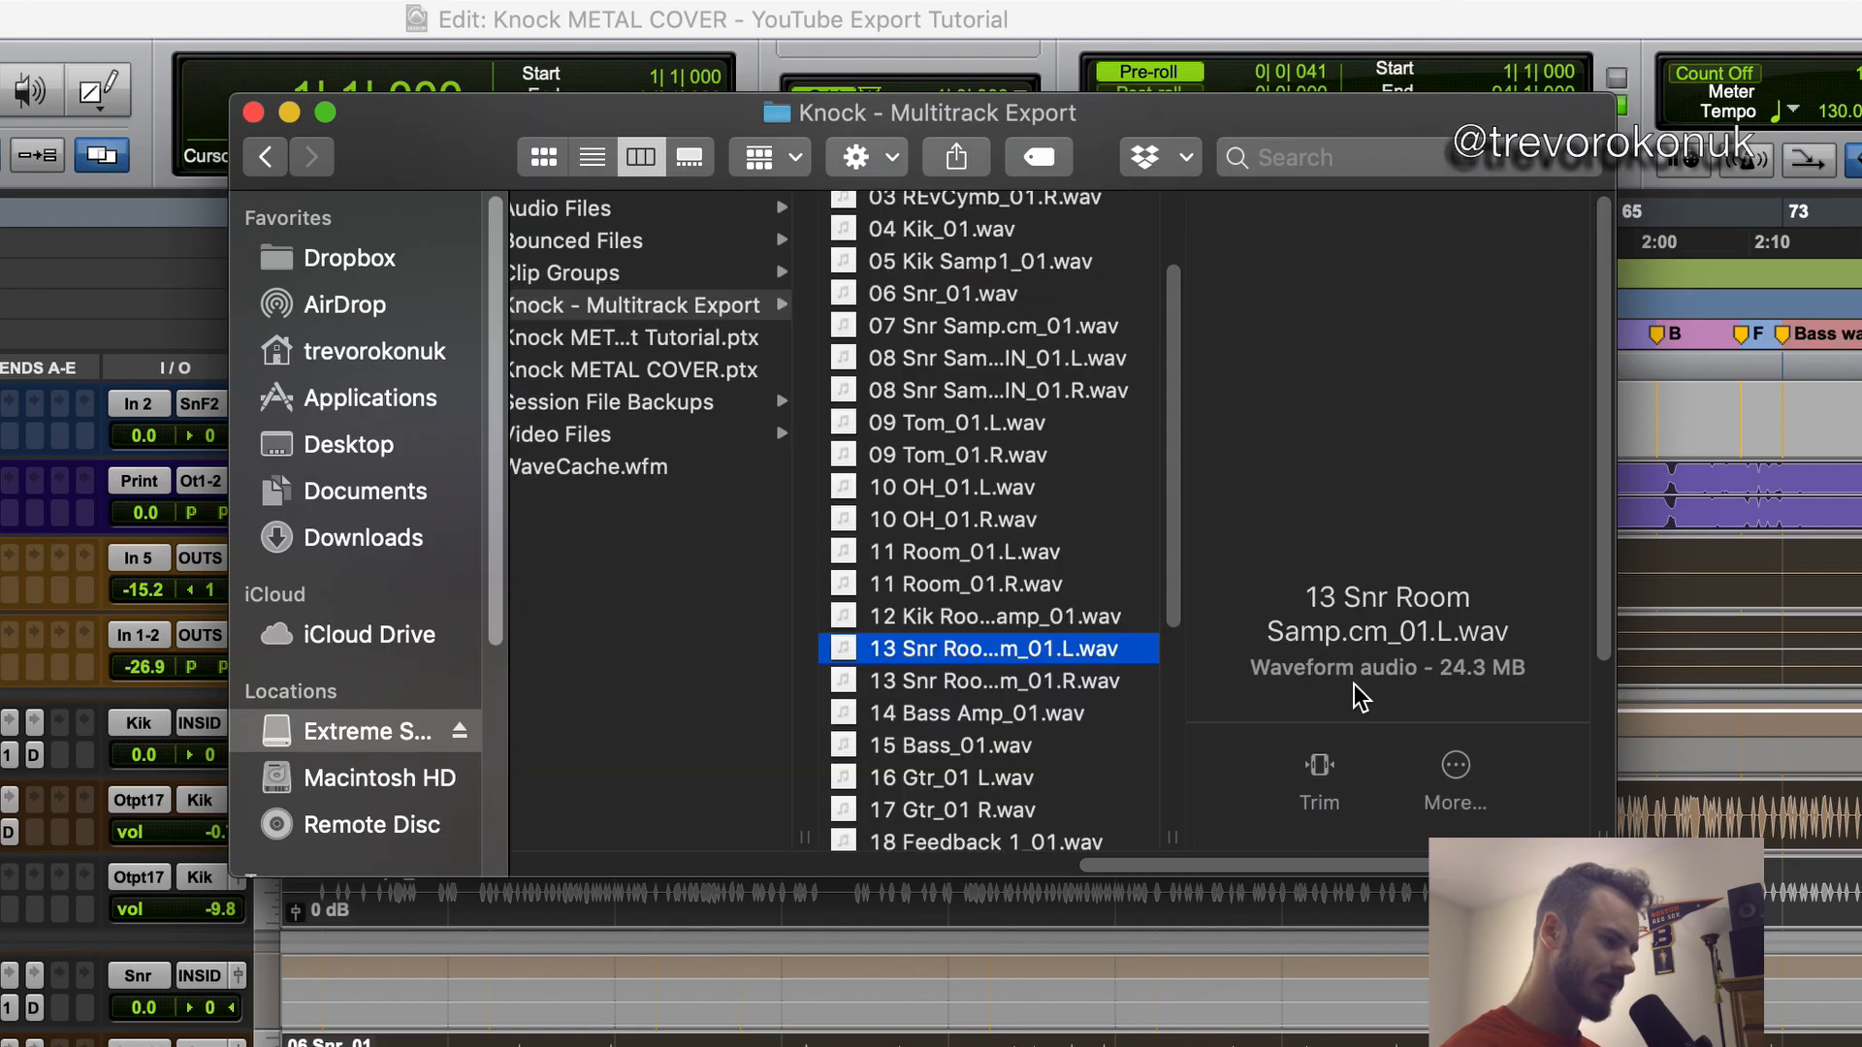
click(1382, 403)
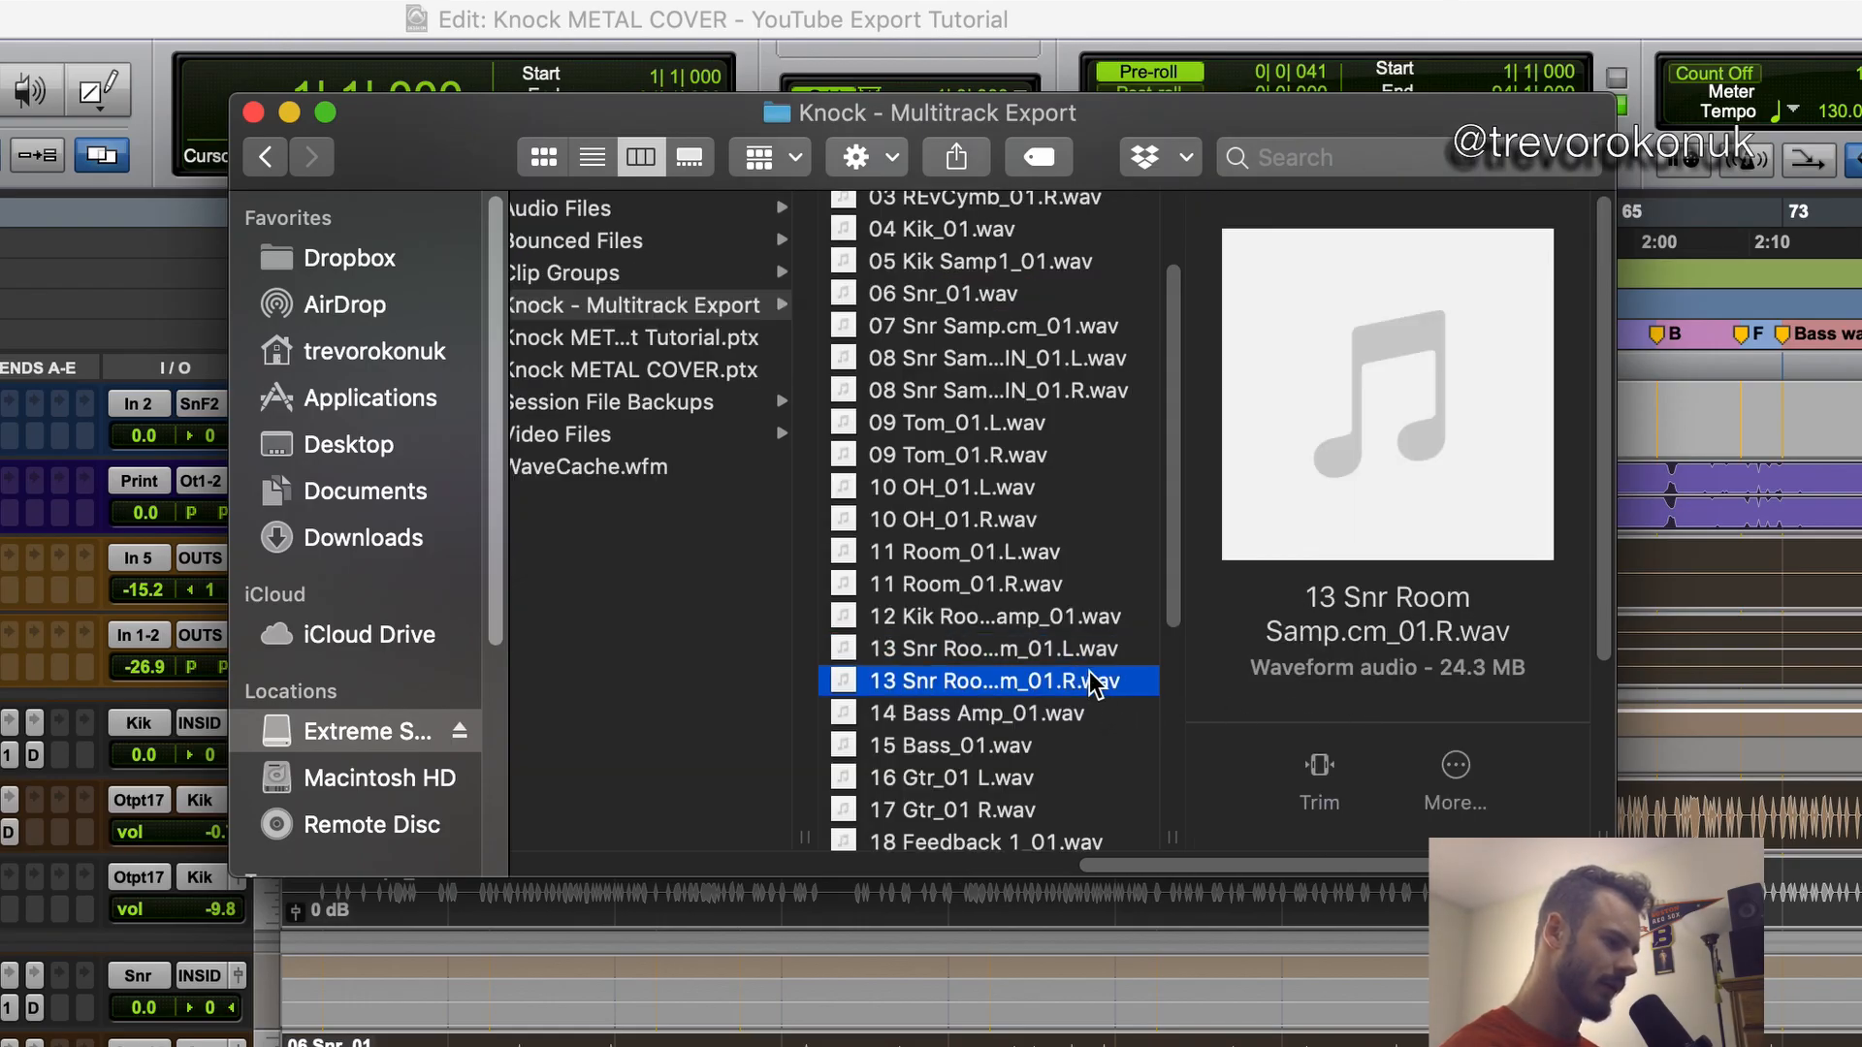
click(1096, 648)
click(1028, 682)
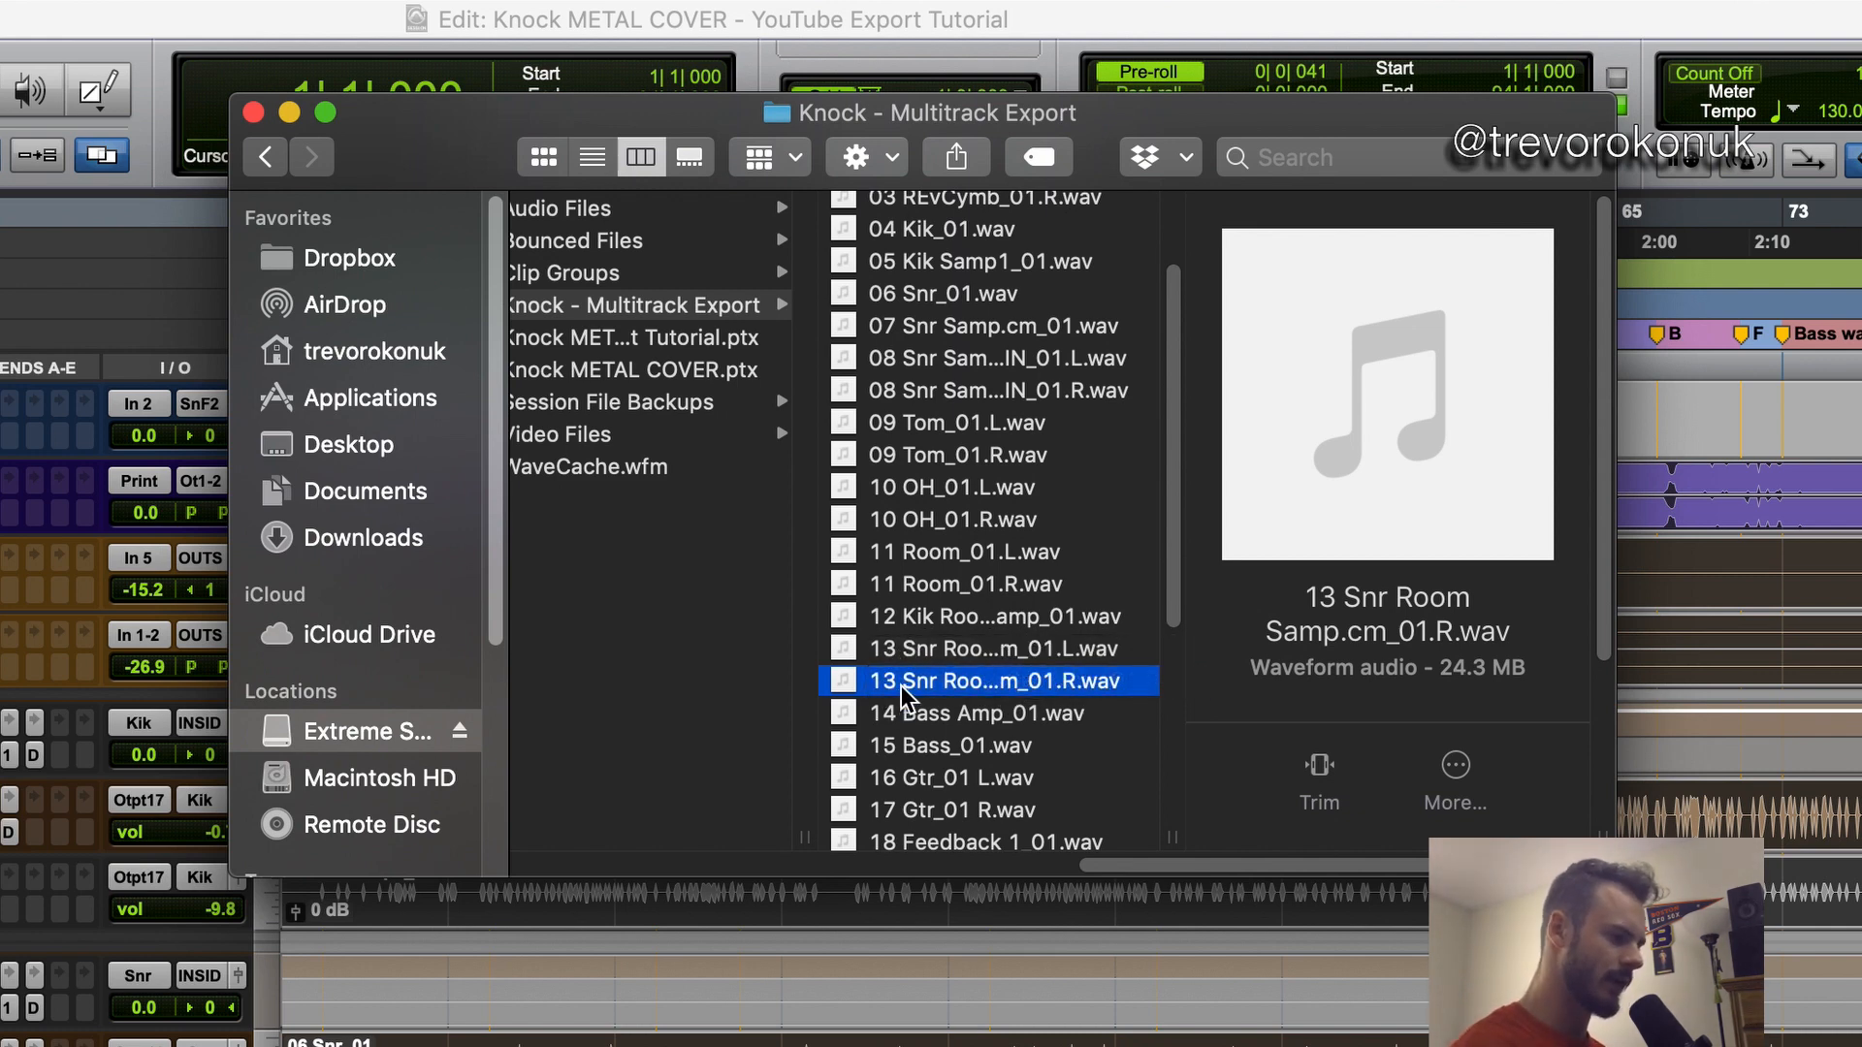
scroll(905, 698, down, 8)
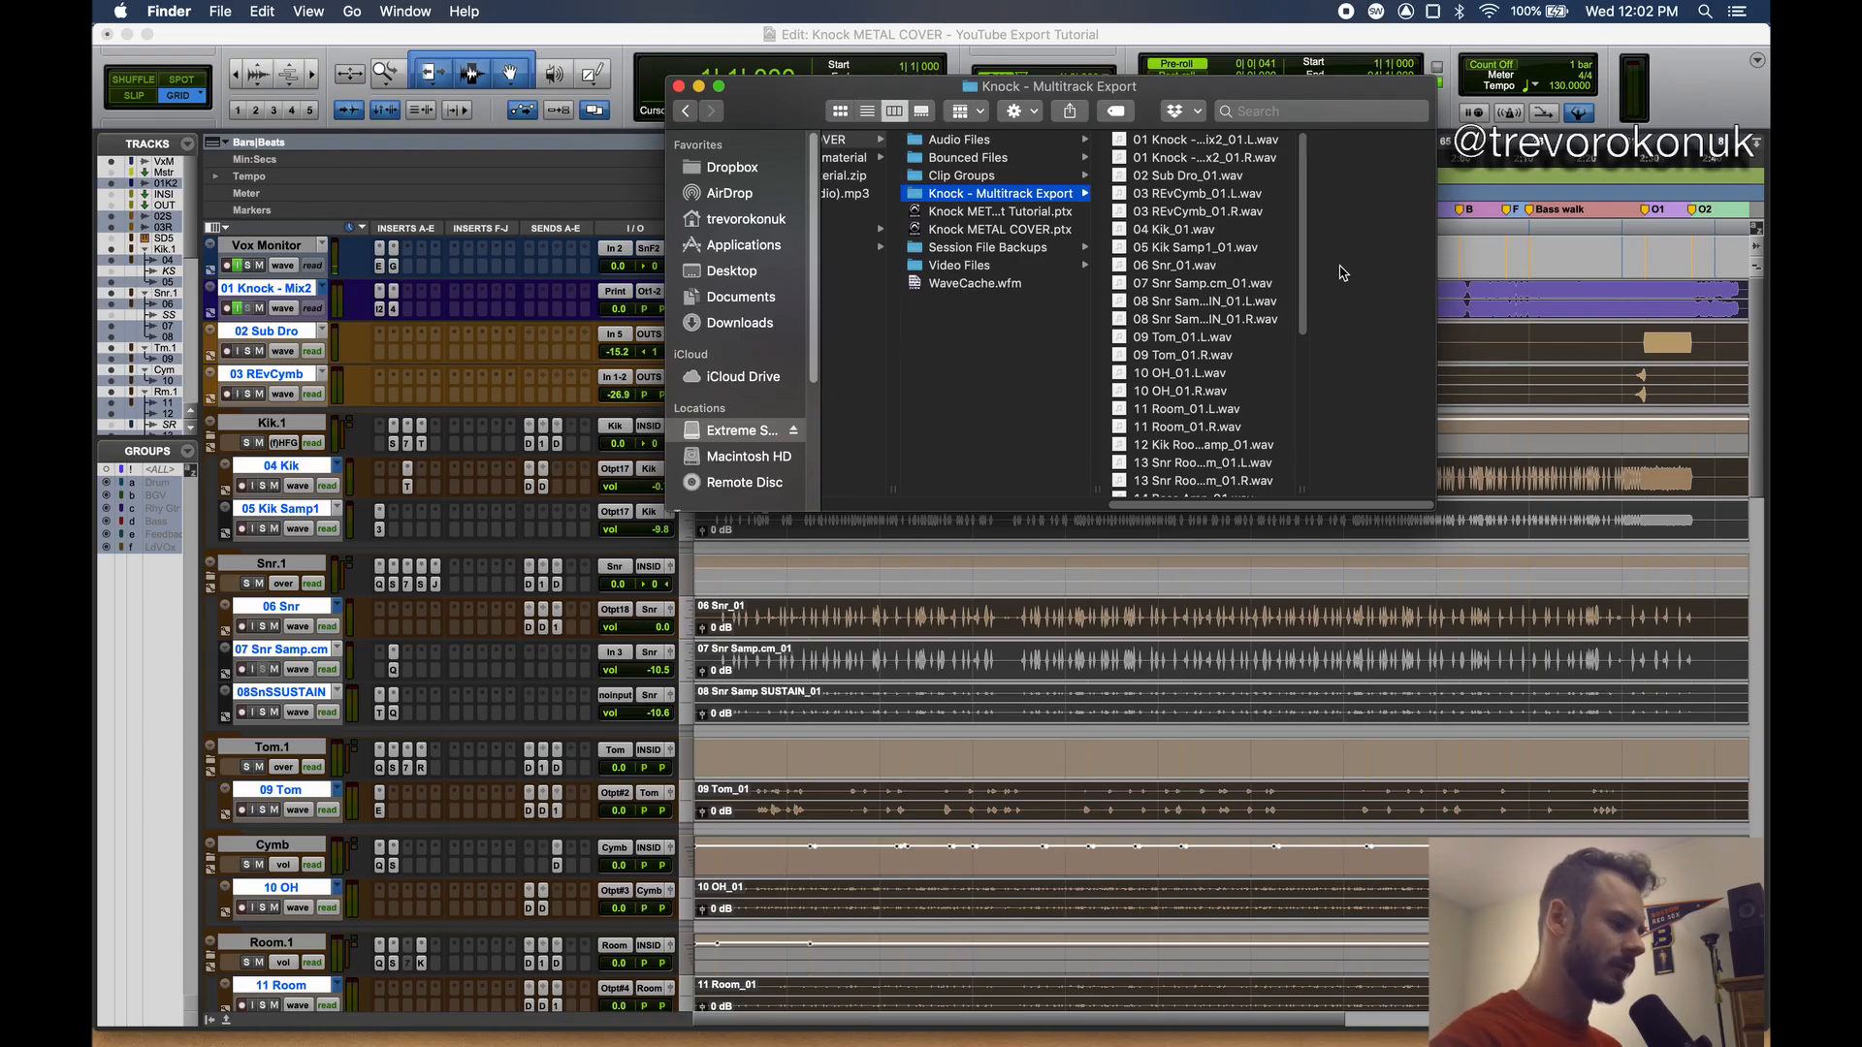
- Preview 08 Snr Samp SUSTAIN_01.L.wav and 01 Knock - Mix2_01.L.wav and check the exported file list down to 29 LOFI Vox_01.wav
click(1168, 303)
click(1168, 302)
right_click(1168, 300)
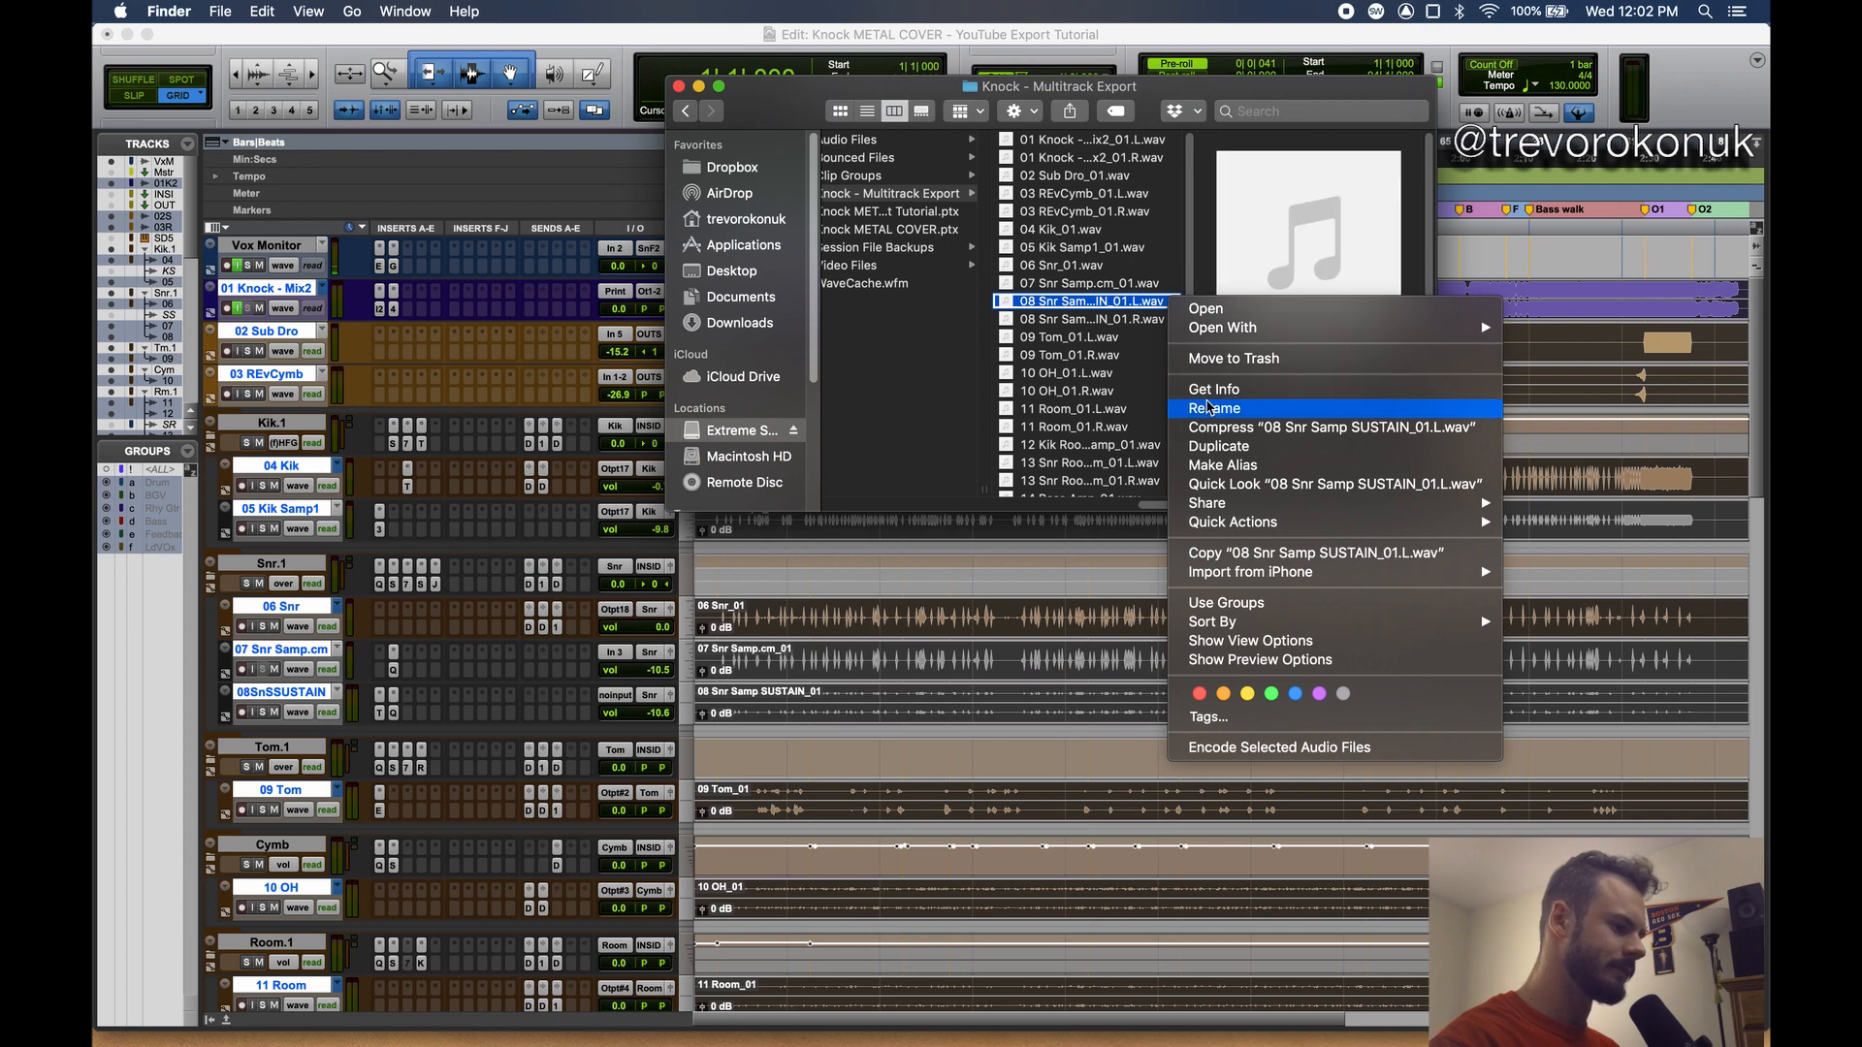
click(1061, 211)
click(1086, 145)
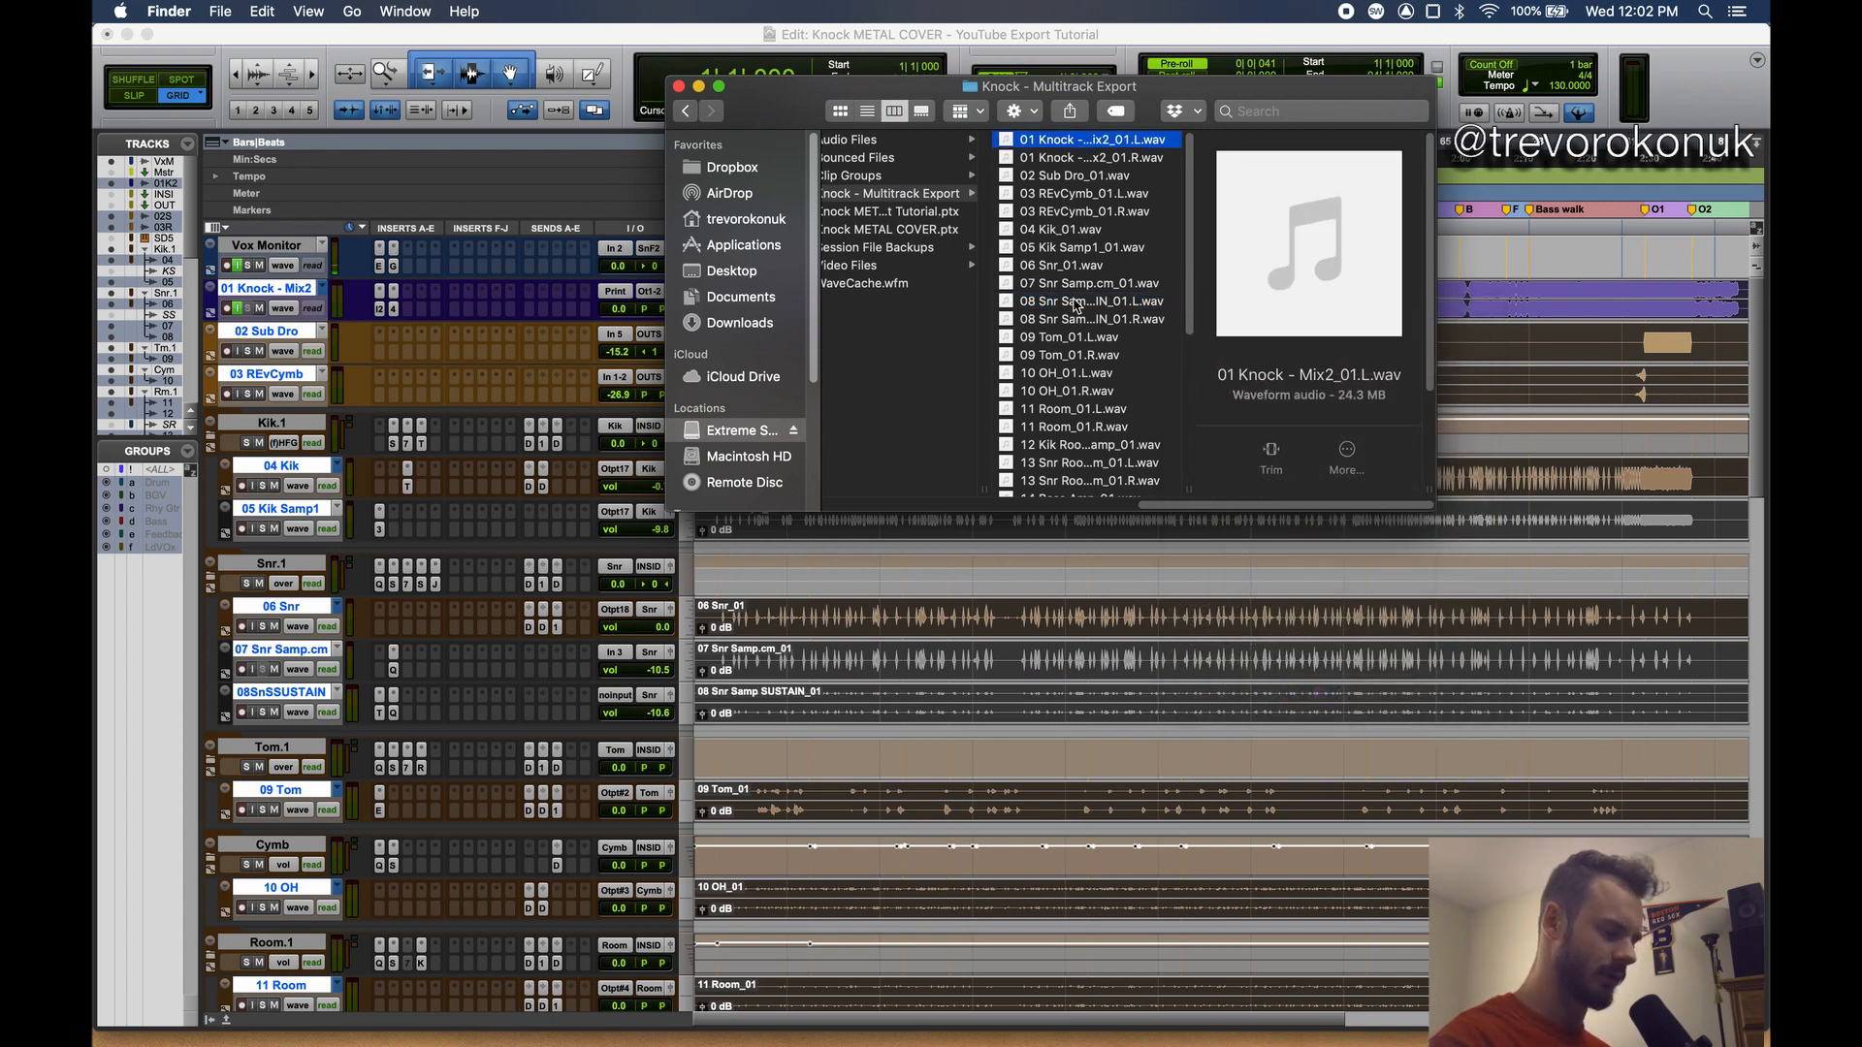
scroll(1075, 306, down, 6)
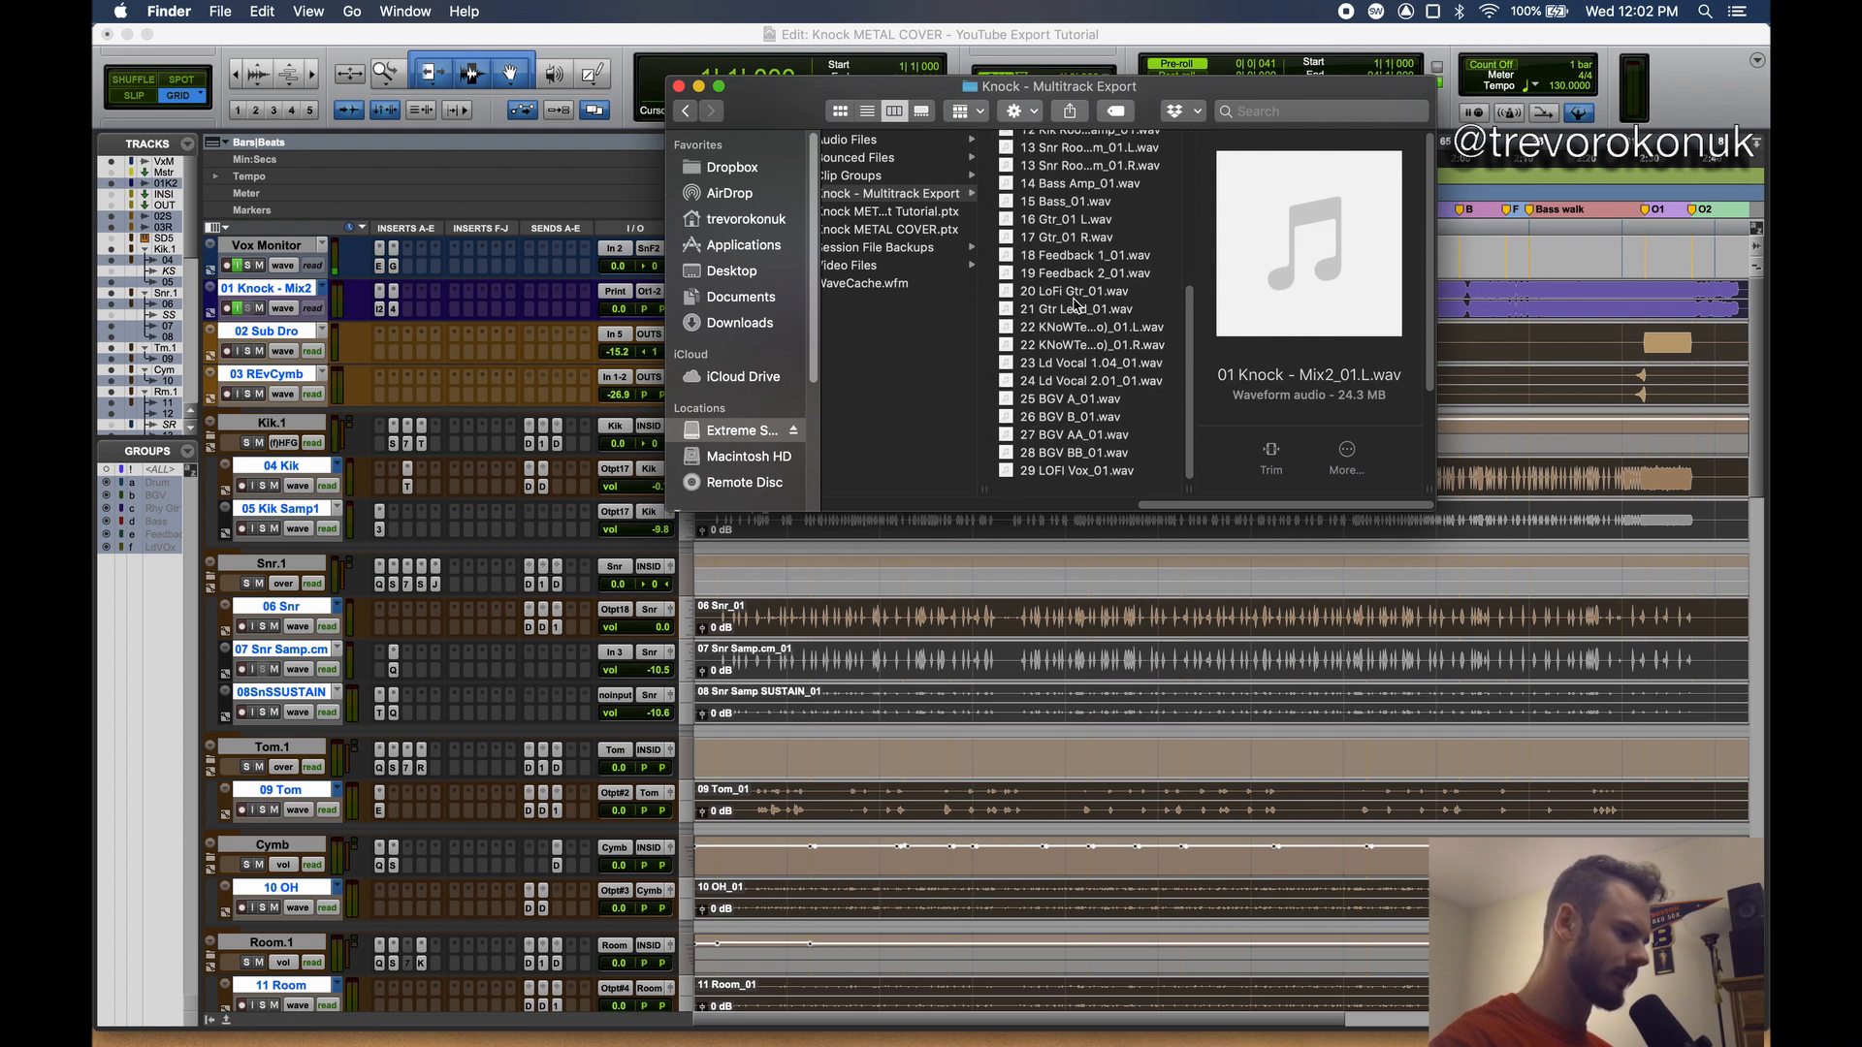
- Select the Knock - Multitrack Export folder with all exported WAV files and compress it into an archive
key(Left)
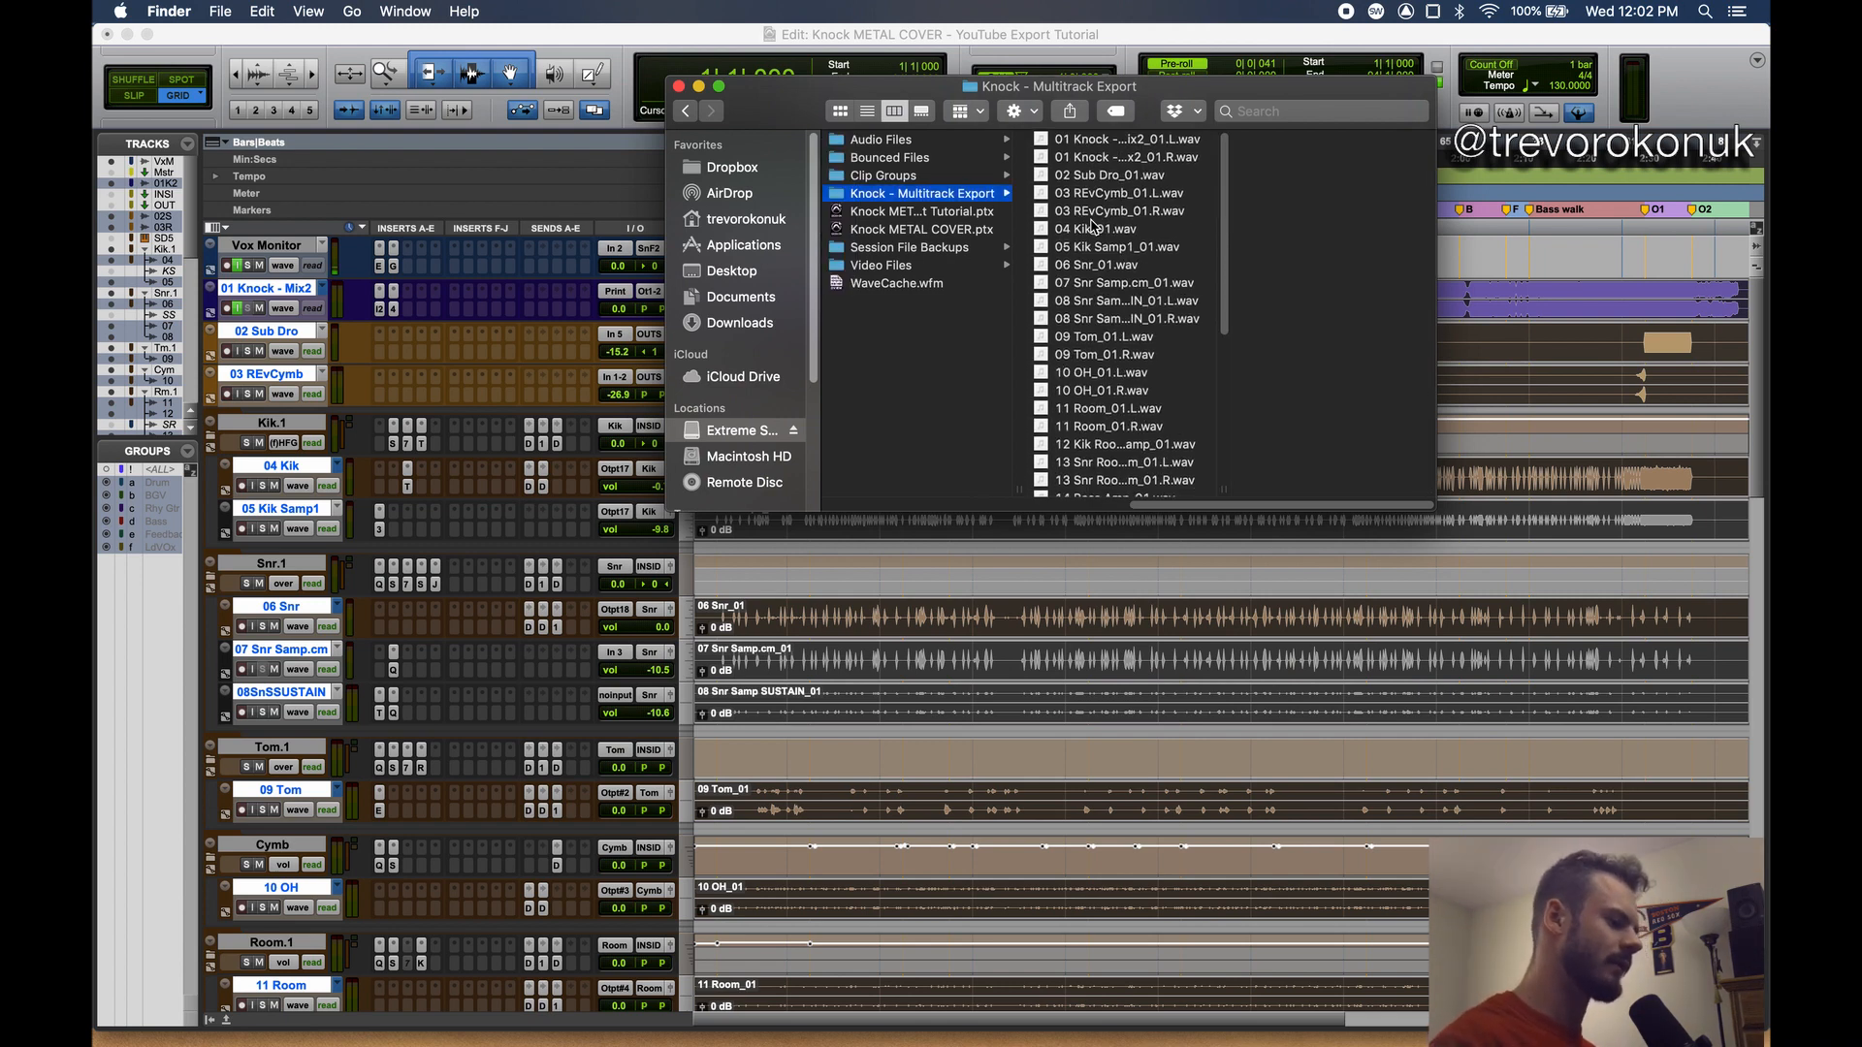
scroll(1093, 226, down, 5)
scroll(1093, 226, up, 5)
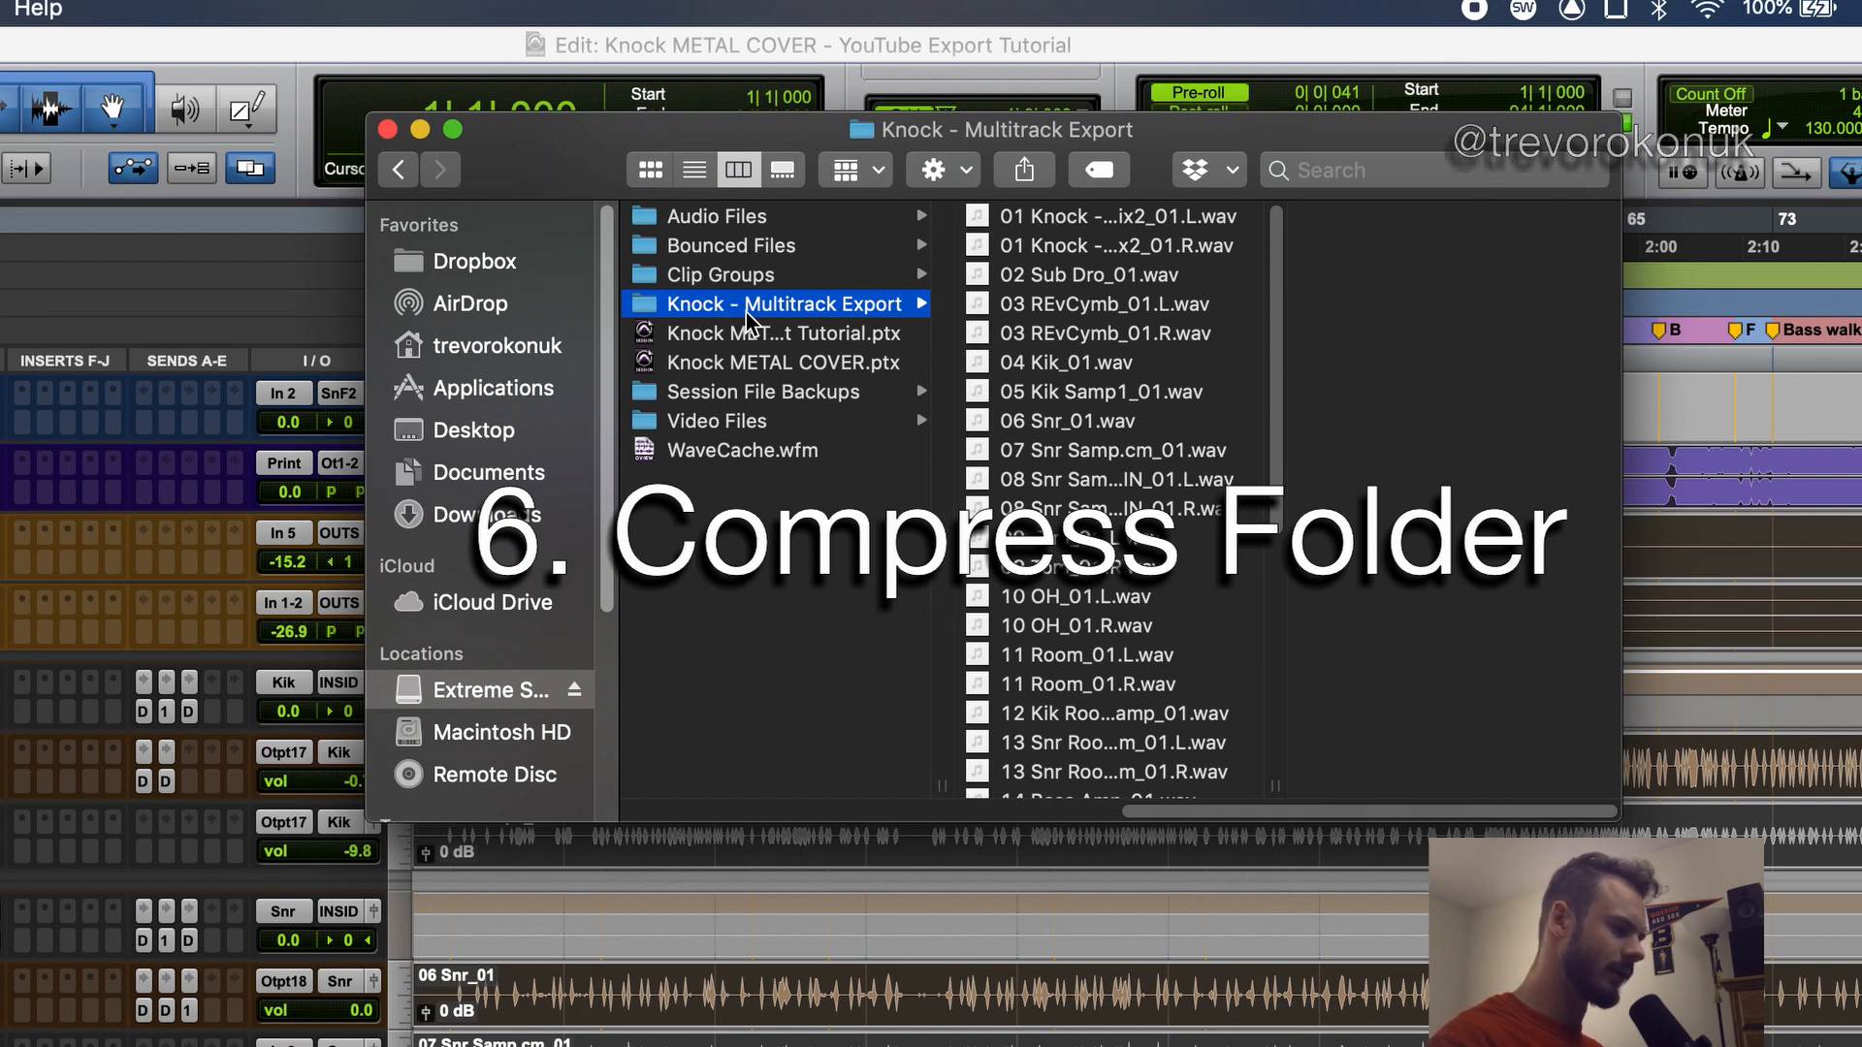
right_click(747, 312)
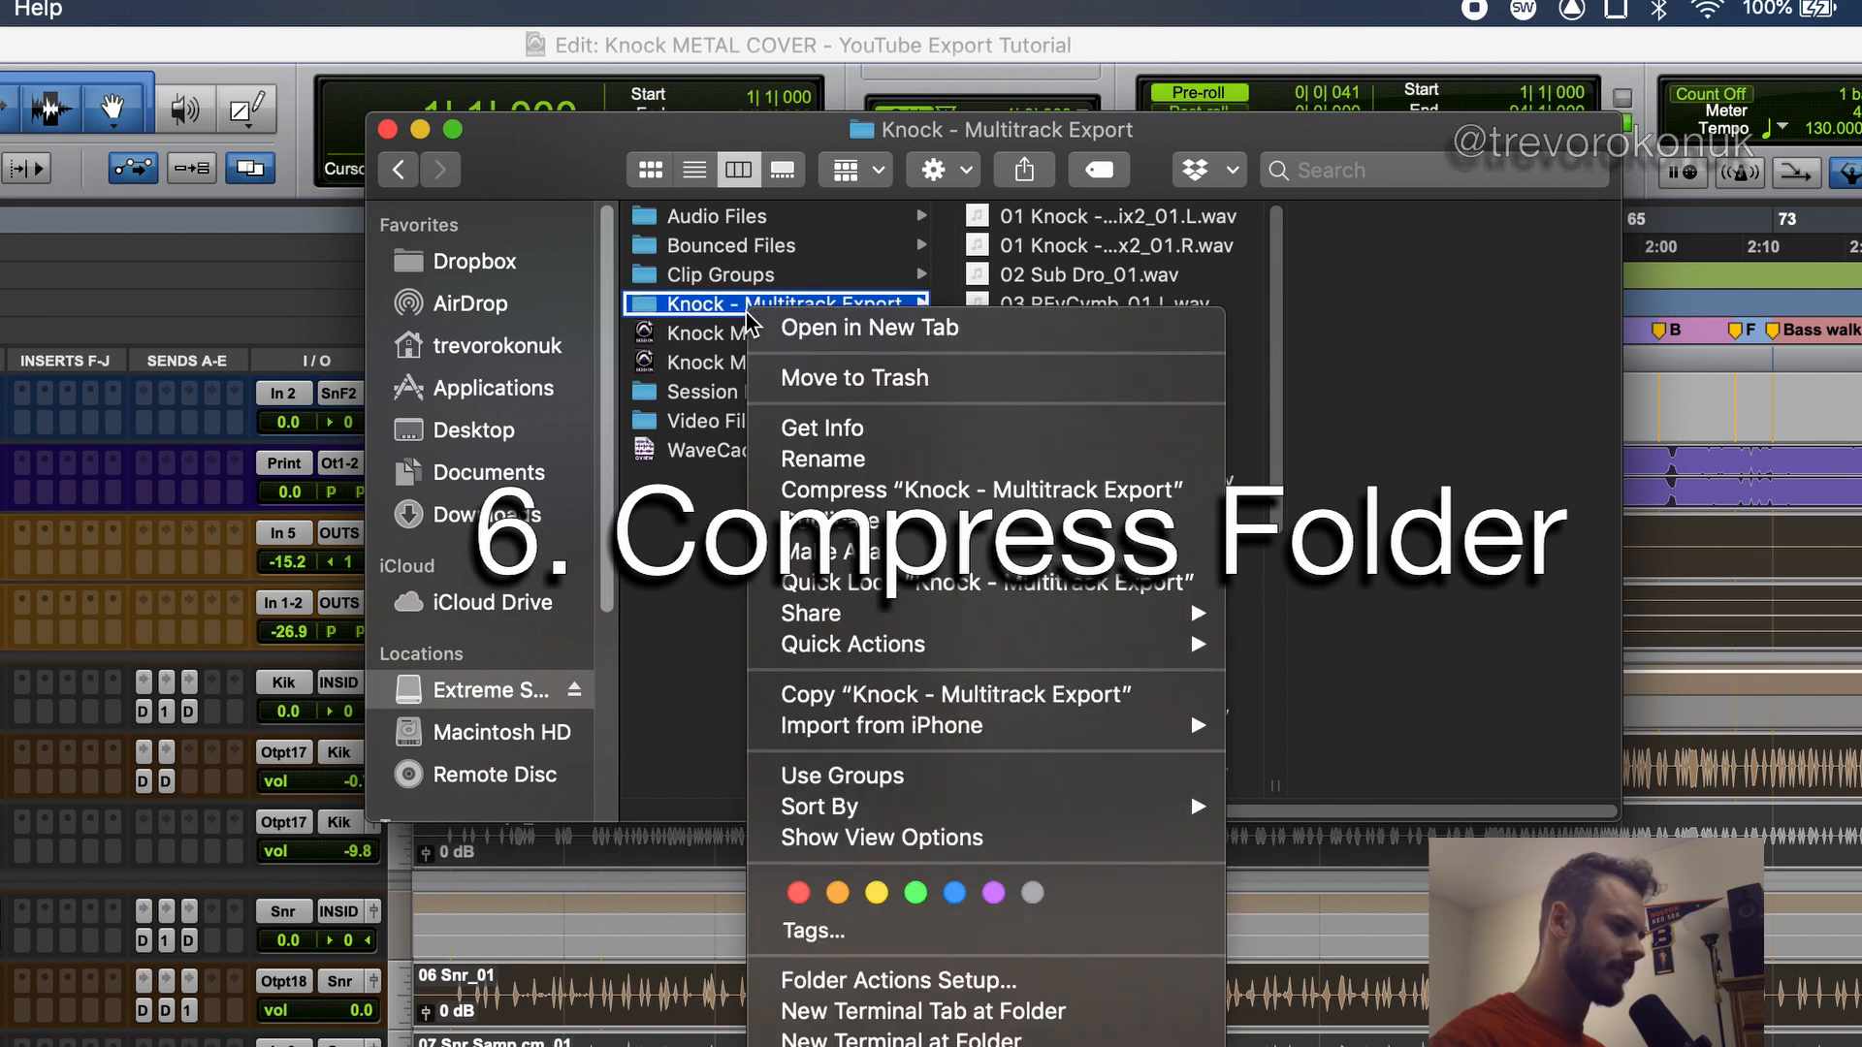
click(908, 492)
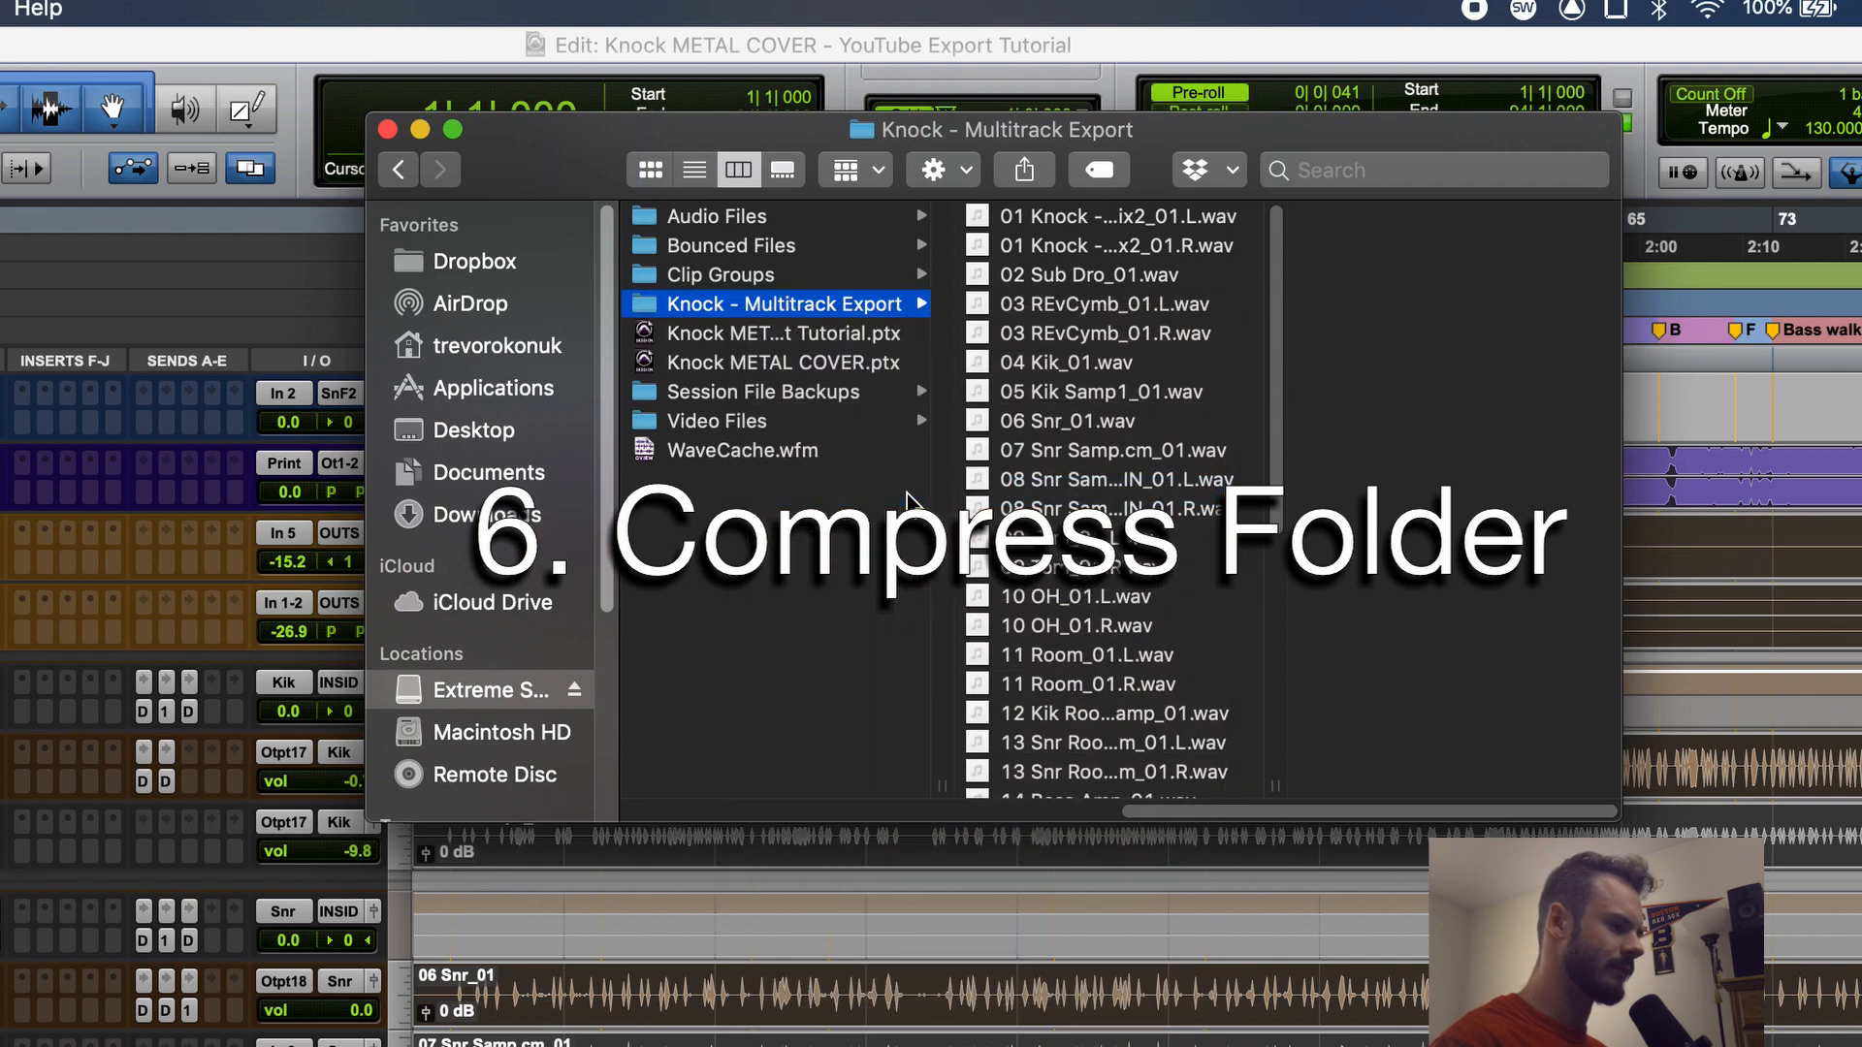